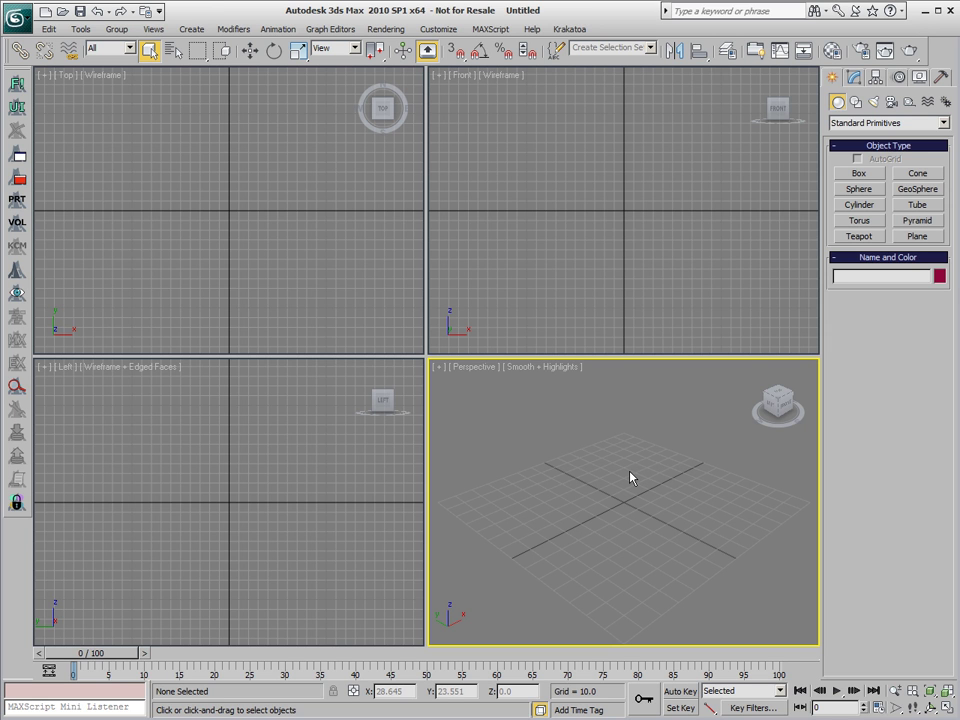
- Open Stanford_Bunny_2010_v001.max and create a PRT Volume from the bunny mesh
{"action": "left_click", "coordinate": [17, 17]}
{"action": "left_click", "coordinate": [185, 97]}
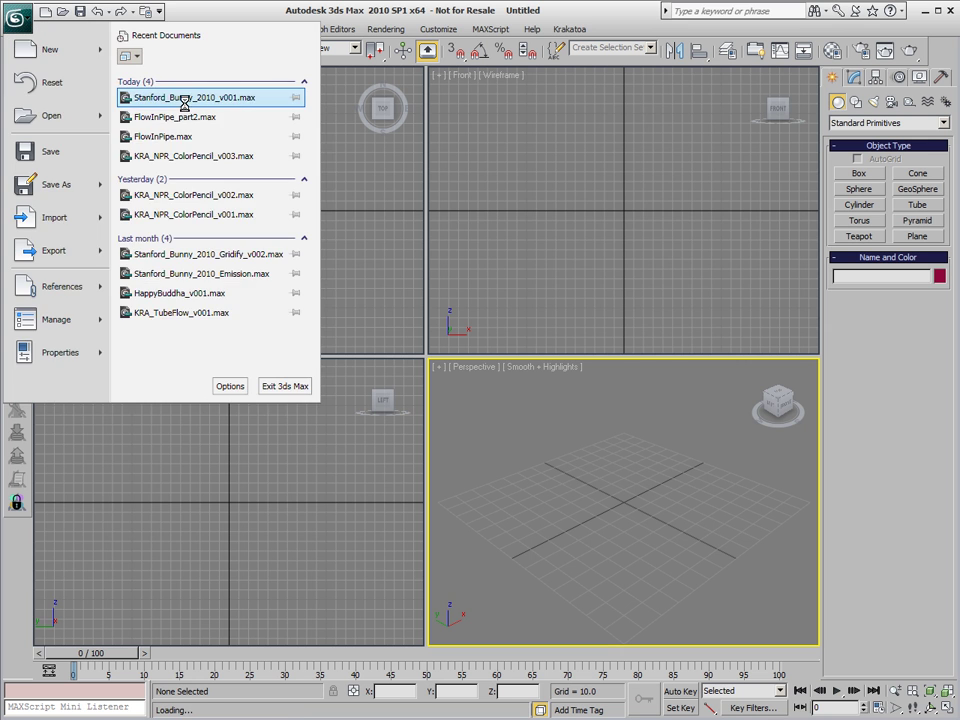
{"action": "left_click", "coordinate": [607, 514]}
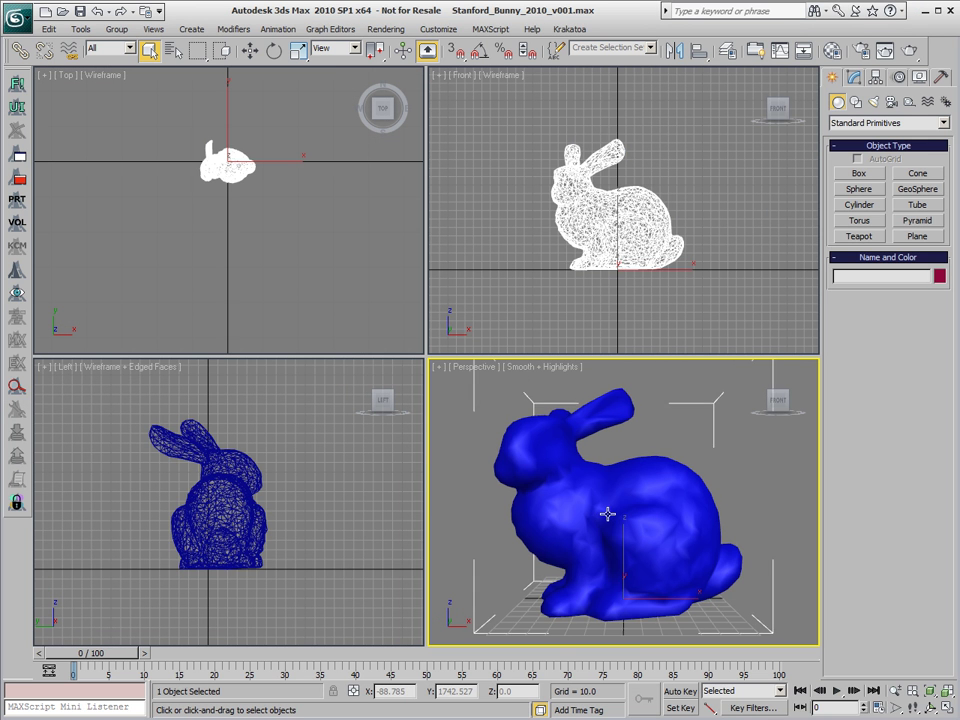
{"action": "middle_click_drag", "start_coordinate": [585, 477], "coordinate": [615, 500], "text": "alt"}
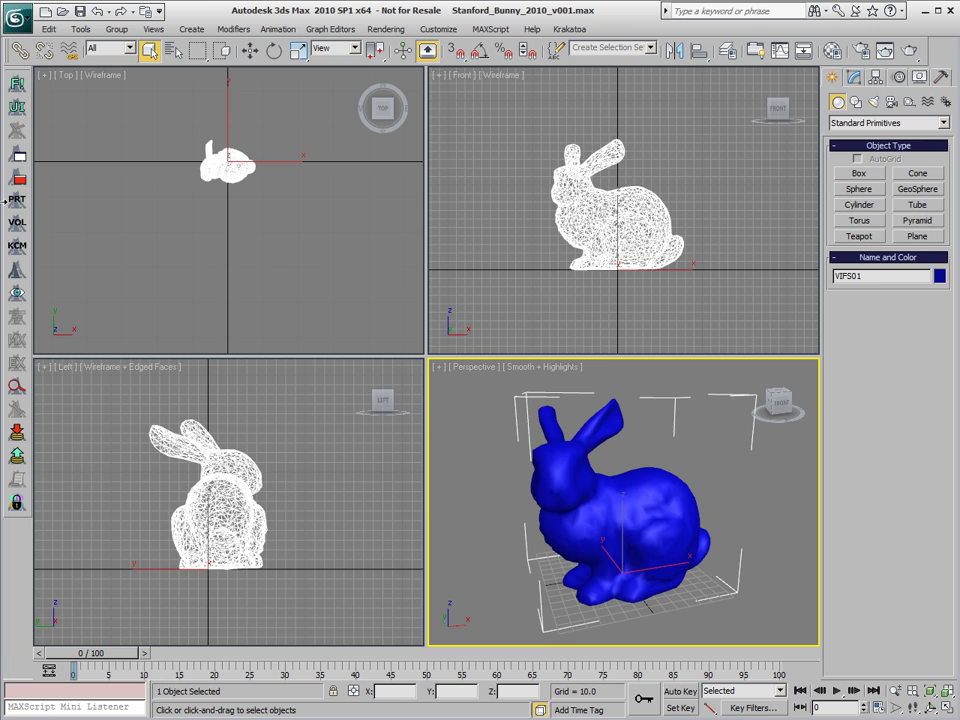
{"action": "left_click", "coordinate": [16, 222]}
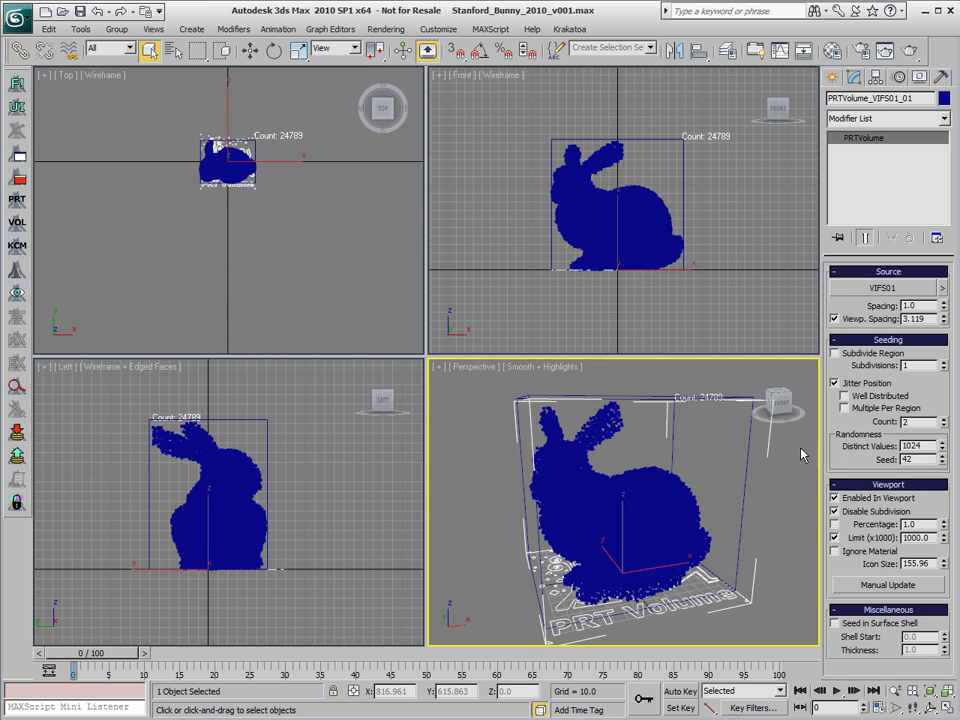
- Turn off Disable Subdivision and turn on Subdivide Region for the PRT Volume, and seed it in a surface shell with thickness 10
{"action": "left_click", "coordinate": [849, 515]}
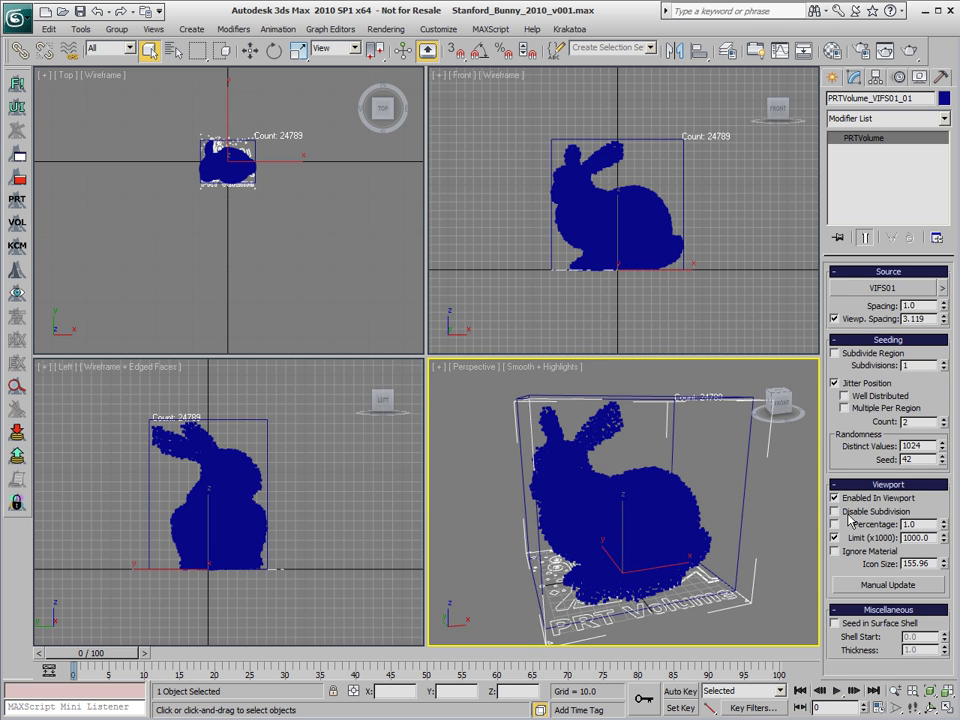
{"action": "left_click", "coordinate": [852, 355]}
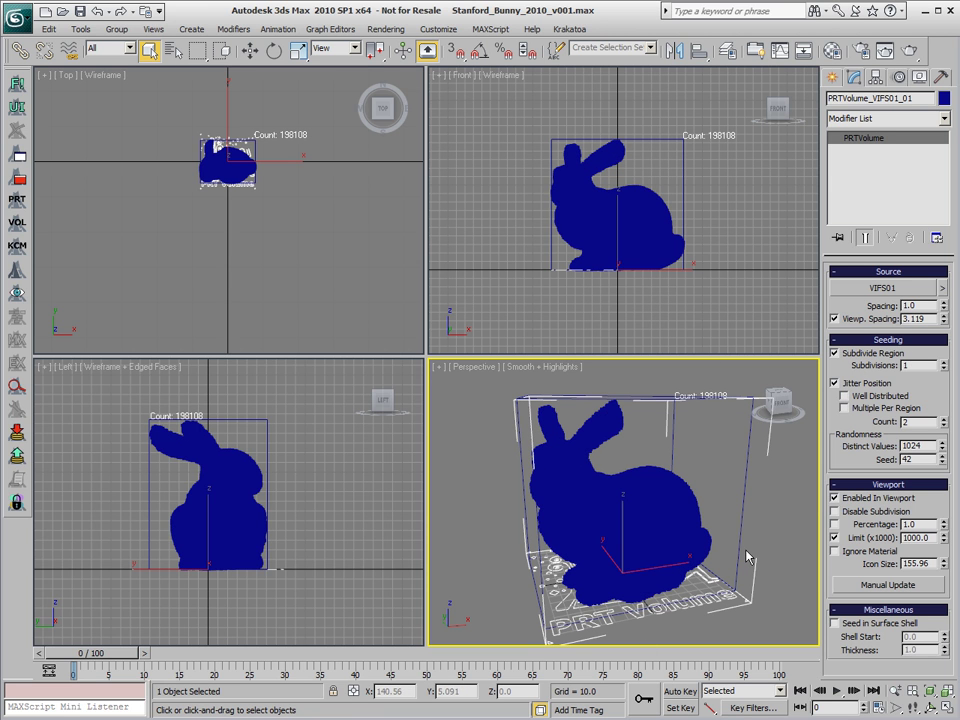
{"action": "left_click", "coordinate": [836, 623]}
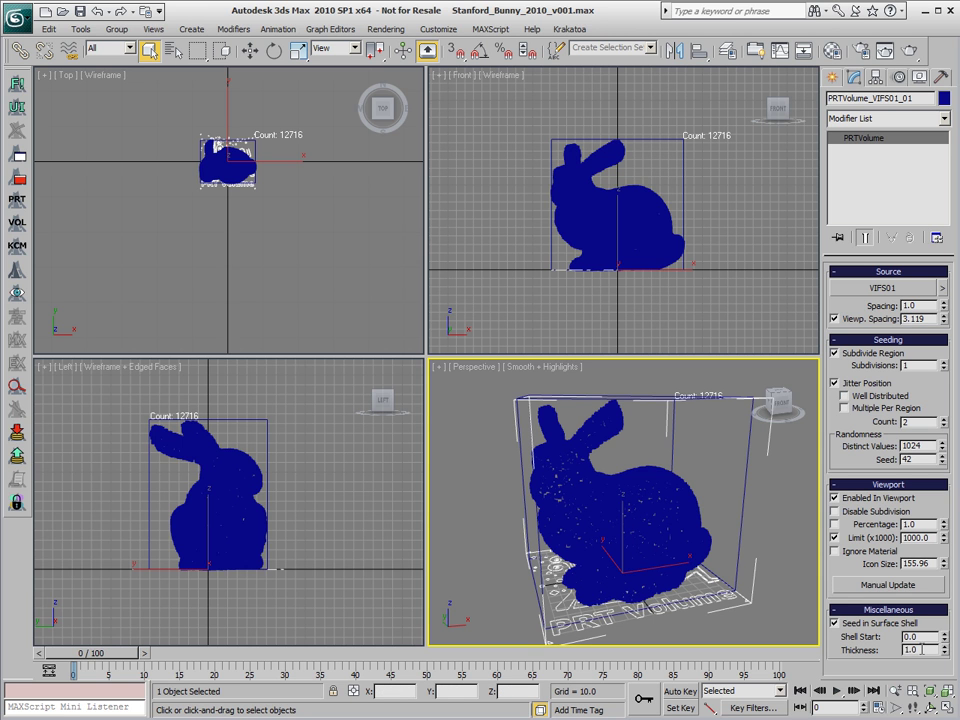
{"action": "type", "text": "10"}
{"action": "key", "text": "Return"}
{"action": "left_click", "coordinate": [924, 638]}
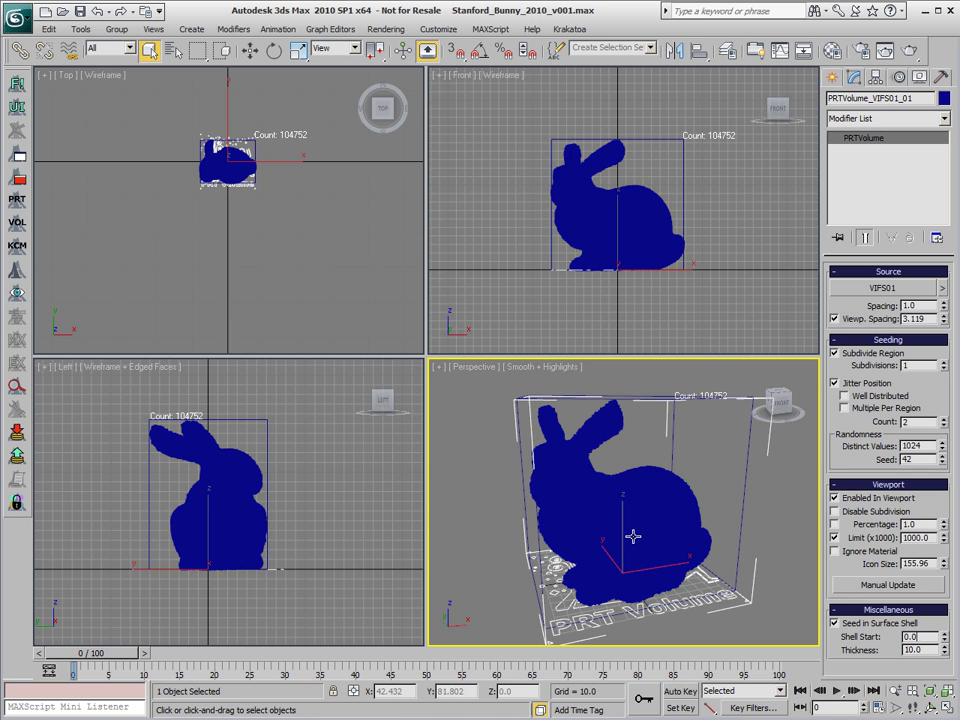
- Add a Krakatoa Channels Modifier to the PRT Volume and feed its Color output from the Normal channel in the MagmaFlow editor
{"action": "scroll", "coordinate": [645, 286], "scroll_direction": "up", "scroll_amount": 10}
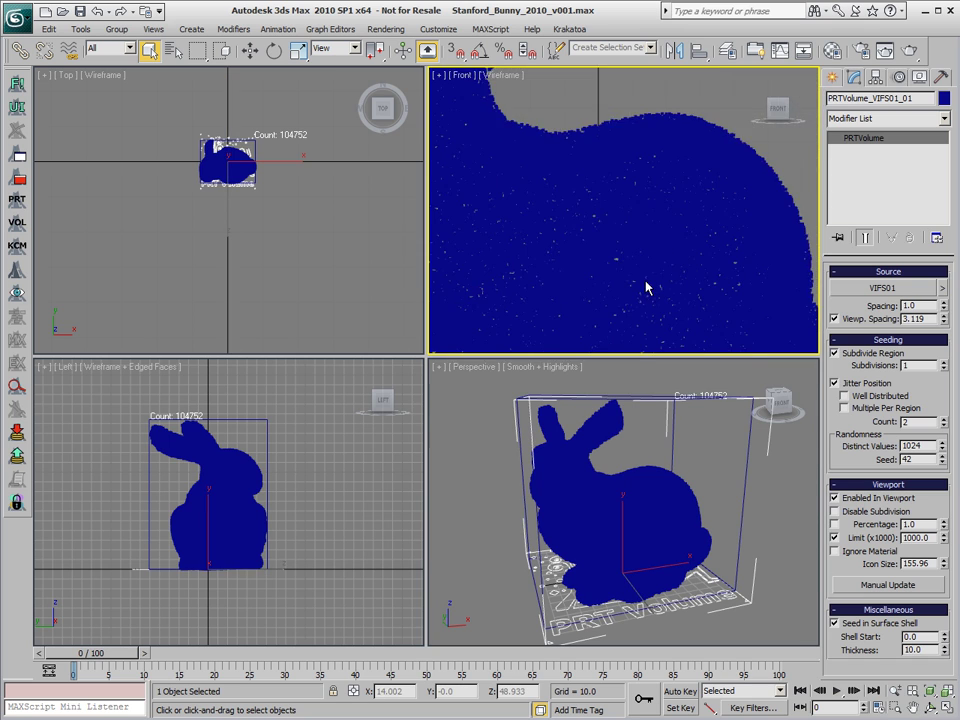
{"action": "scroll", "coordinate": [645, 286], "scroll_direction": "down", "scroll_amount": 7}
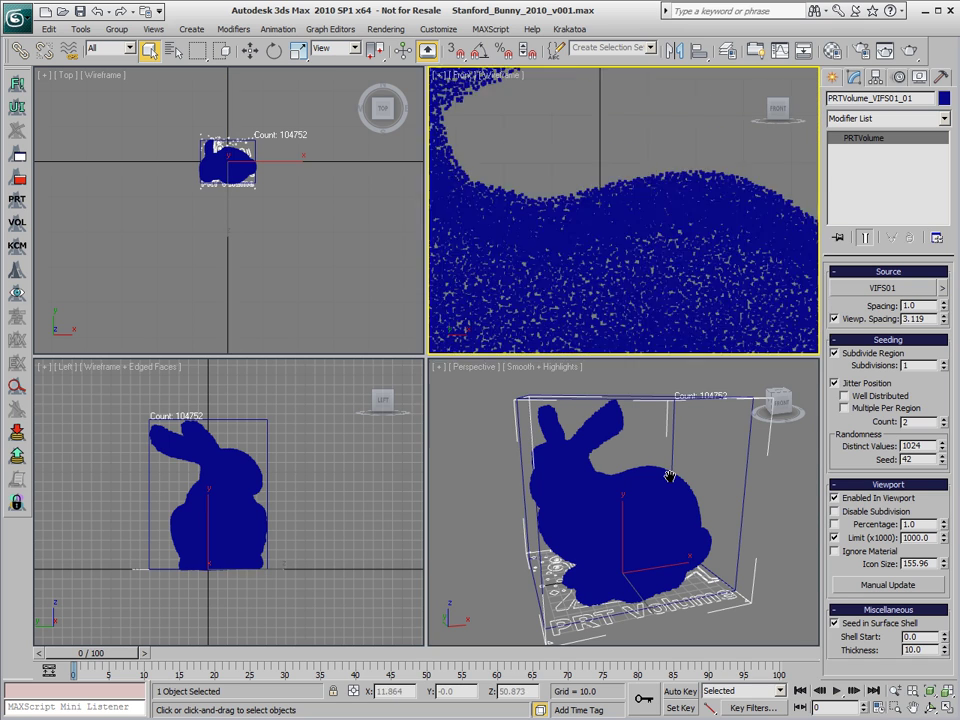
{"action": "scroll", "coordinate": [632, 236], "scroll_direction": "down", "scroll_amount": 3}
{"action": "left_click", "coordinate": [536, 380]}
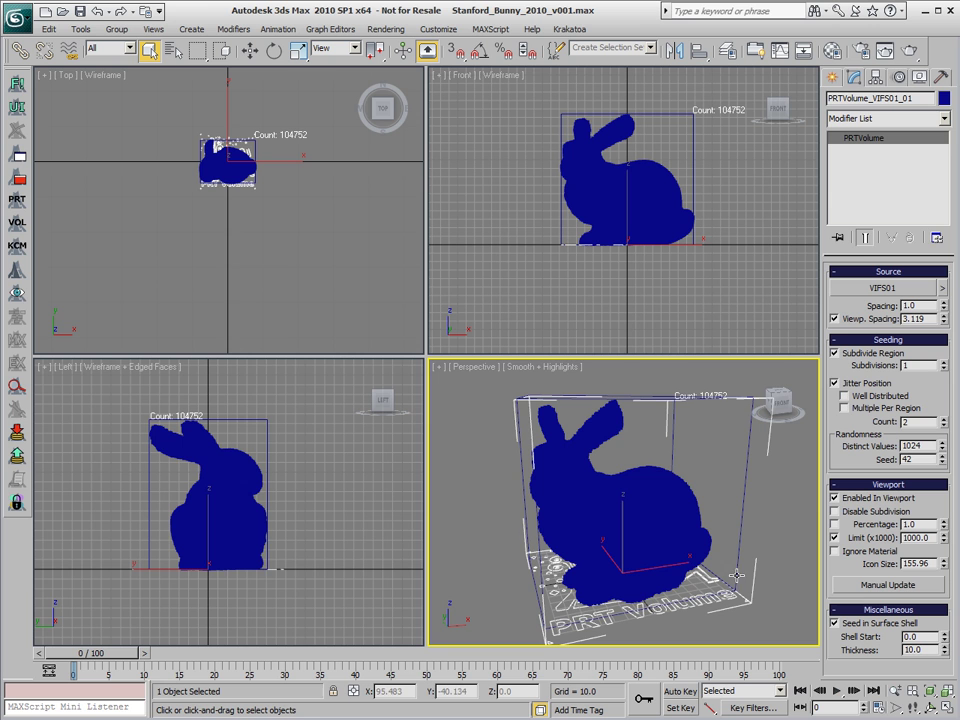
{"action": "left_click", "coordinate": [17, 245]}
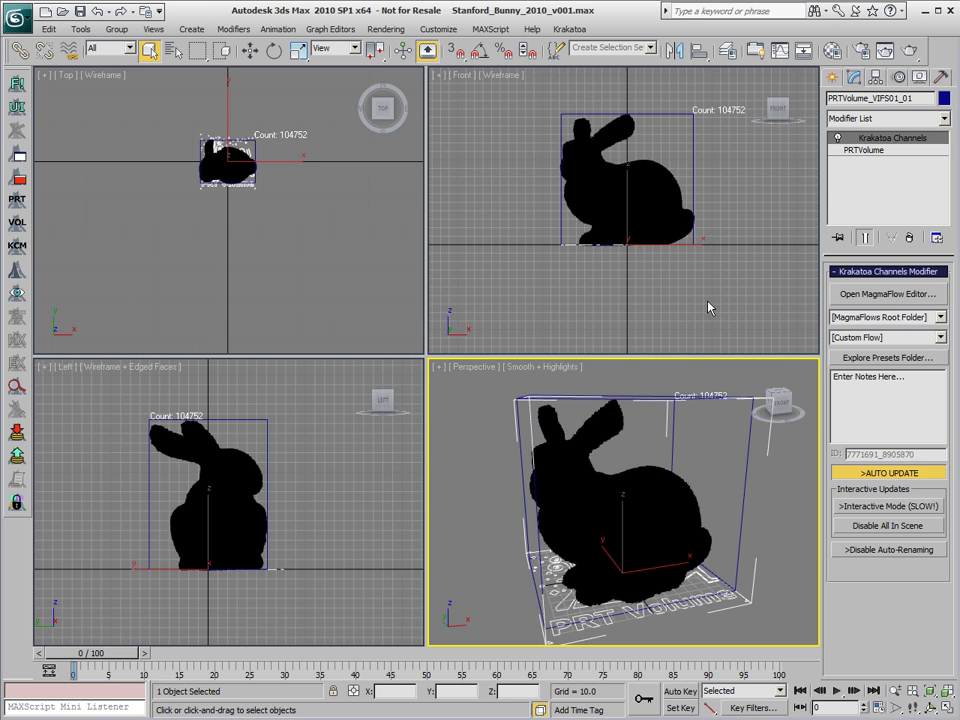
{"action": "left_click", "coordinate": [890, 294]}
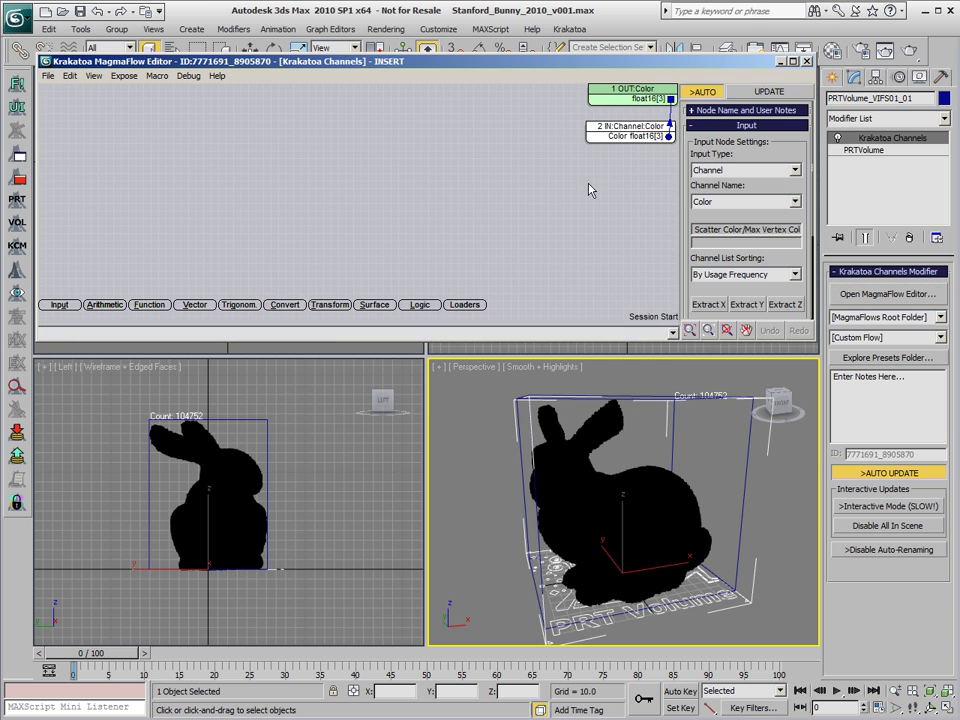
{"action": "left_click", "coordinate": [742, 201]}
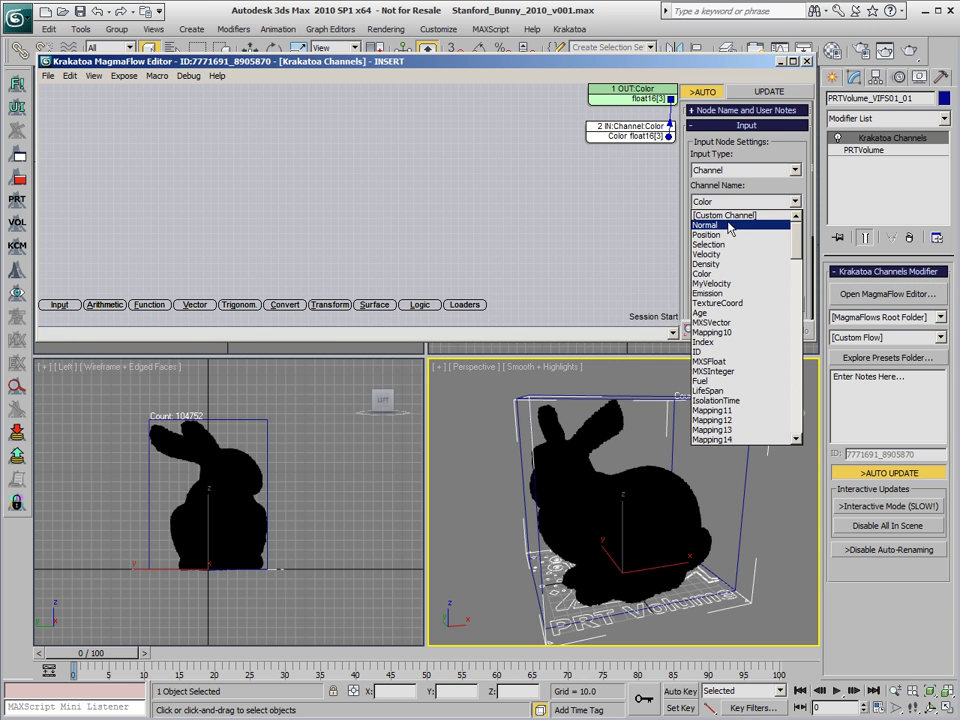
{"action": "left_click", "coordinate": [729, 227]}
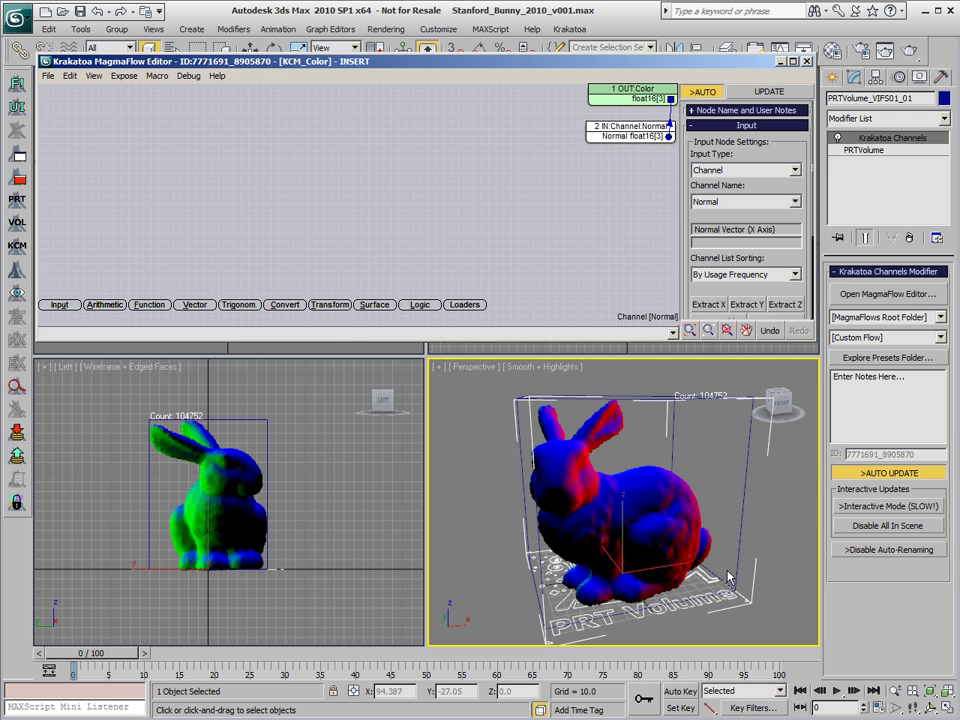
- Insert a DotProduct operator after the Normal channel and connect a [1,0,0] vector value as its second input
{"action": "left_click", "coordinate": [585, 188]}
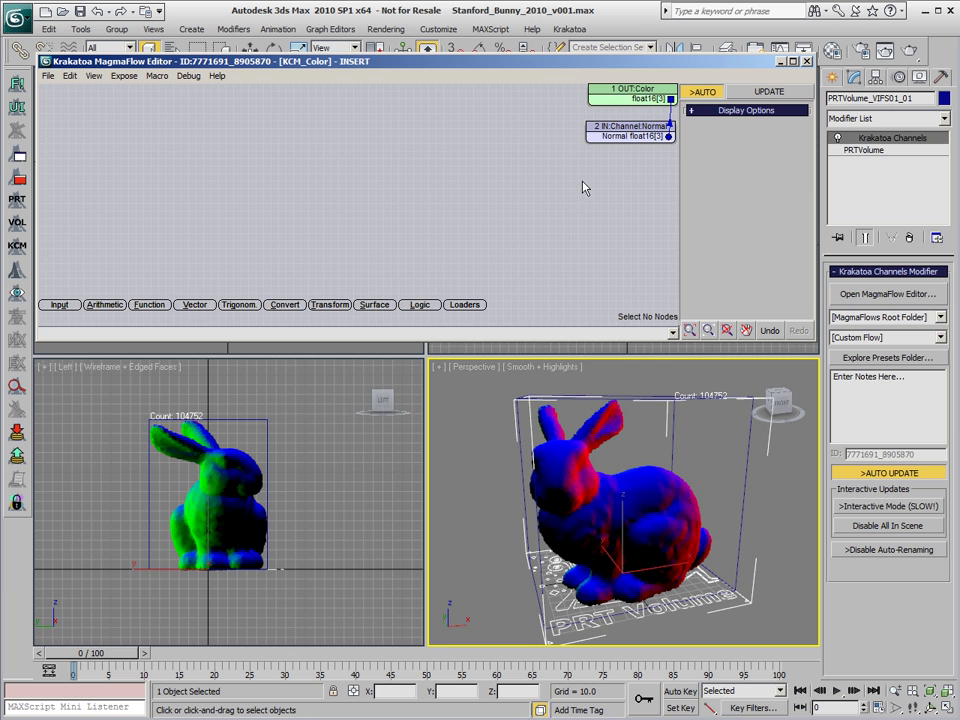
{"action": "left_click", "coordinate": [614, 139]}
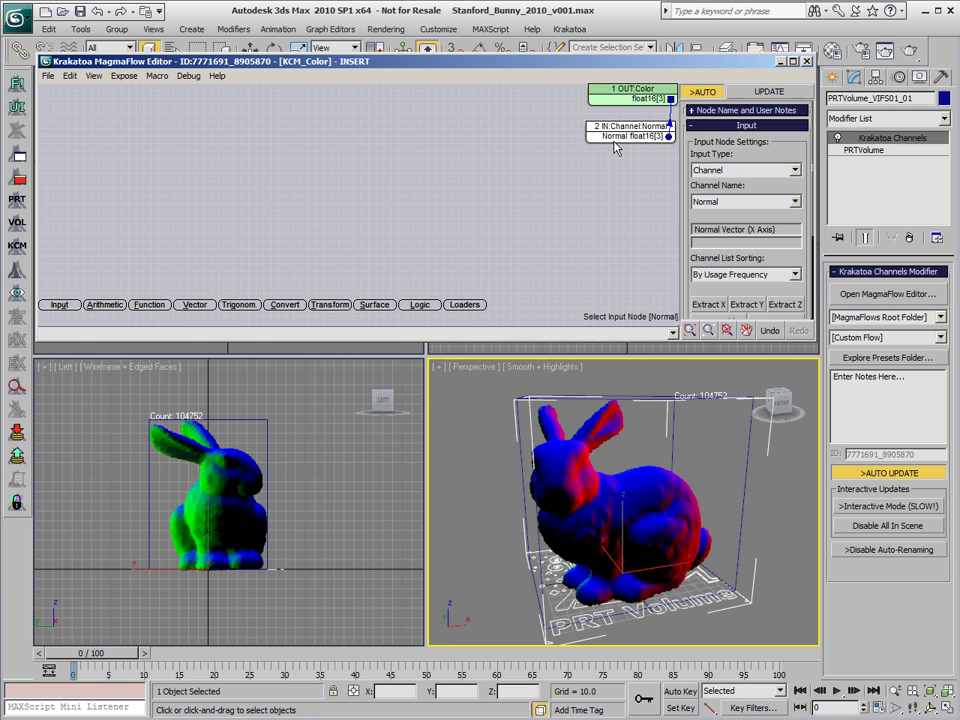
{"action": "key", "text": "period"}
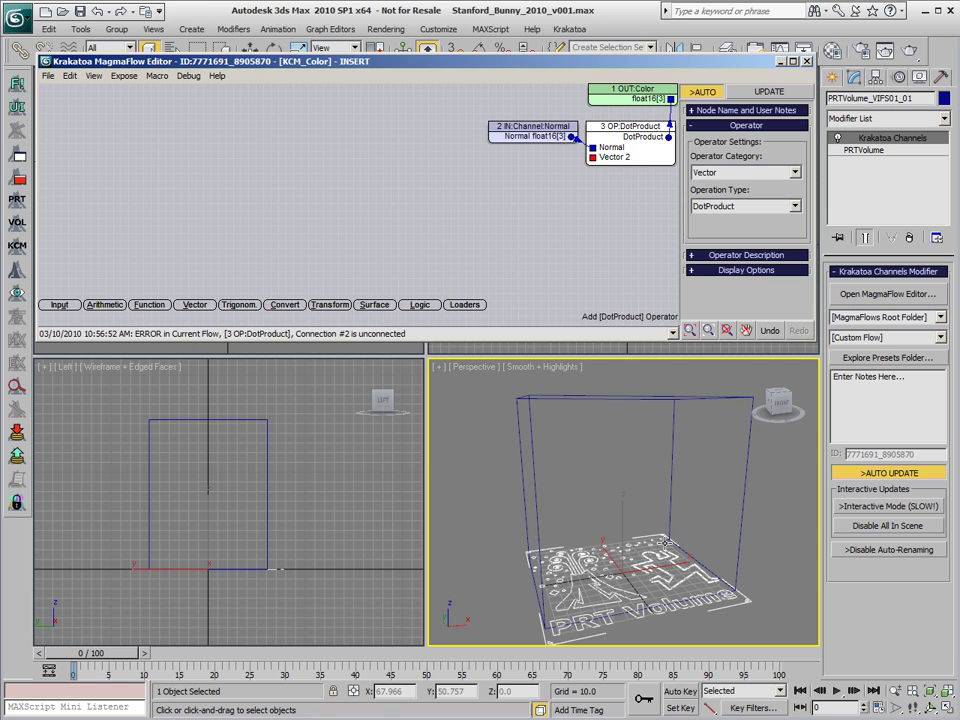
{"action": "left_click", "coordinate": [637, 158]}
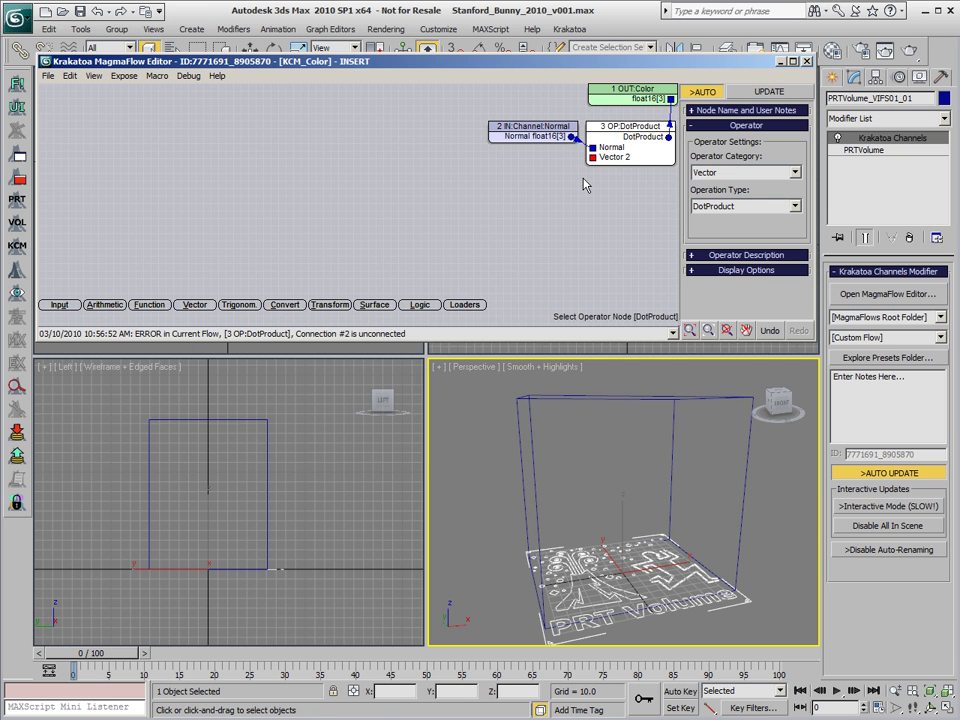
{"action": "key", "text": "v"}
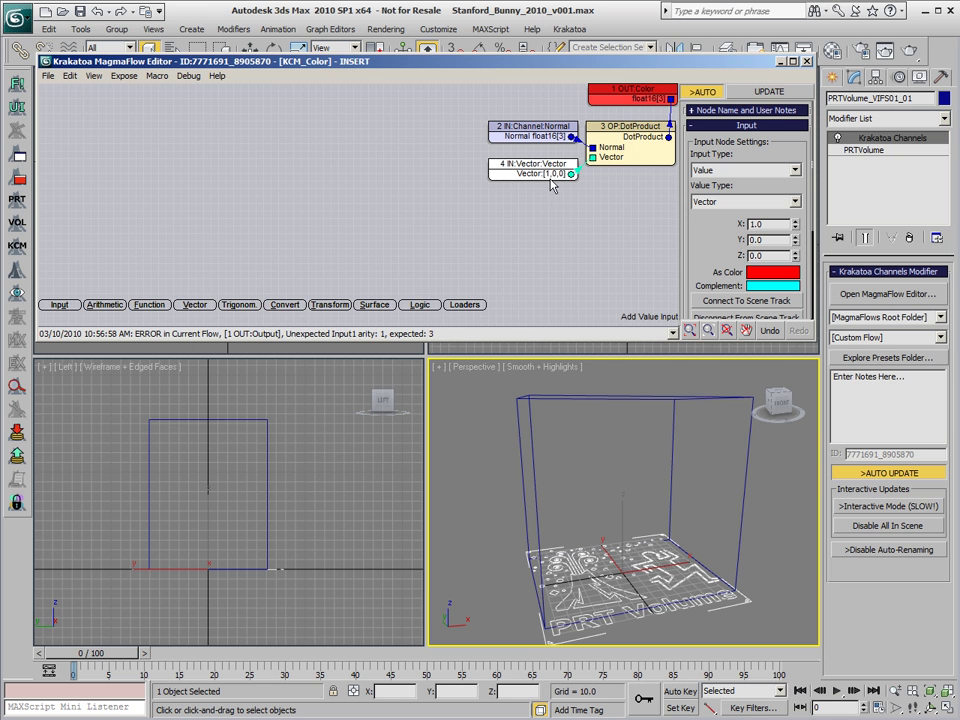
- Insert a Multiply operator after the DotProduct, swap its inputs, and connect a [0,0,1] vector value to the free first input
{"action": "left_click", "coordinate": [656, 159]}
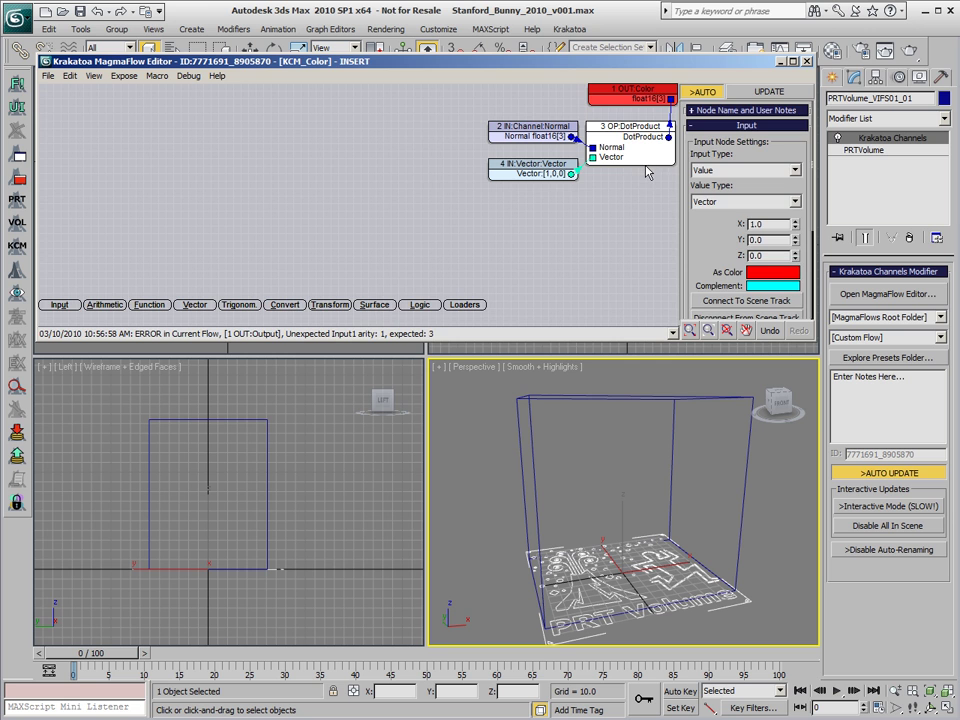
{"action": "key", "text": "asterisk"}
{"action": "key", "text": "w"}
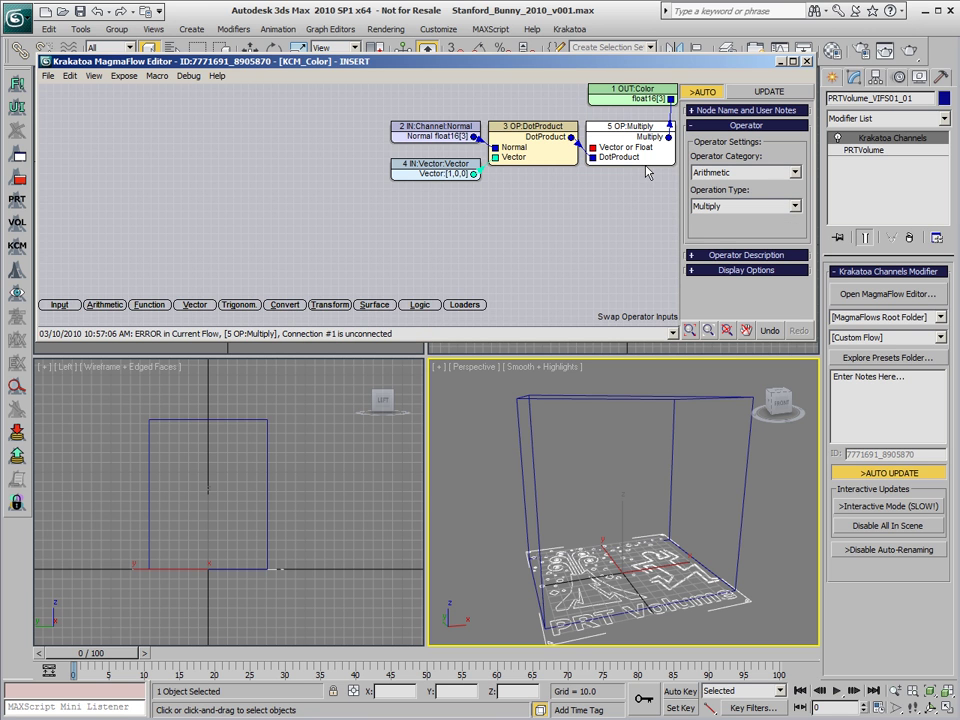
{"action": "key", "text": "3"}
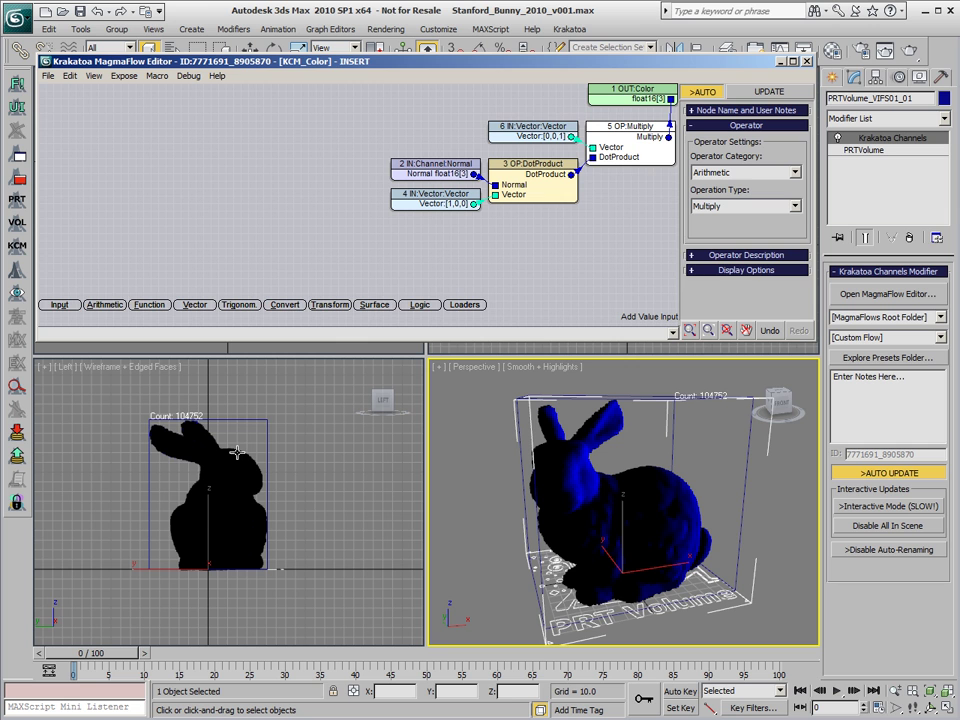
- Set the color vector feeding the Multiply operator to [0.38, 0.71, 1]
{"action": "left_click", "coordinate": [548, 145]}
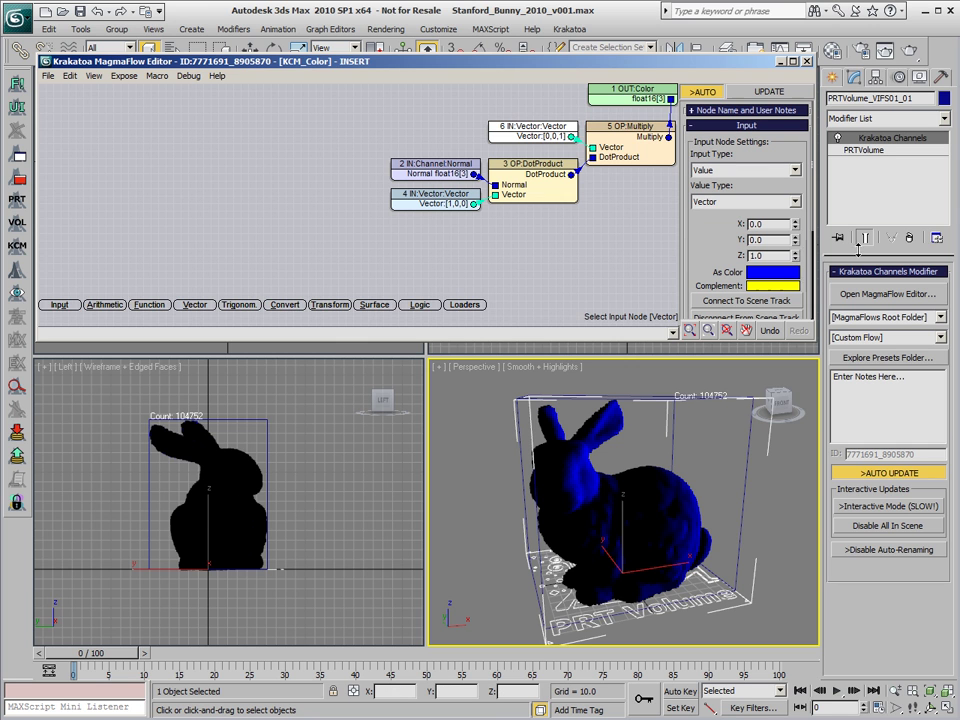
{"action": "left_click_drag", "start_coordinate": [798, 213], "coordinate": [802, 172]}
{"action": "left_click", "coordinate": [796, 227]}
{"action": "left_click", "coordinate": [498, 260]}
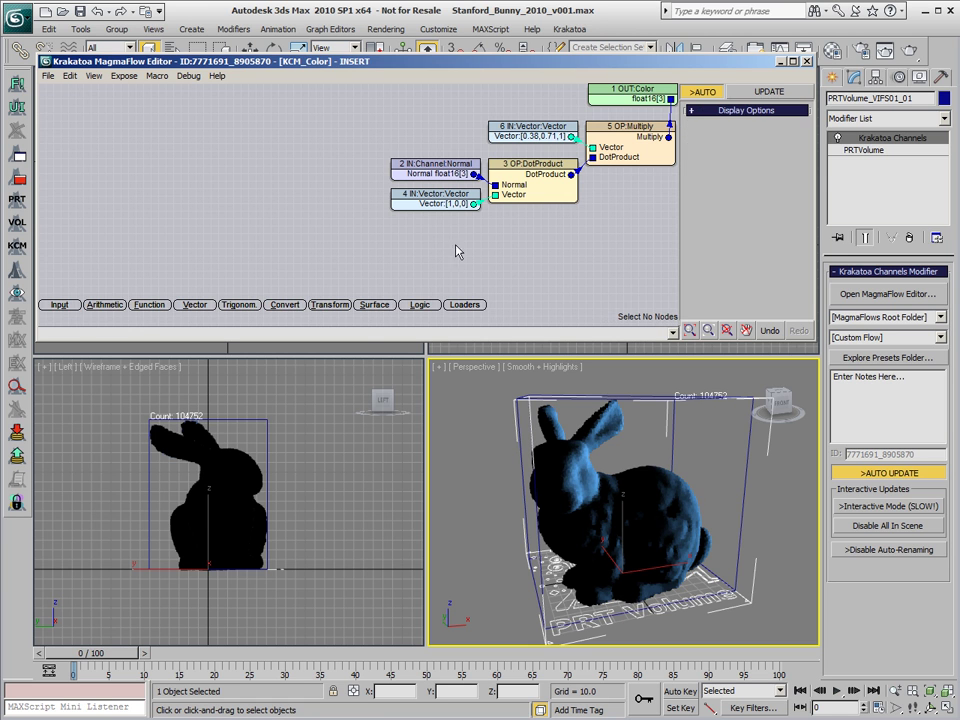
- Insert a Normalize operator between the [1,0,0] vector value and the DotProduct operator
{"action": "left_click", "coordinate": [435, 204]}
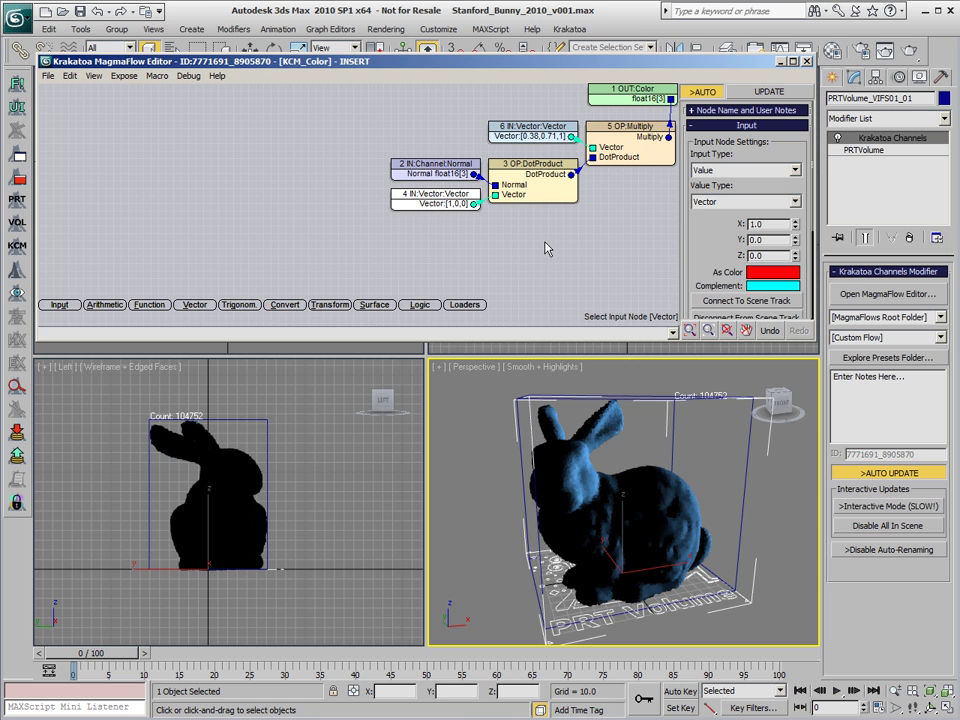
{"action": "key", "text": "n"}
{"action": "left_click", "coordinate": [376, 204]}
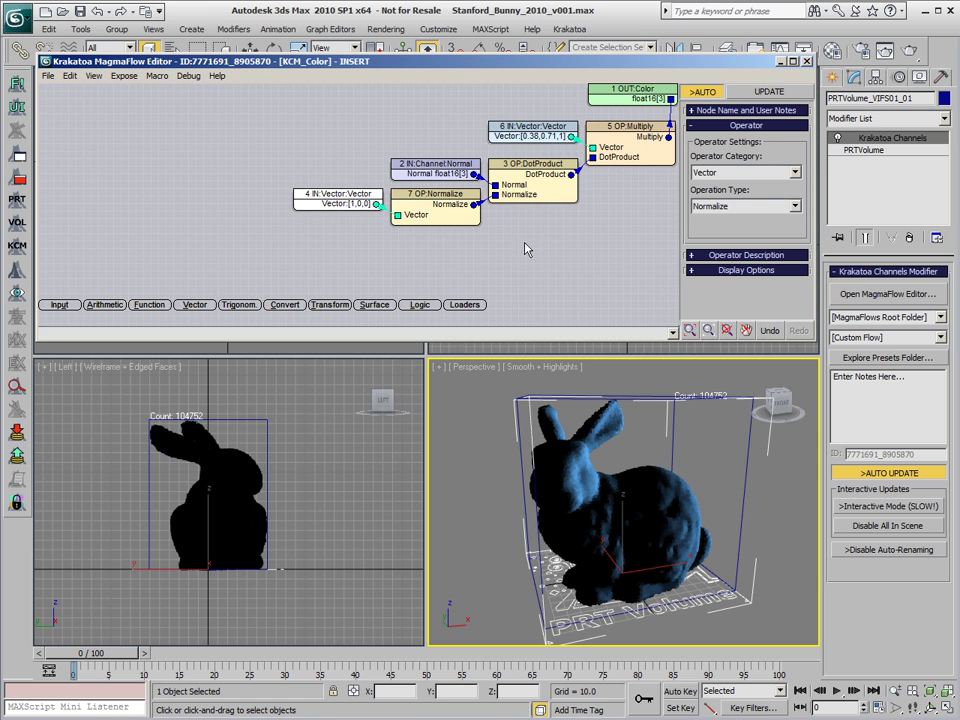
- Set the vector feeding the Normalize operator to Y -0.53 and Z -0.15
{"action": "left_click", "coordinate": [325, 201]}
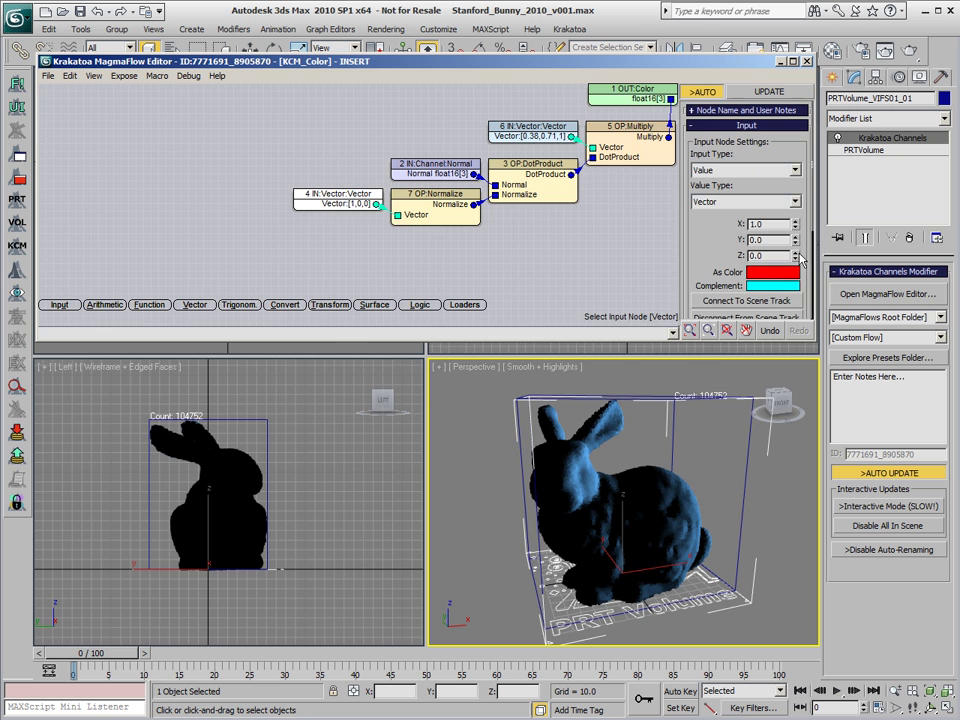
{"action": "mouse_move", "coordinate": [797, 244]}
{"action": "left_mouse_down"}
{"action": "mouse_move", "coordinate": [798, 338]}
{"action": "mouse_move", "coordinate": [807, 96]}
{"action": "left_mouse_up"}
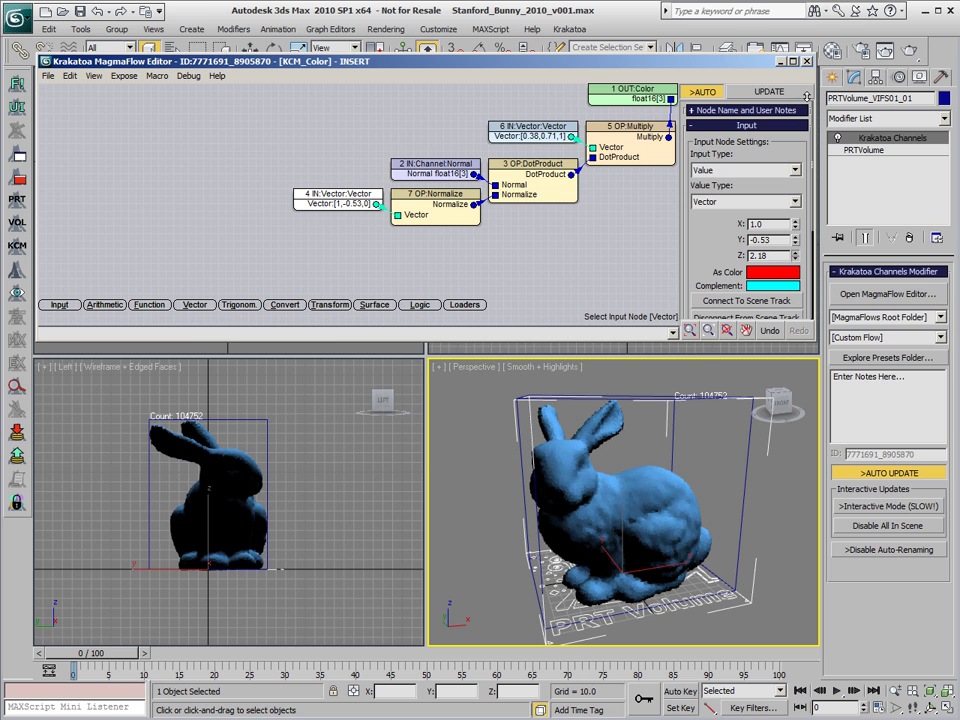
{"action": "mouse_move", "coordinate": [795, 241]}
{"action": "left_mouse_down"}
{"action": "mouse_move", "coordinate": [803, 304]}
{"action": "mouse_move", "coordinate": [791, 268]}
{"action": "left_mouse_up"}
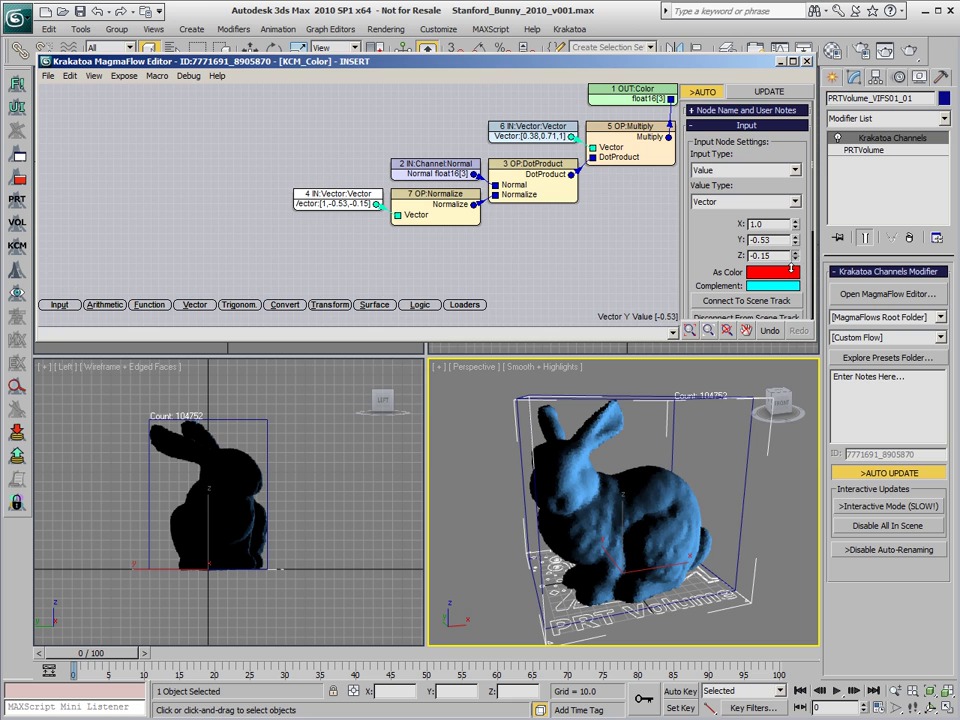
{"action": "left_click", "coordinate": [542, 274]}
- Create a Point helper in the Left viewport, in front of the bunny and slightly above its ears
{"action": "left_click", "coordinate": [836, 77]}
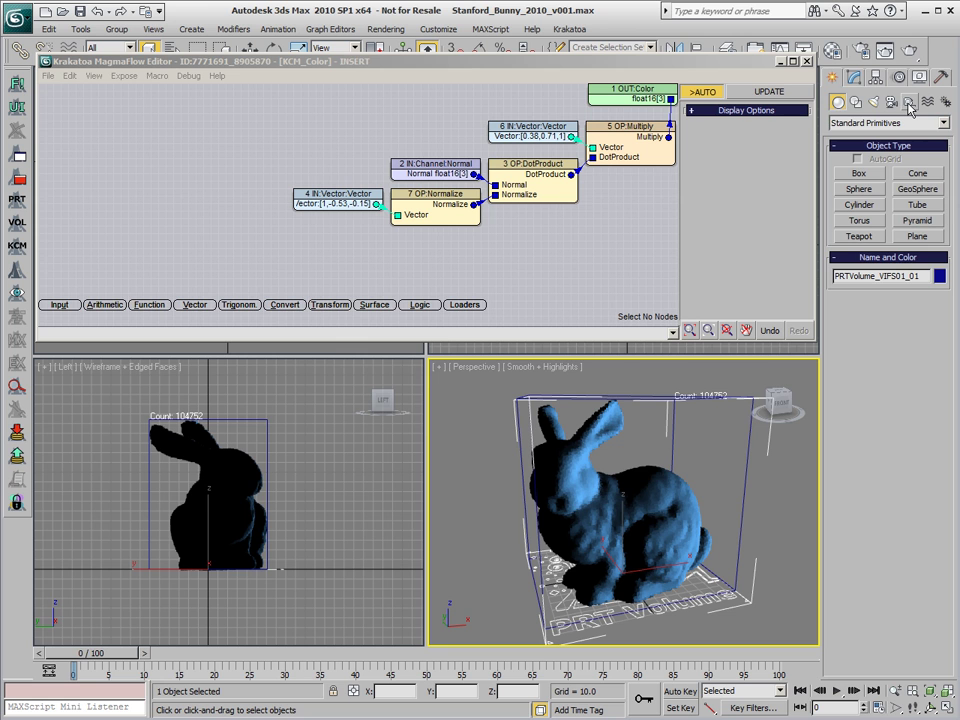
{"action": "left_click", "coordinate": [909, 104]}
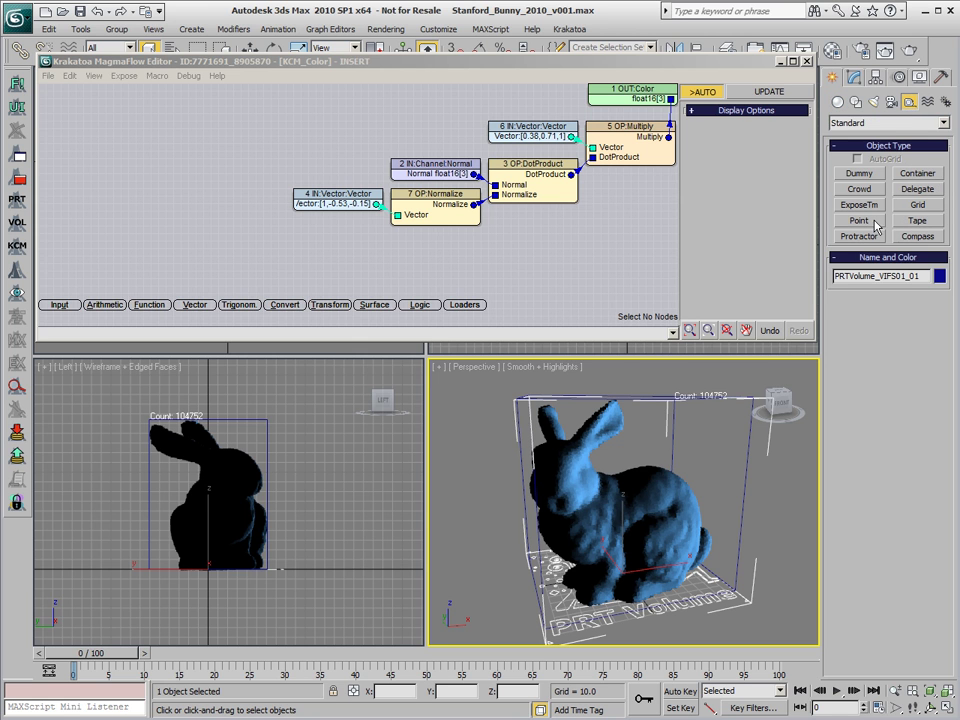
{"action": "left_click", "coordinate": [870, 223]}
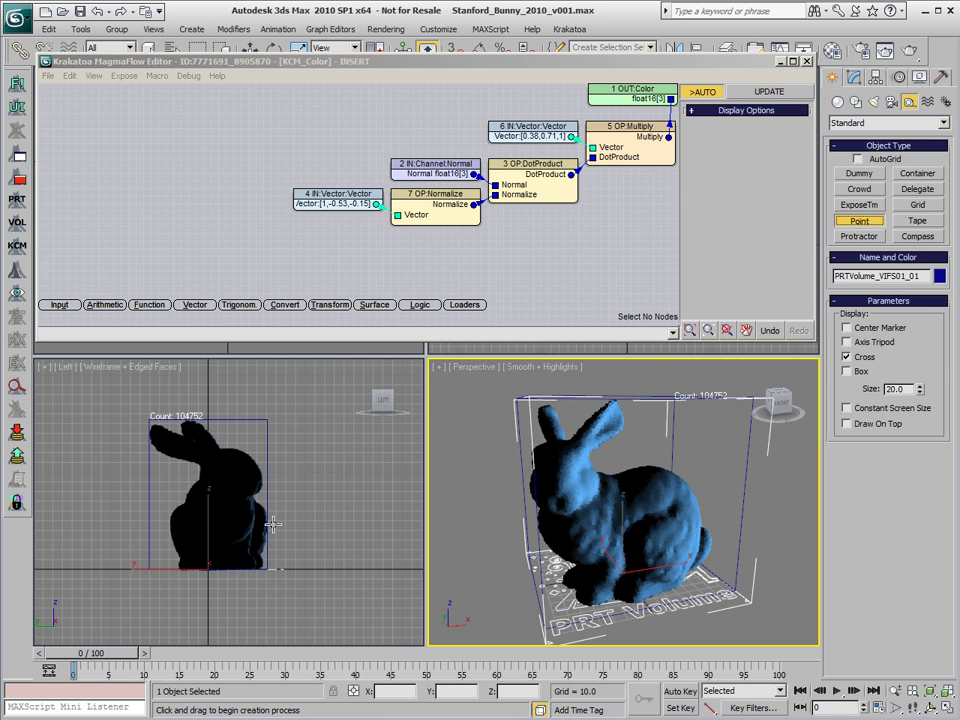
{"action": "left_click", "coordinate": [325, 404]}
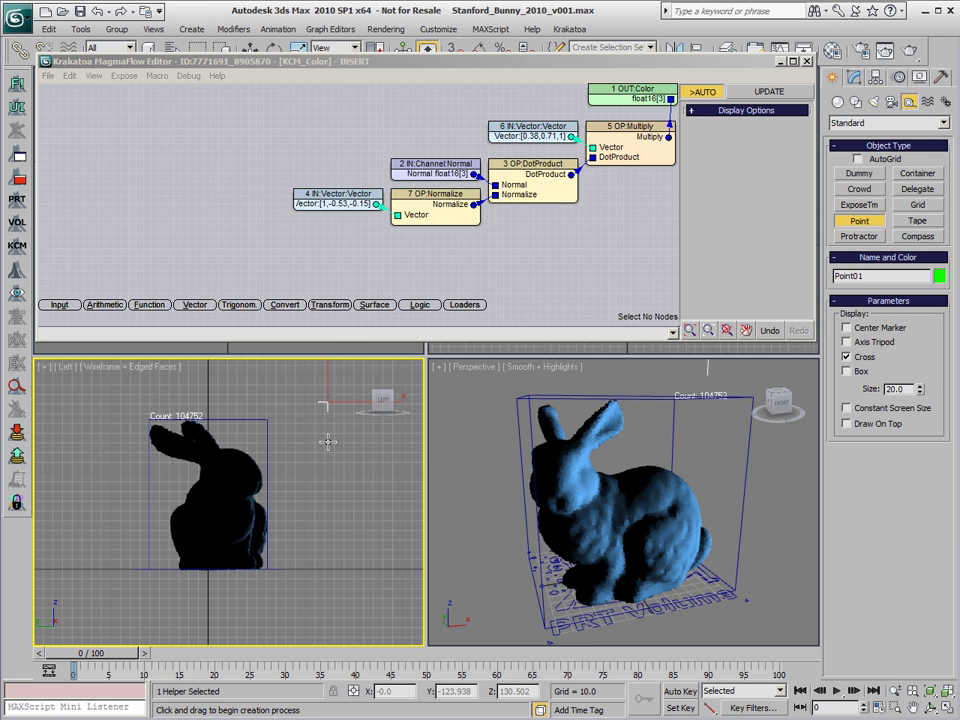
{"action": "right_click", "coordinate": [338, 428]}
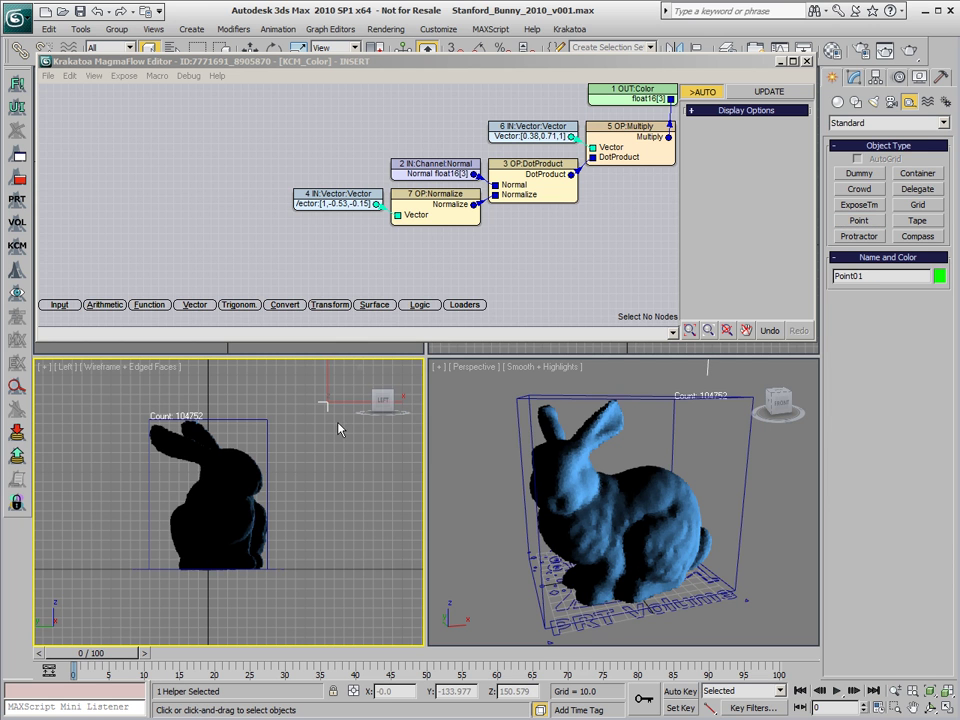
- Connect the [1,-0.53,-0.15] vector input to the Point01 helper's Position XYZ track
{"action": "left_click", "coordinate": [347, 205]}
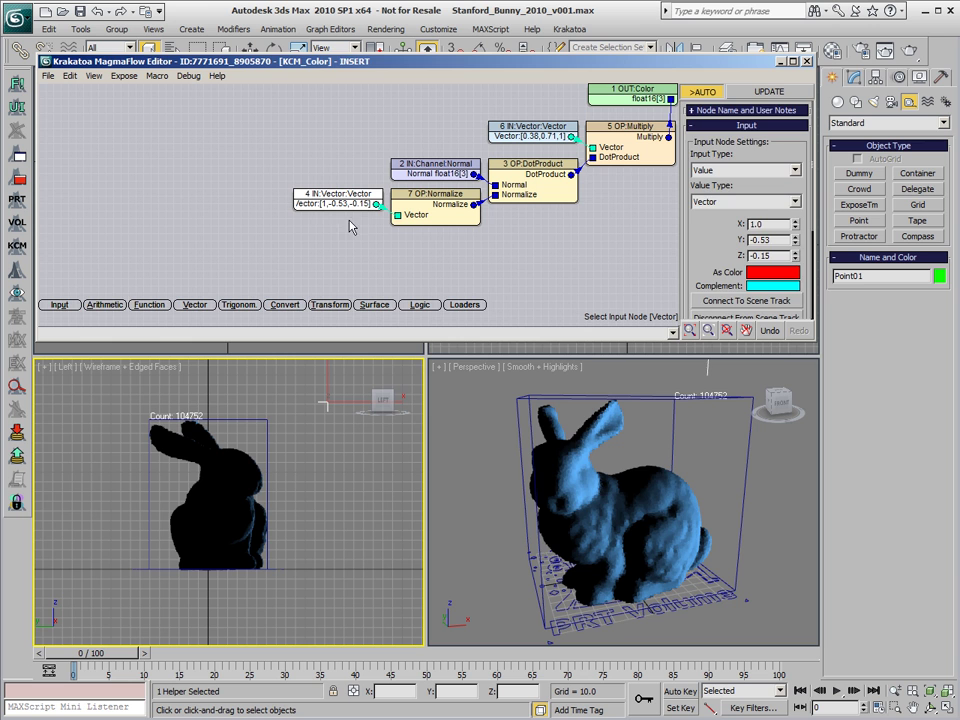
{"action": "scroll", "coordinate": [716, 264], "scroll_direction": "down", "scroll_amount": 3}
{"action": "left_click", "coordinate": [740, 223]}
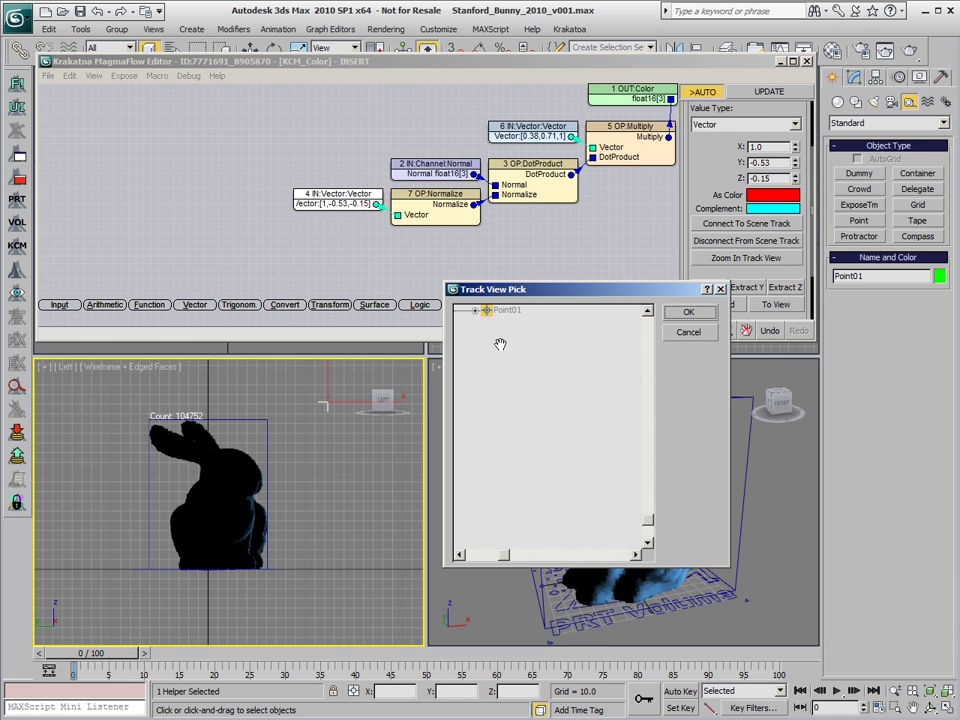
{"action": "left_click", "coordinate": [475, 310]}
{"action": "left_click", "coordinate": [487, 322]}
{"action": "left_click", "coordinate": [533, 335]}
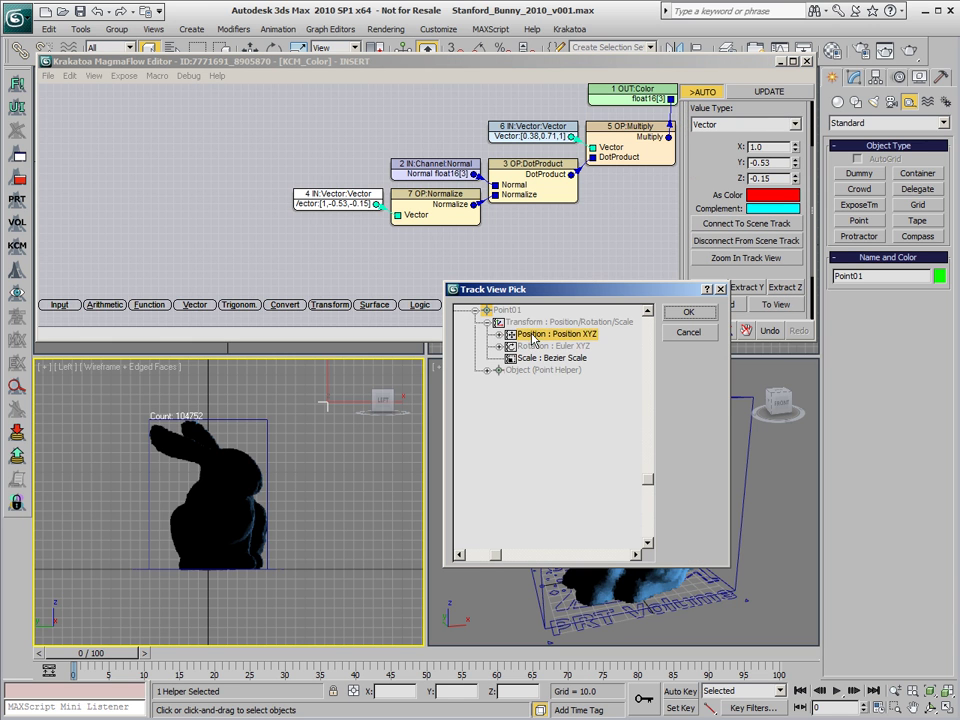
{"action": "left_click", "coordinate": [692, 314]}
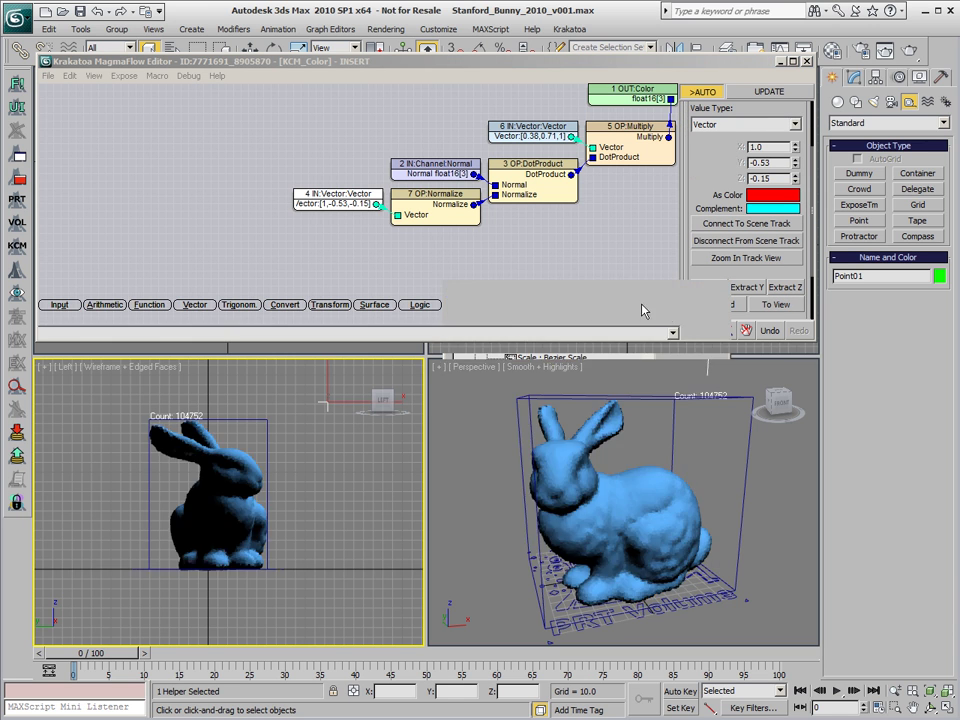
- Insert a Subtract operator between the helper-driven vector and Normalize, with the particle Position channel as its second input
{"action": "left_click", "coordinate": [334, 201]}
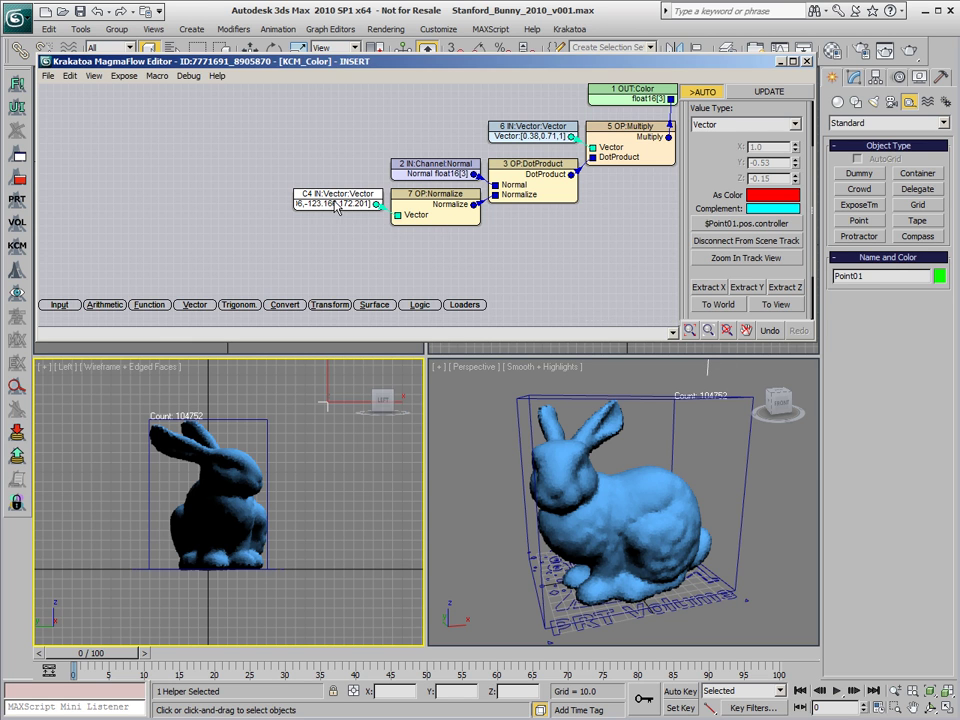
{"action": "key", "text": "minus"}
{"action": "key", "text": "p"}
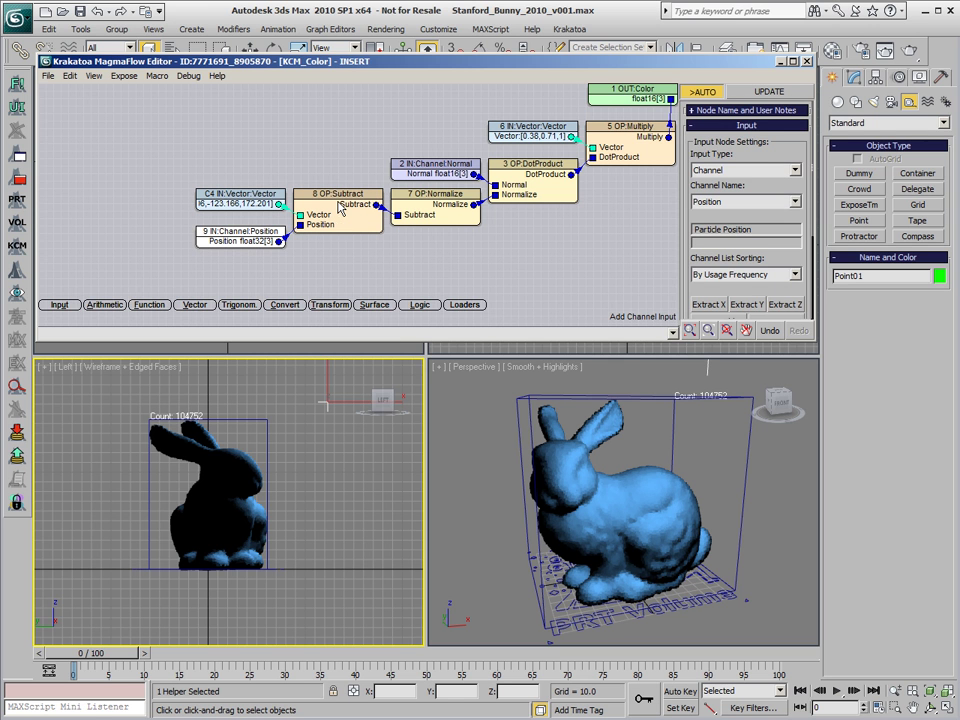
{"action": "left_click", "coordinate": [355, 283]}
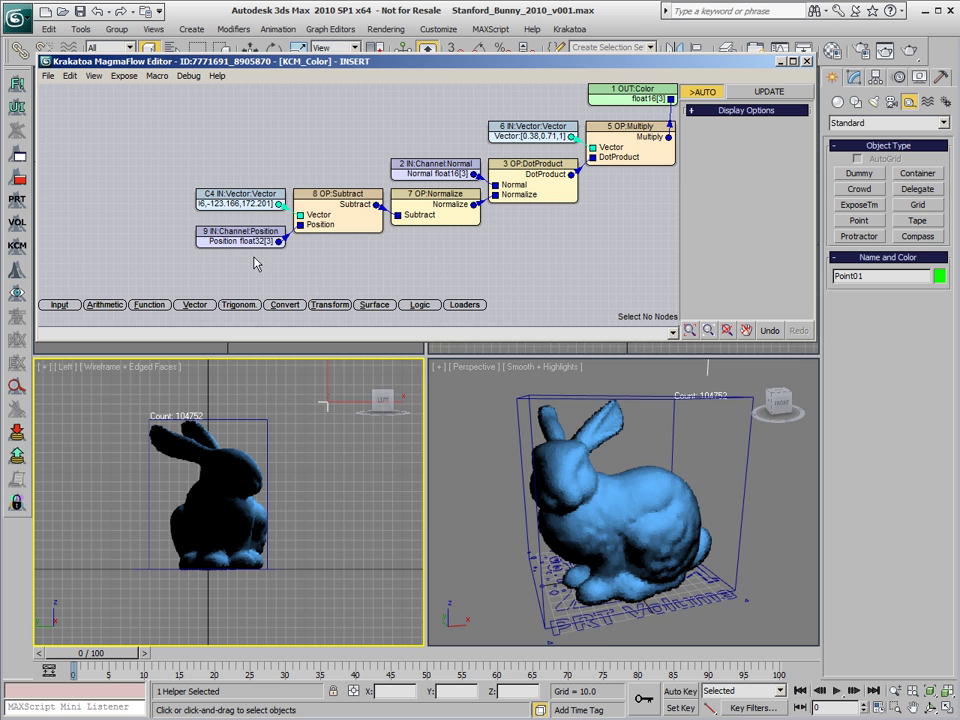
- Move the Point helper down in the Left viewport to about Y -123.8, Z 130.3
{"action": "right_click", "coordinate": [325, 403]}
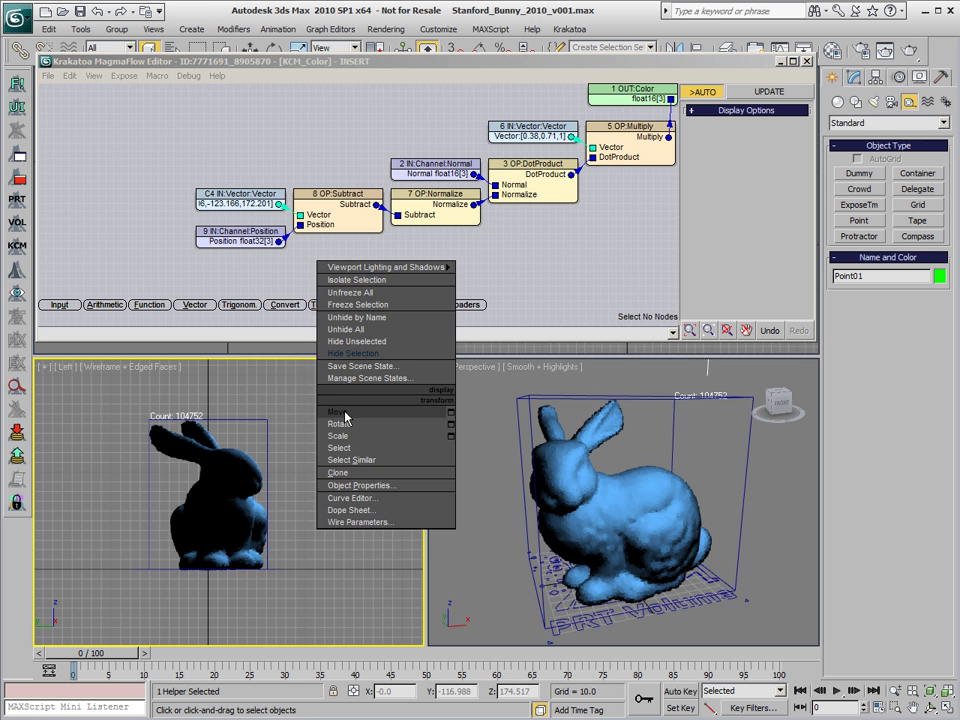
{"action": "left_click", "coordinate": [290, 418]}
{"action": "left_click_drag", "start_coordinate": [352, 381], "coordinate": [352, 419]}
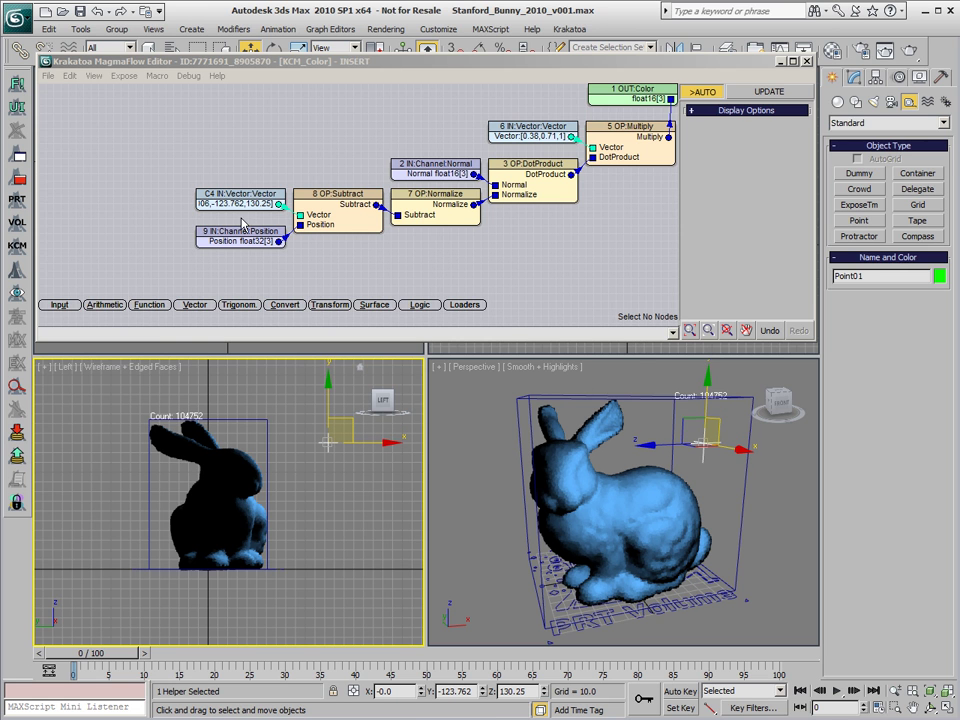
{"action": "left_click", "coordinate": [693, 440]}
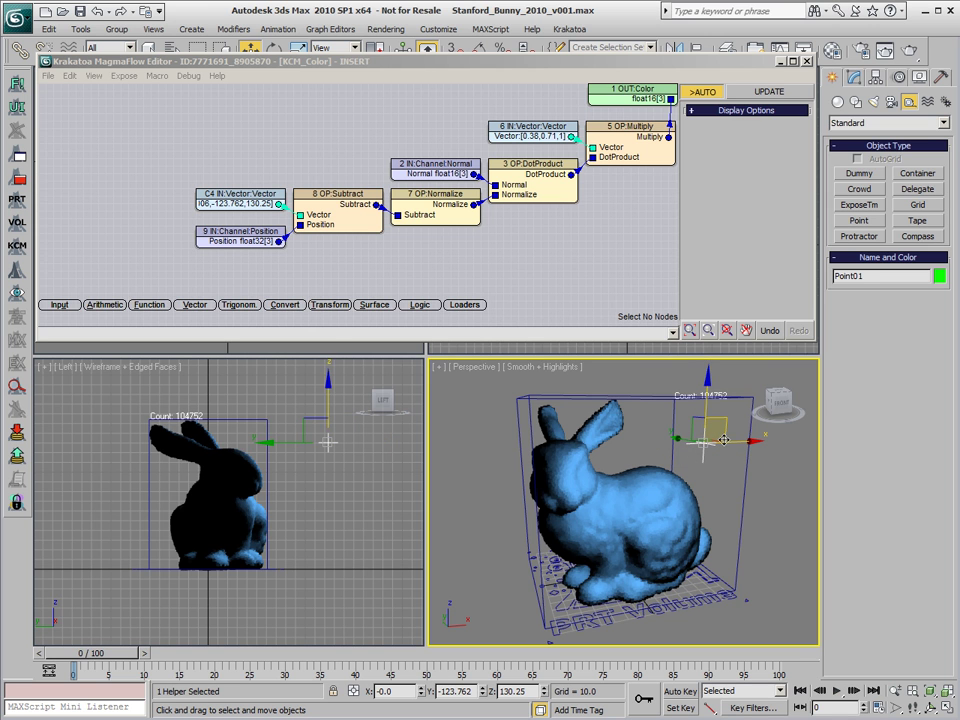
- Try rotating the PRT Volume bunny about -65.5 degrees around its Z axis
{"action": "left_click", "coordinate": [630, 505]}
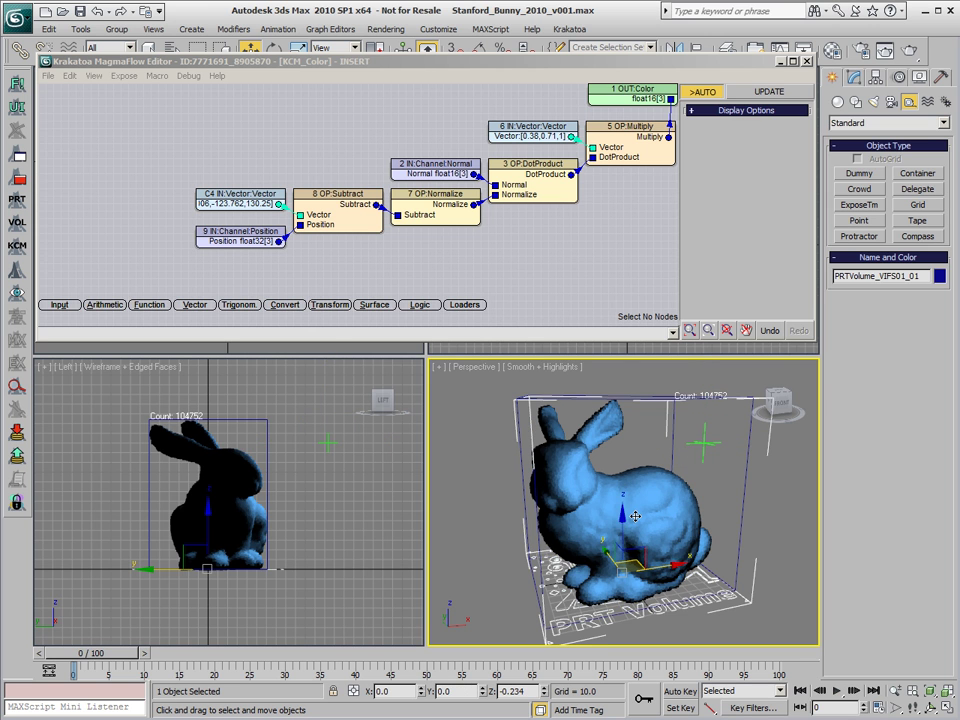
{"action": "right_click", "coordinate": [679, 525]}
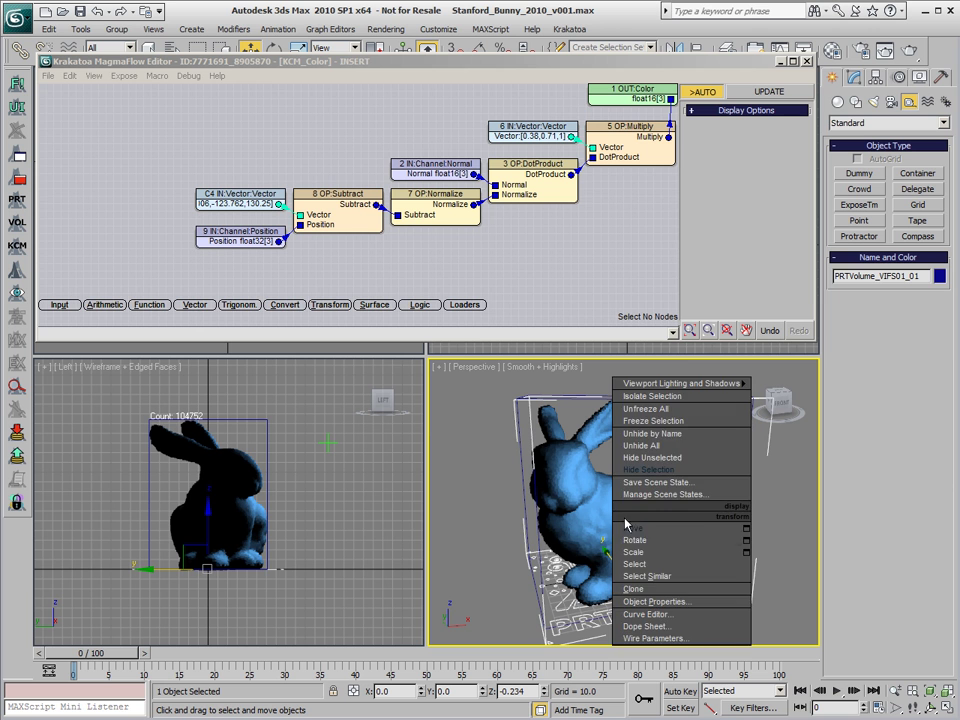
{"action": "left_click", "coordinate": [677, 544]}
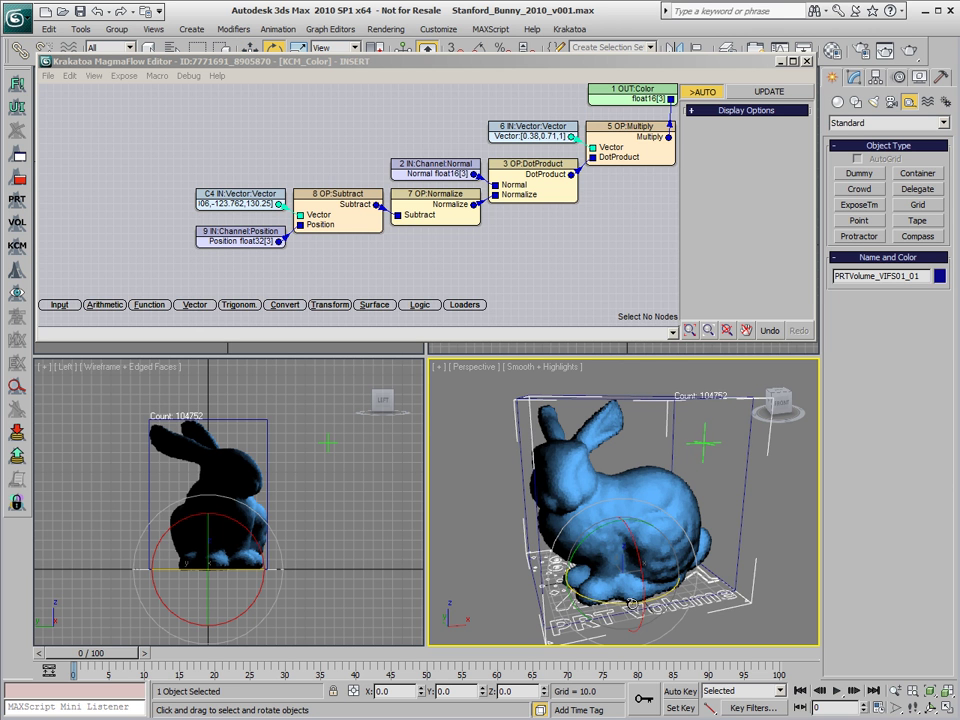
{"action": "left_click_drag", "start_coordinate": [632, 604], "coordinate": [538, 606]}
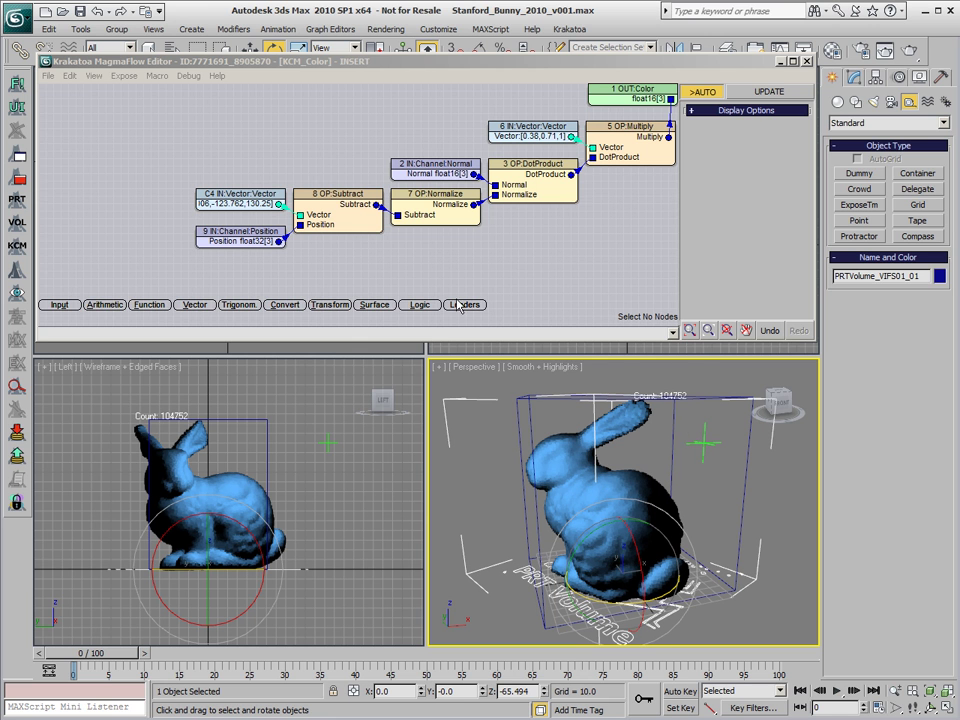
- Insert a FromWorld transform operator between the helper-driven vector and the Subtract operator
{"action": "left_click", "coordinate": [242, 198]}
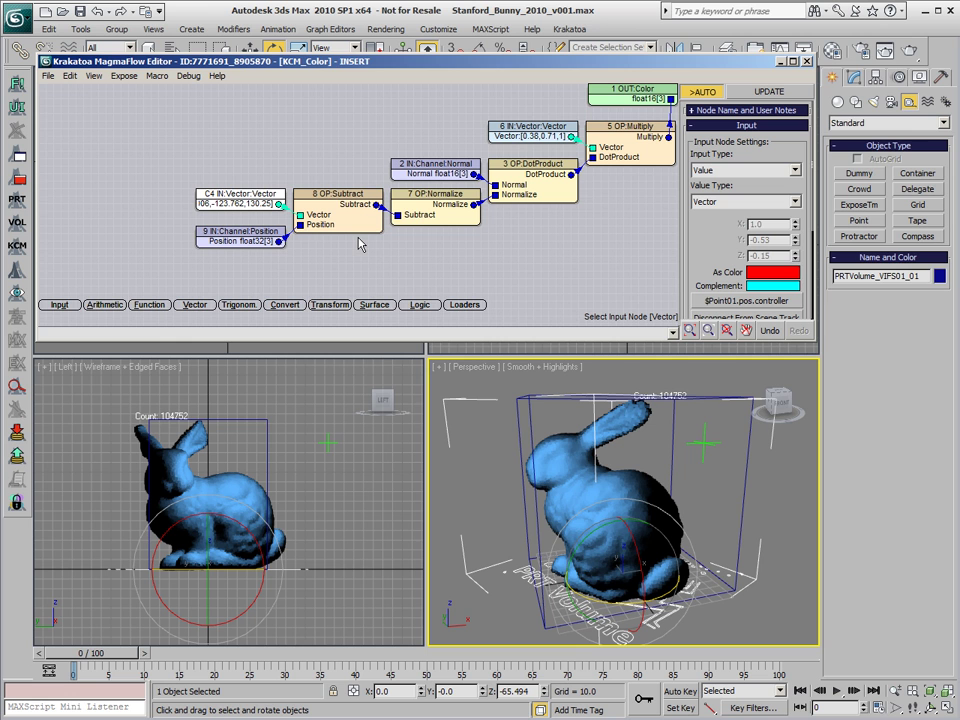
{"action": "left_click", "coordinate": [340, 305]}
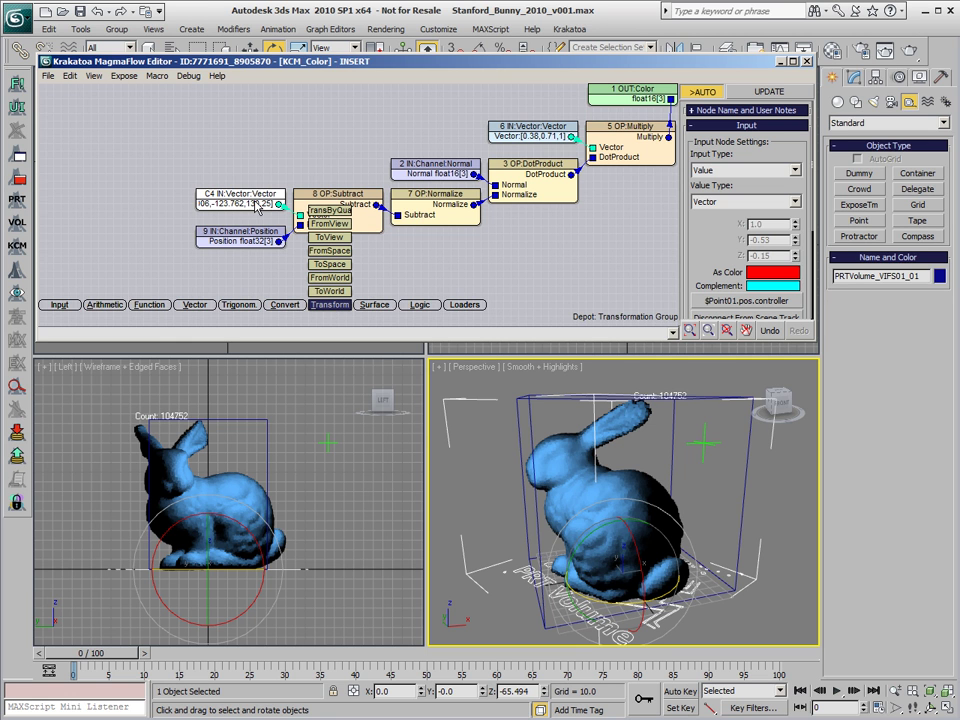
{"action": "left_click", "coordinate": [342, 279]}
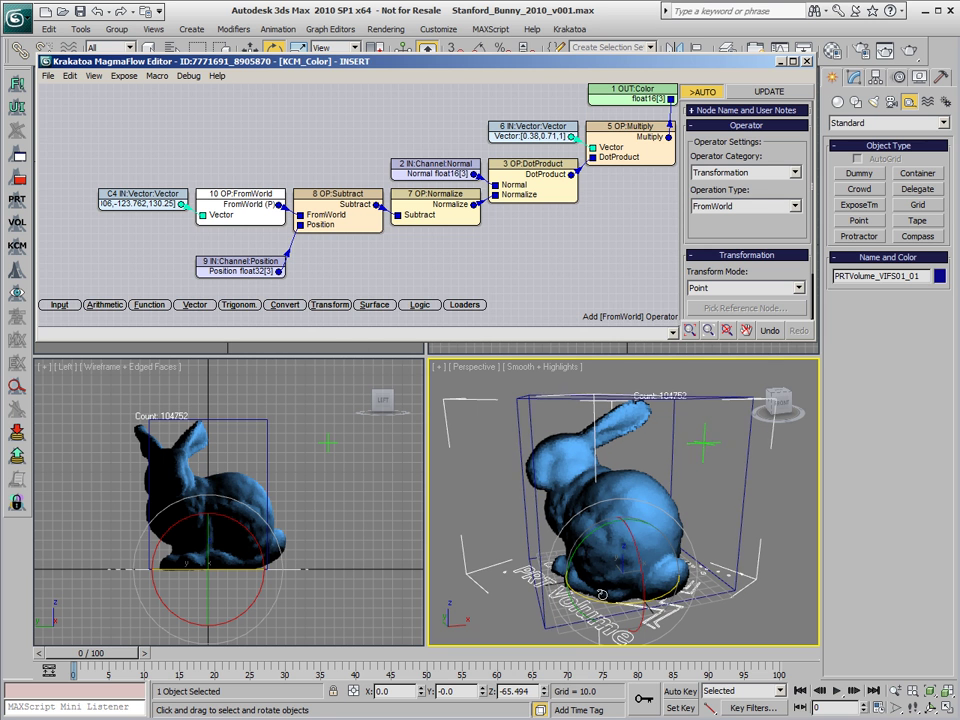
- Rotate the bunny back to 0 degrees around Z and try moving it relative to the Point helper
{"action": "mouse_move", "coordinate": [636, 604]}
{"action": "left_mouse_down"}
{"action": "mouse_move", "coordinate": [718, 593]}
{"action": "mouse_move", "coordinate": [814, 561]}
{"action": "mouse_move", "coordinate": [634, 604]}
{"action": "left_mouse_up"}
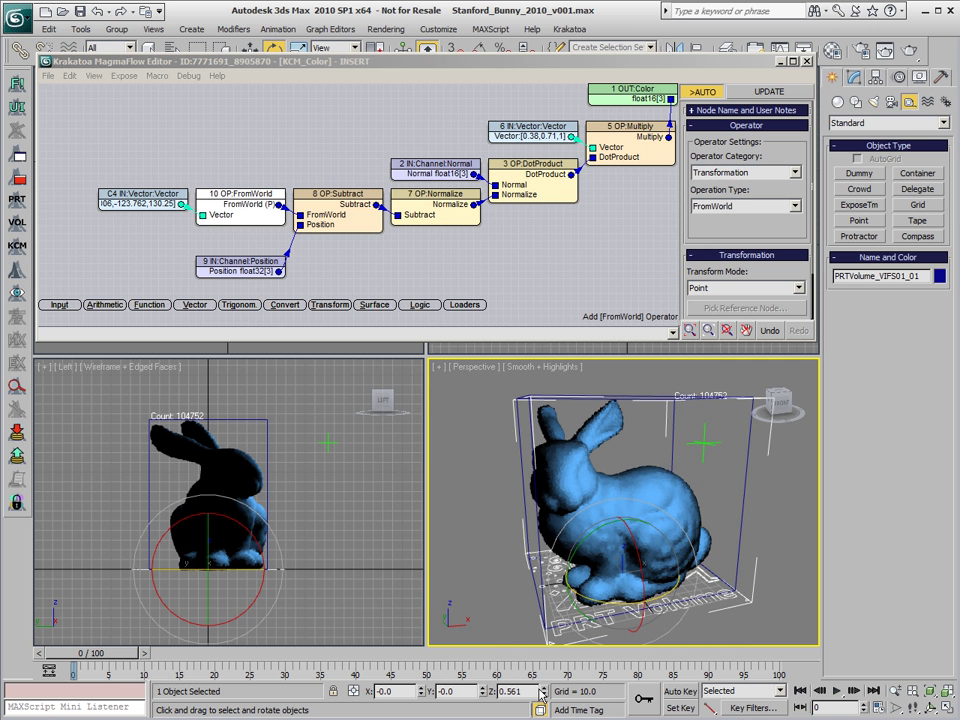
{"action": "left_click", "coordinate": [705, 441]}
{"action": "right_click", "coordinate": [705, 441]}
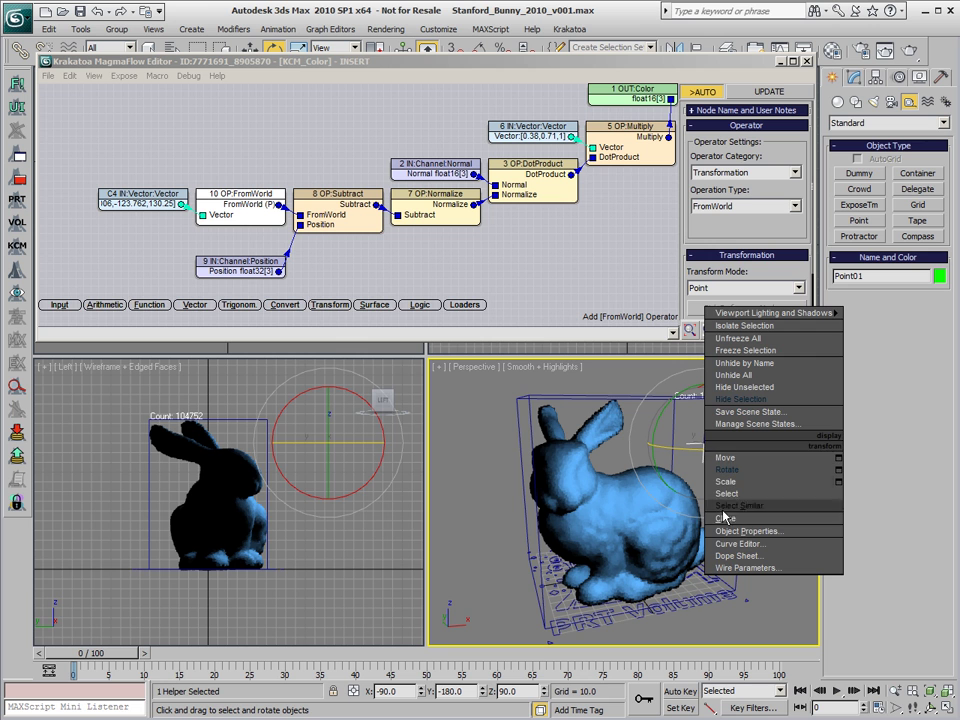
{"action": "left_click", "coordinate": [738, 457]}
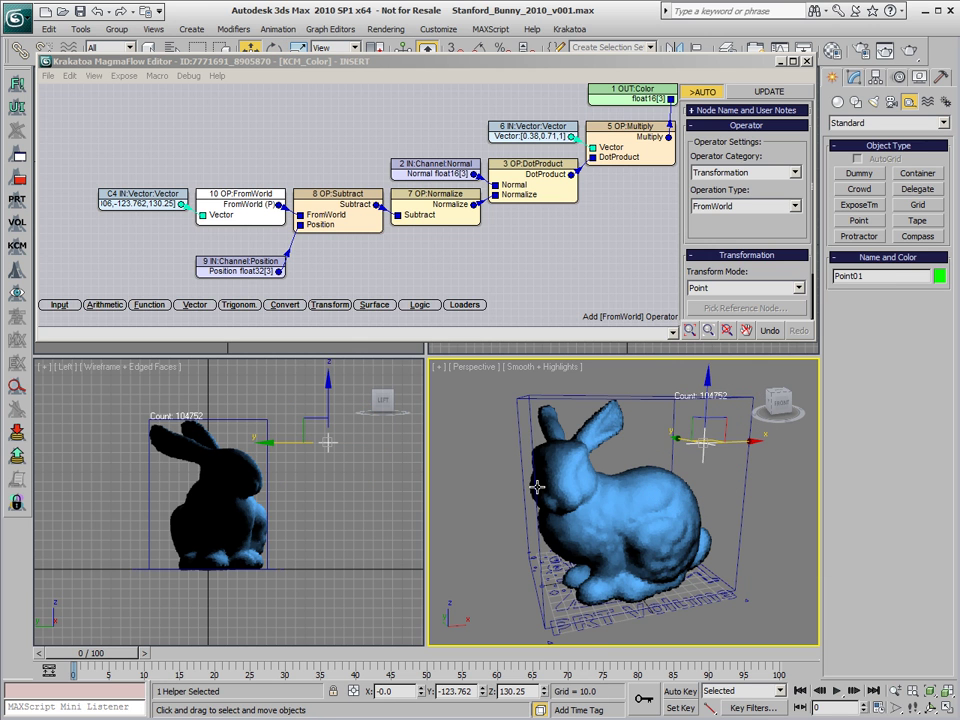
{"action": "left_click", "coordinate": [621, 494]}
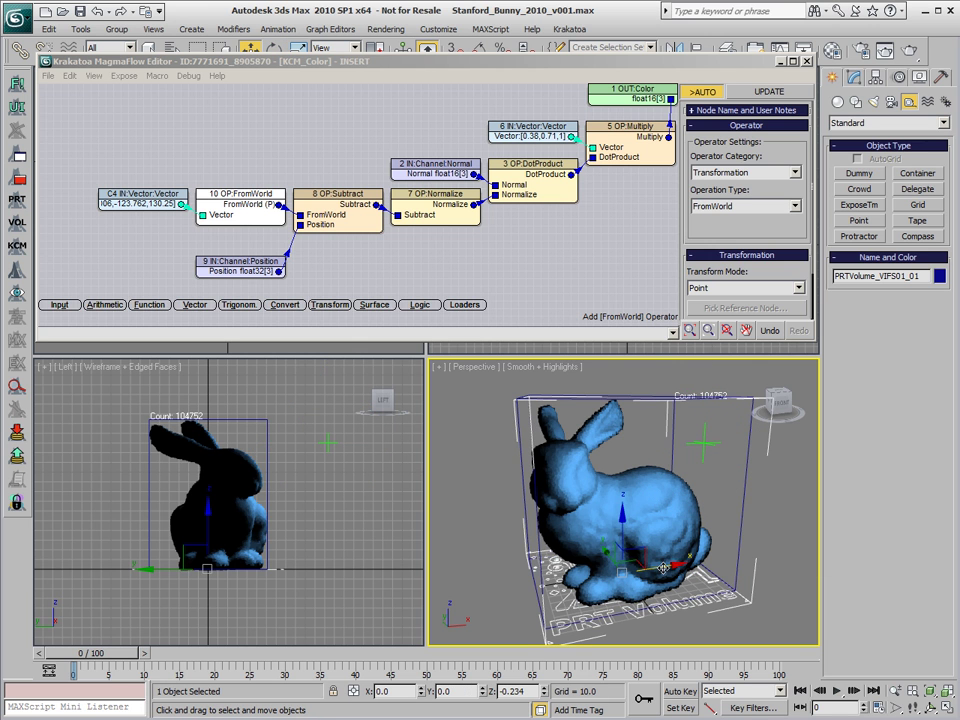
{"action": "left_click_drag", "start_coordinate": [673, 529], "coordinate": [642, 554]}
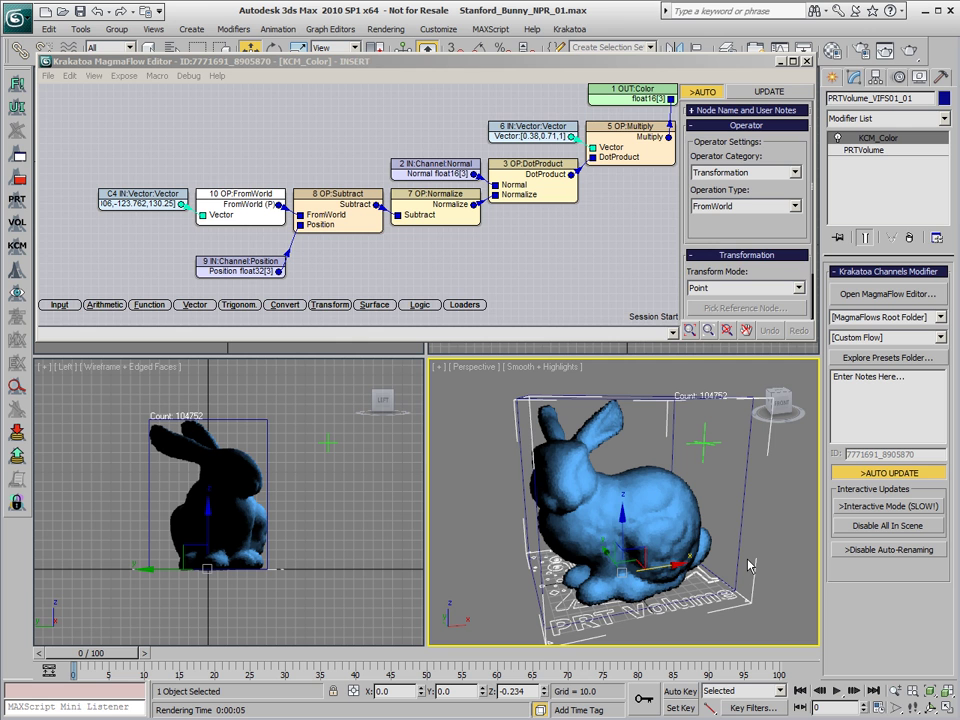
- Change the color vector feeding the Multiply operator to a lighter cyan-blue of [0.489, 0.882, 1.0]
{"action": "left_click", "coordinate": [533, 138]}
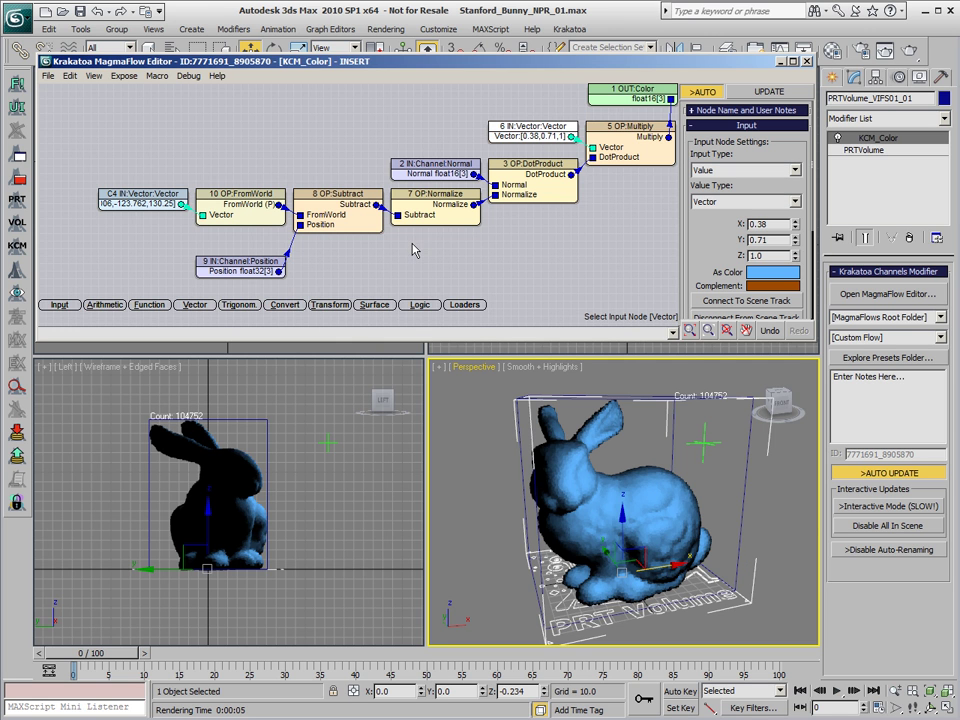
{"action": "left_click", "coordinate": [778, 278]}
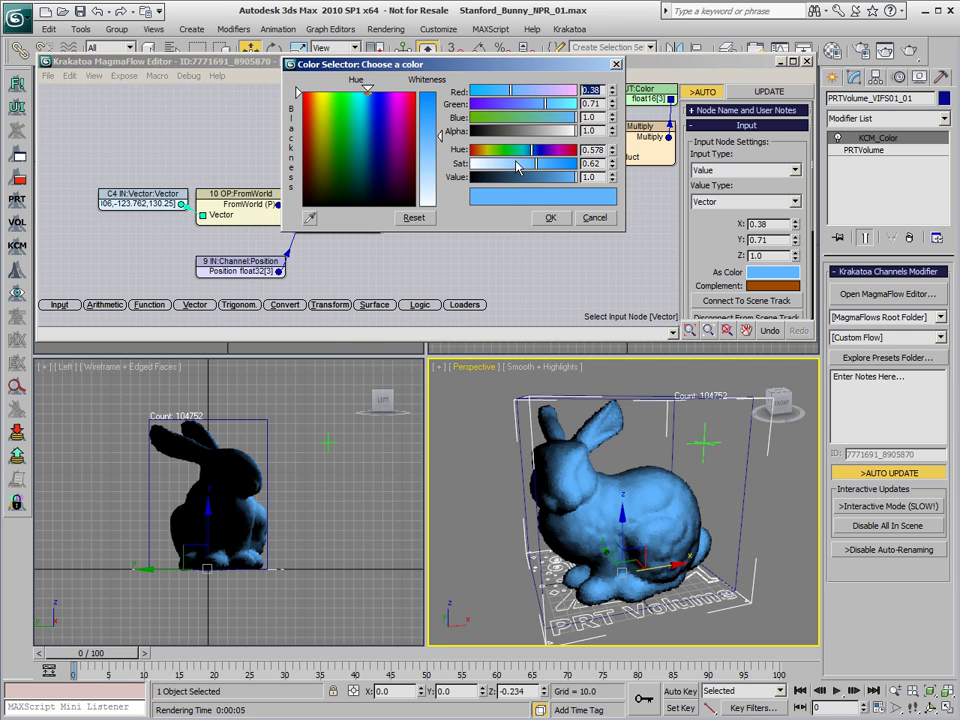
{"action": "left_click_drag", "start_coordinate": [517, 163], "coordinate": [497, 164]}
{"action": "left_click_drag", "start_coordinate": [549, 92], "coordinate": [521, 92]}
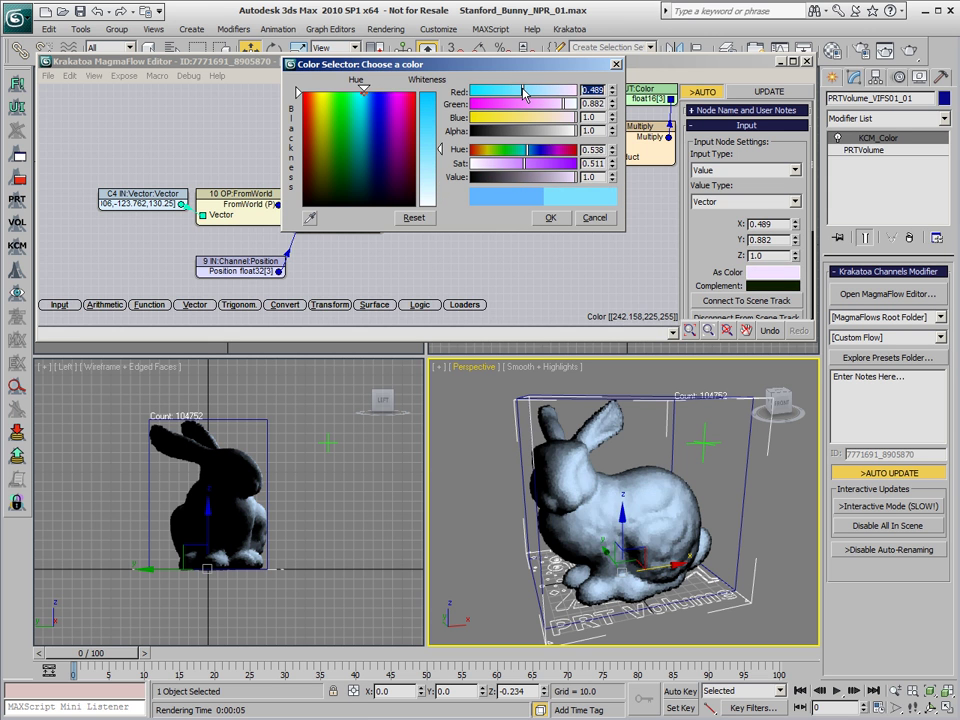
{"action": "left_click", "coordinate": [550, 217]}
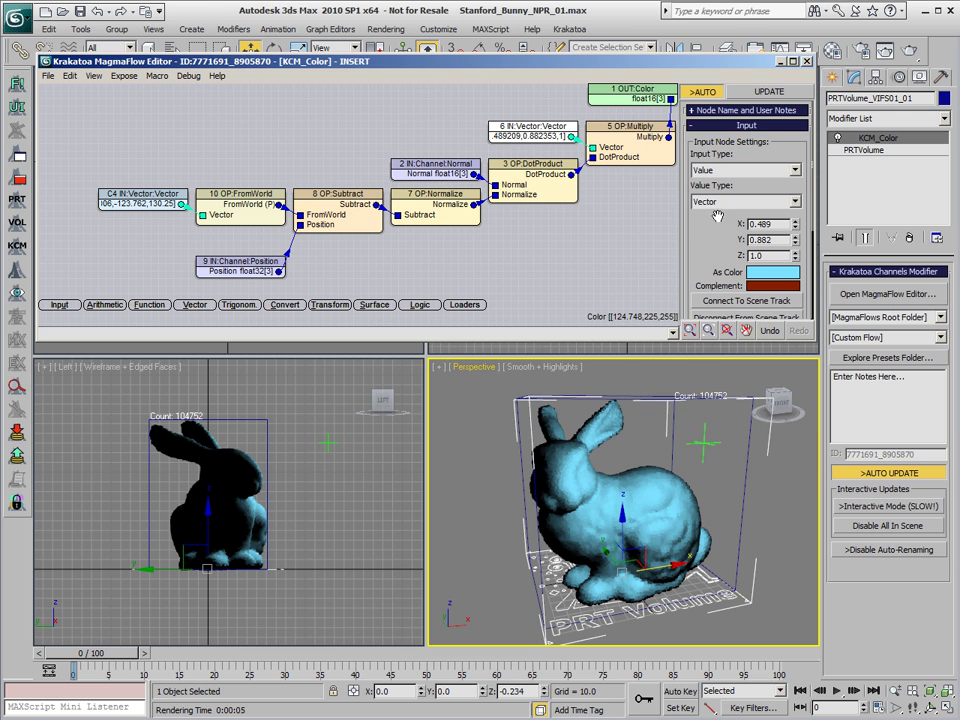
- Insert a Clamp operator between DotProduct and Multiply, with float inputs 0.0 and 1.0 as its minimum and maximum limits
{"action": "left_click", "coordinate": [558, 198]}
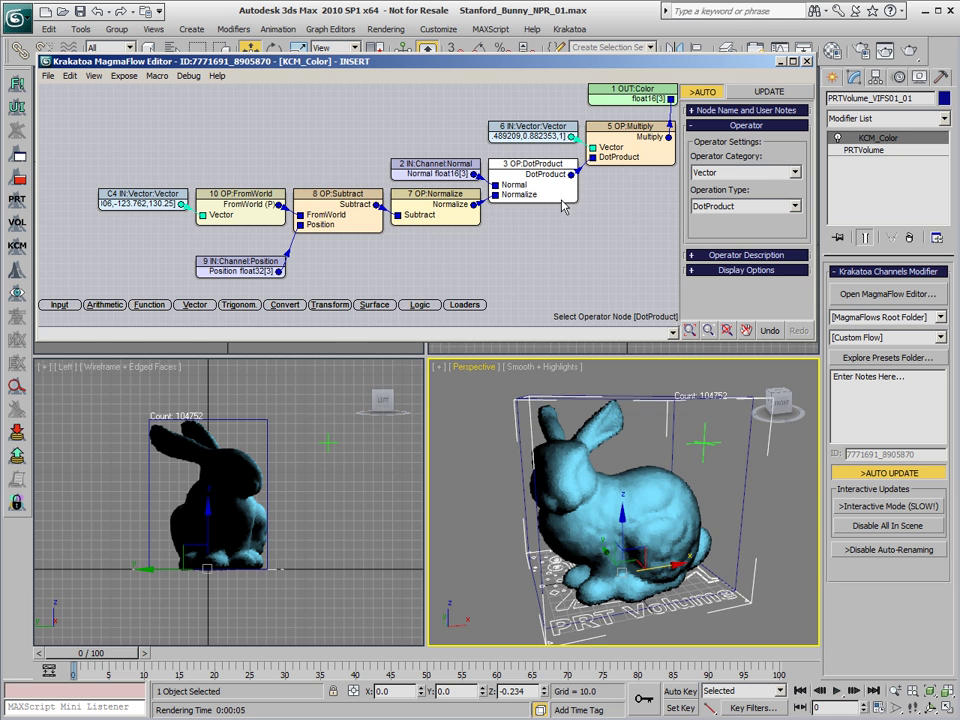
{"action": "key", "text": "f"}
{"action": "key", "text": "c"}
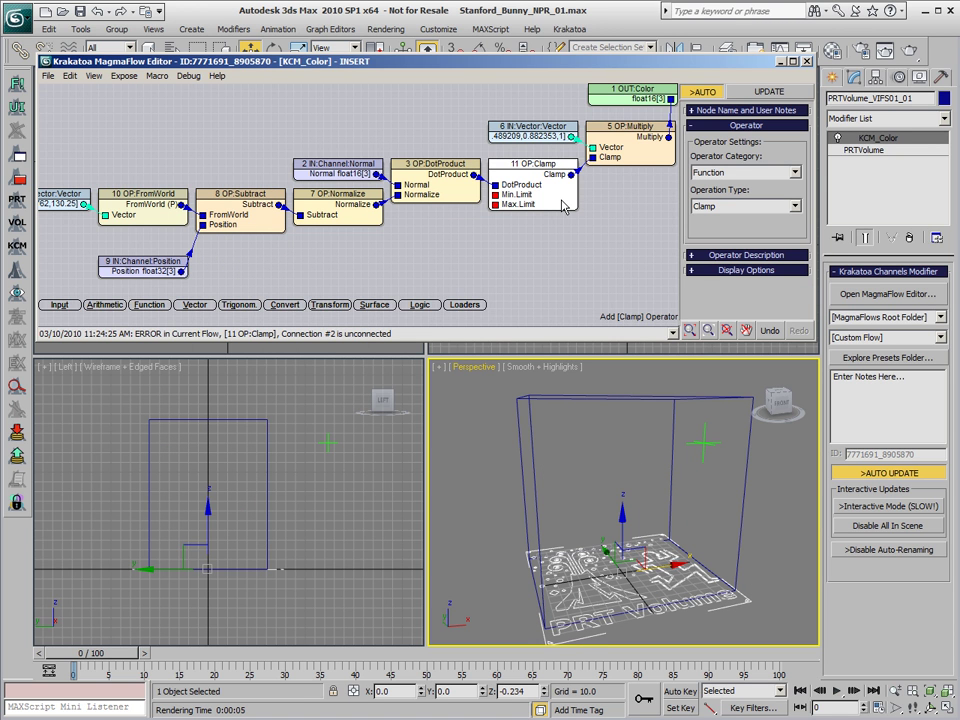
{"action": "key", "text": "ctrl+1"}
{"action": "key", "text": "ctrl+1"}
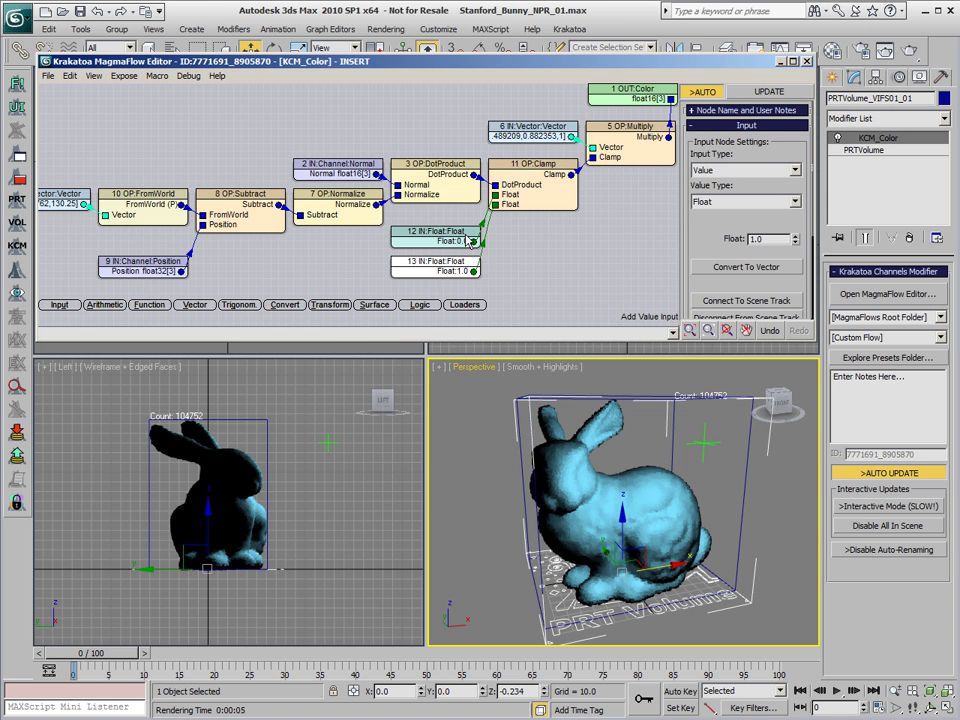
{"action": "left_click", "coordinate": [534, 242]}
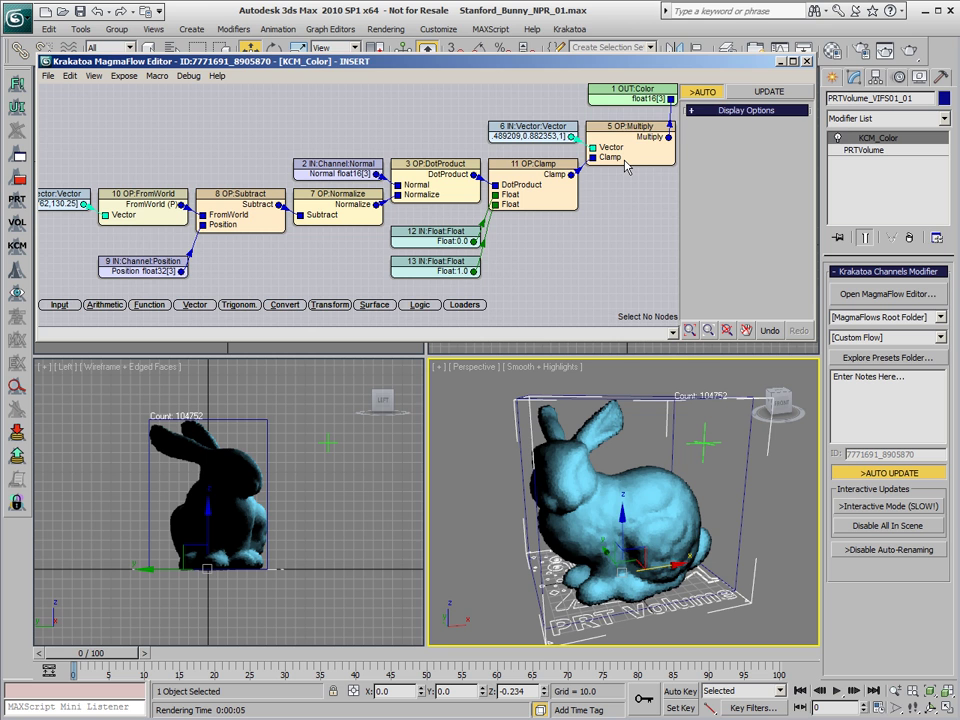
- Change the Multiply operator to a Blend operator from the Function category
{"action": "left_click", "coordinate": [626, 166]}
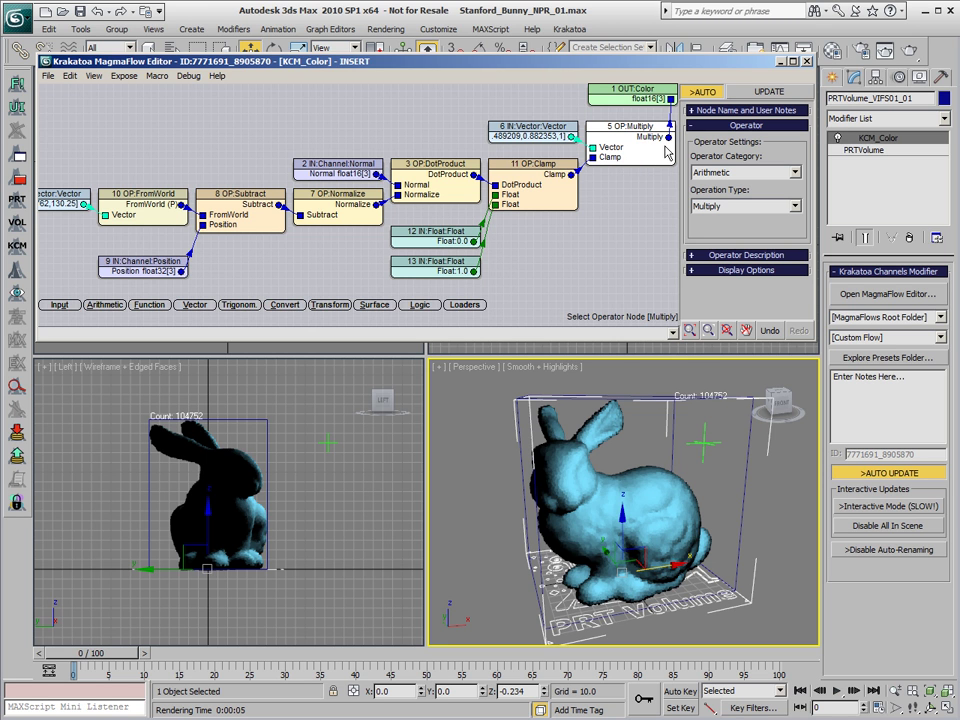
{"action": "left_click", "coordinate": [745, 172]}
{"action": "left_click", "coordinate": [730, 192]}
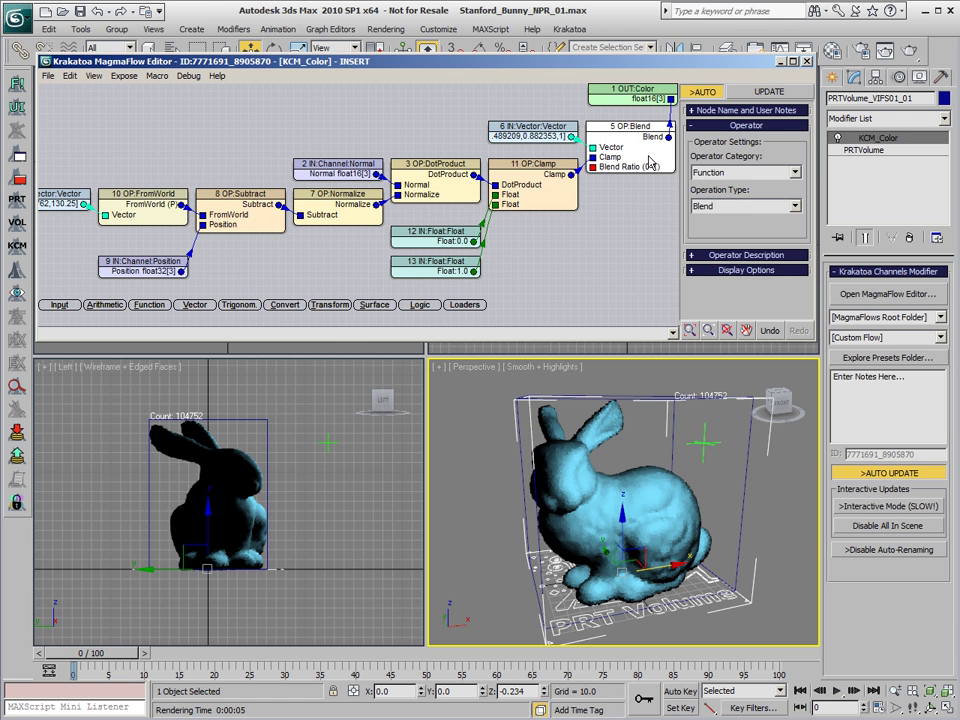
- Arrange the Blend operator's inputs as a new [0,0,1] vector first, the light-blue vector second, and Clamp as the blend ratio
{"action": "key", "text": "shift+w"}
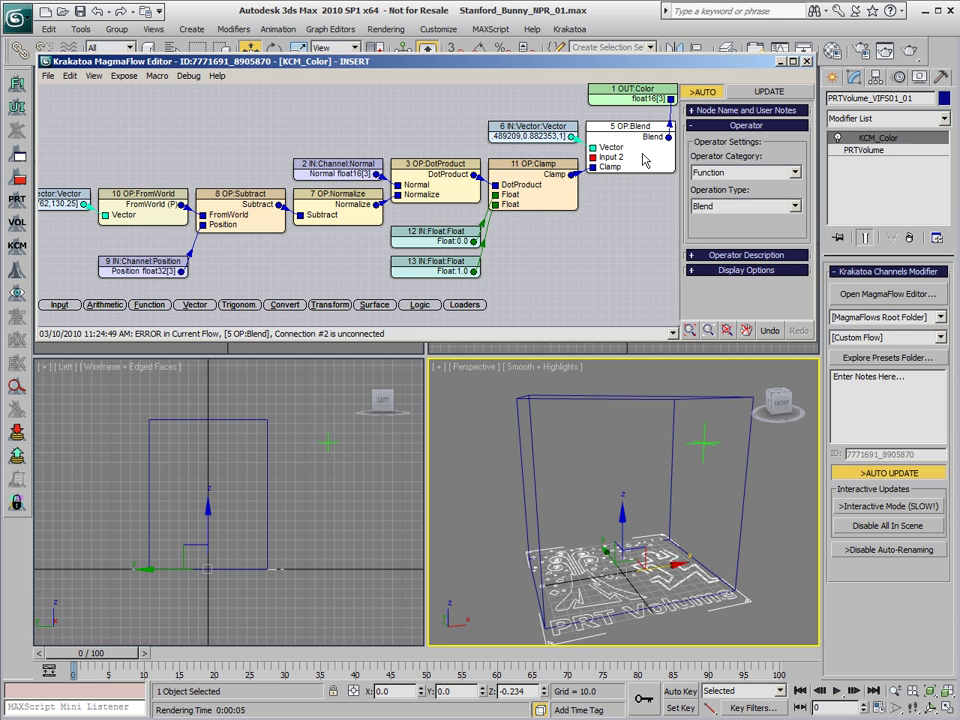
{"action": "key", "text": "ctrl+2"}
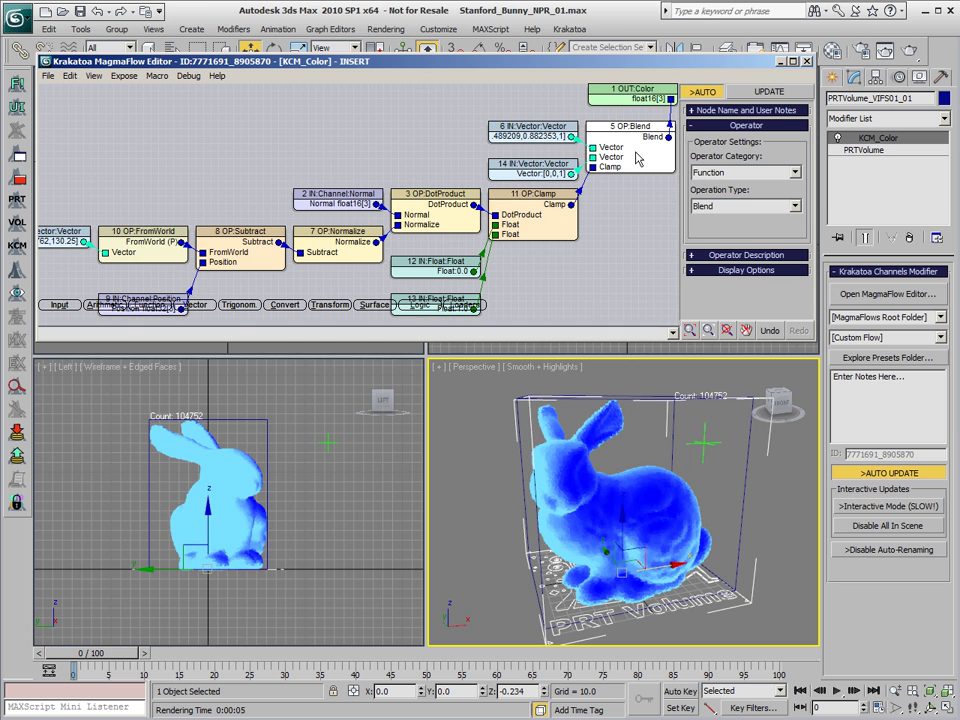
{"action": "key", "text": "w"}
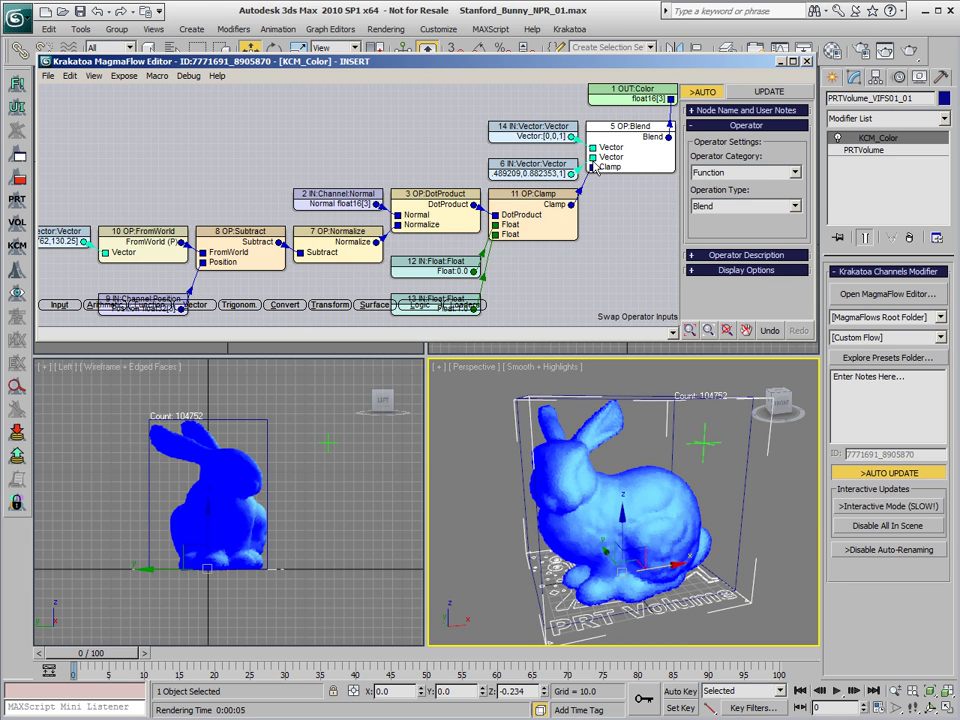
- Set the Blend operator's first color vector to [0, 0, 0.51] and its second color vector to [0.529, 0.972, 1.0]
{"action": "left_click", "coordinate": [530, 138]}
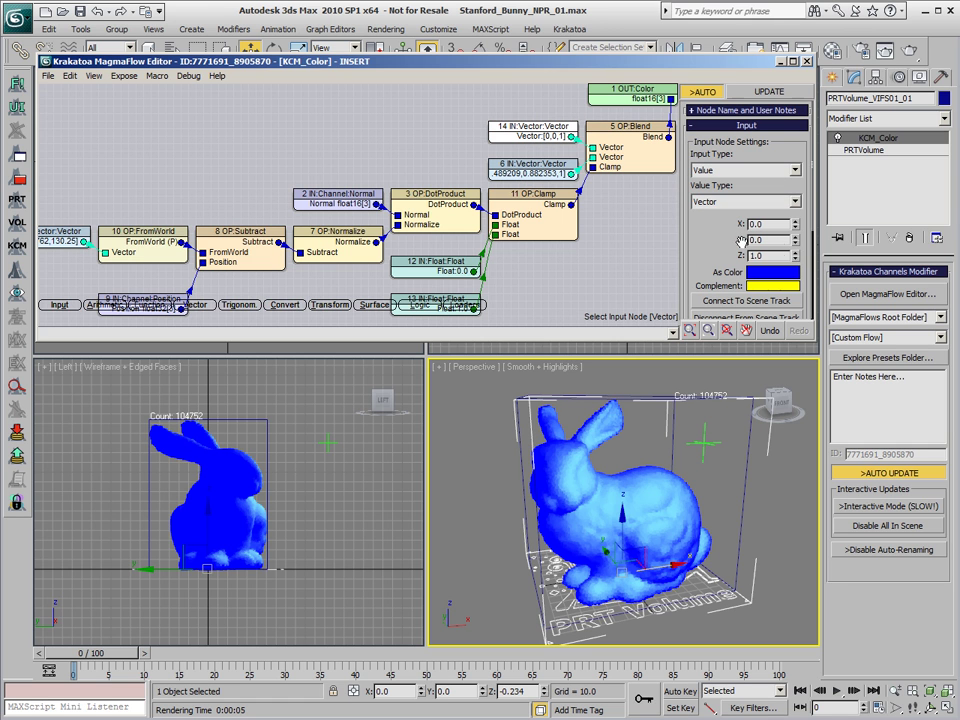
{"action": "left_click_drag", "start_coordinate": [794, 256], "coordinate": [794, 287]}
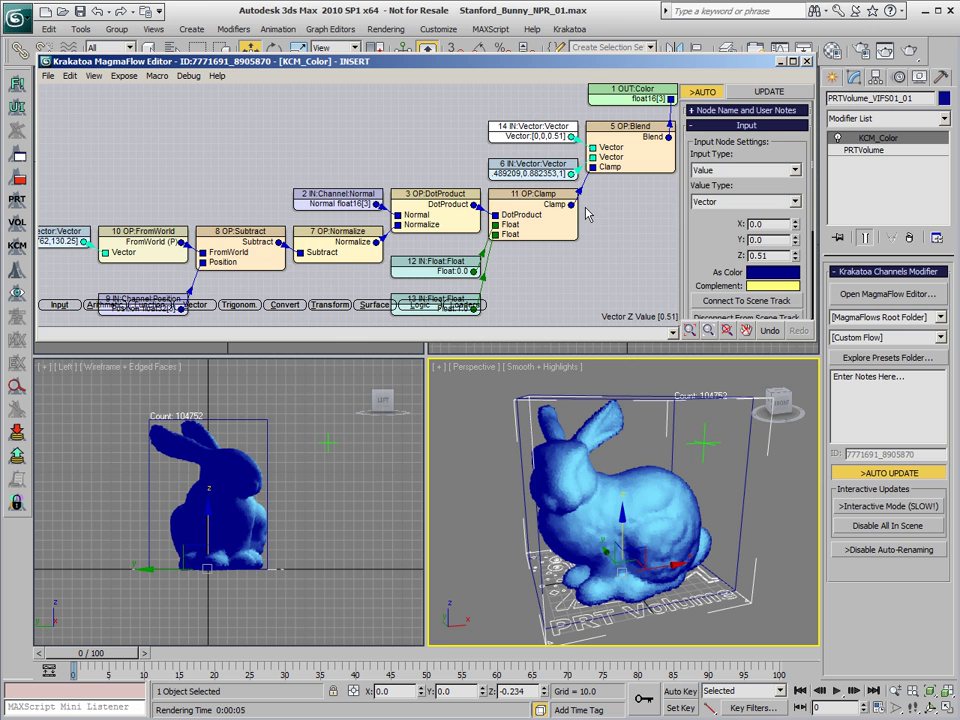
{"action": "left_click", "coordinate": [540, 170]}
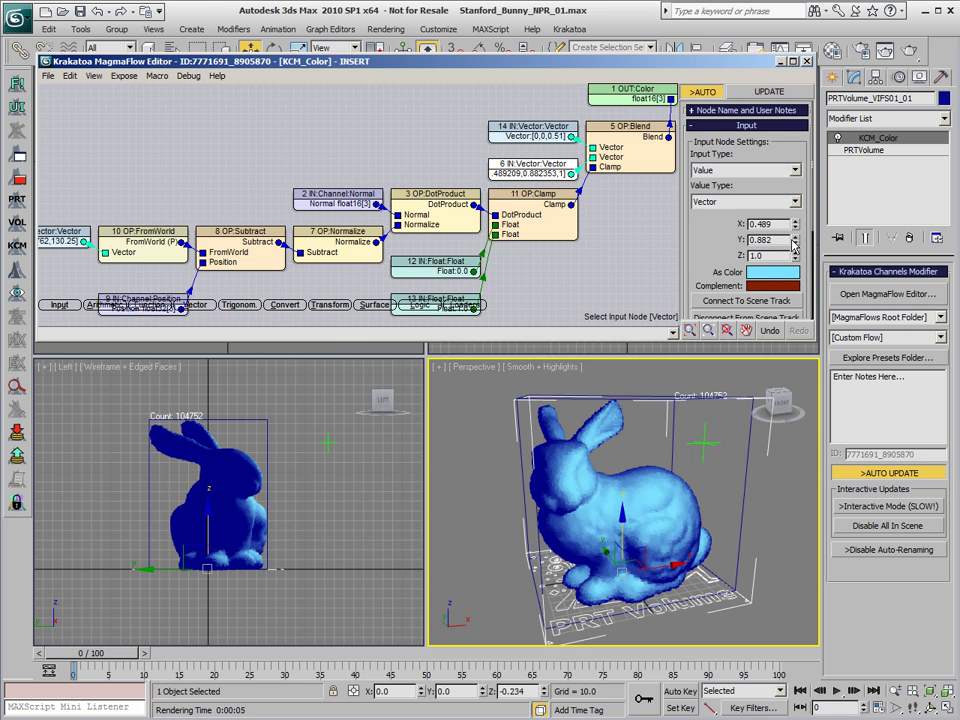
{"action": "mouse_move", "coordinate": [794, 243]}
{"action": "left_mouse_down"}
{"action": "mouse_move", "coordinate": [803, 180]}
{"action": "mouse_move", "coordinate": [803, 256]}
{"action": "mouse_move", "coordinate": [803, 243]}
{"action": "left_mouse_up"}
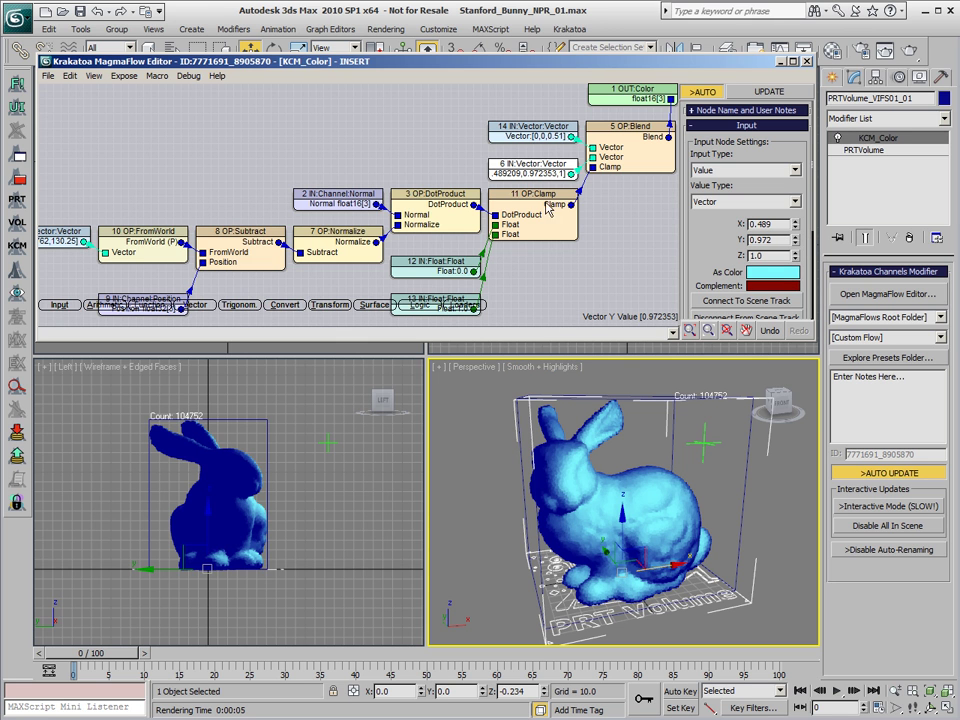
{"action": "mouse_move", "coordinate": [796, 225]}
{"action": "left_mouse_down"}
{"action": "mouse_move", "coordinate": [809, 194]}
{"action": "mouse_move", "coordinate": [805, 228]}
{"action": "left_mouse_up"}
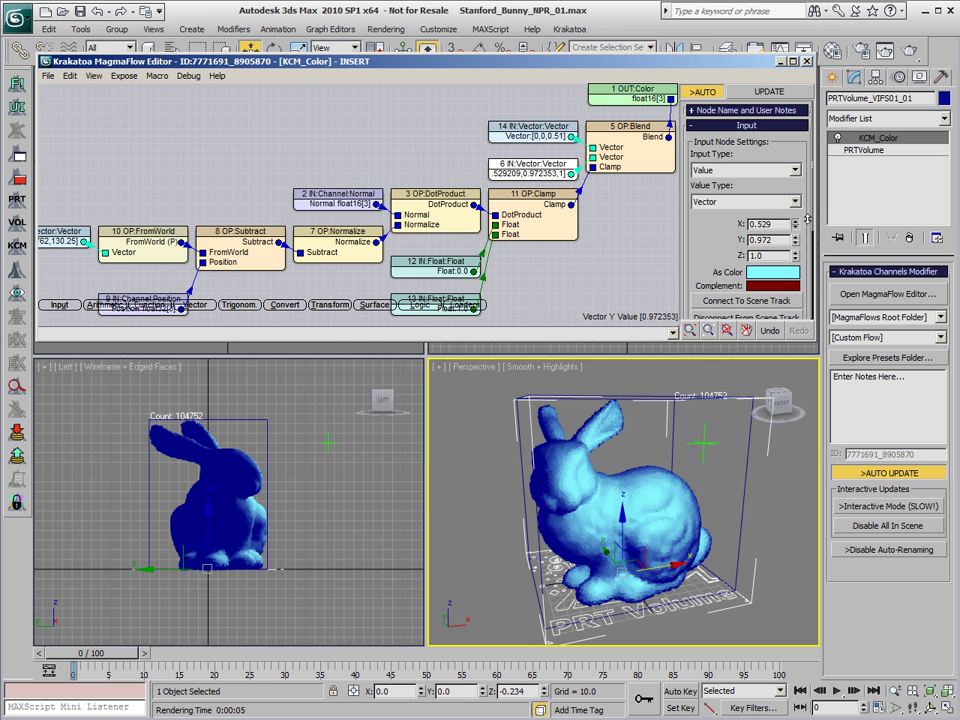
- Move the point helper farther from the bunny, to about Y -185.73, and deselect it
{"action": "left_click", "coordinate": [704, 444]}
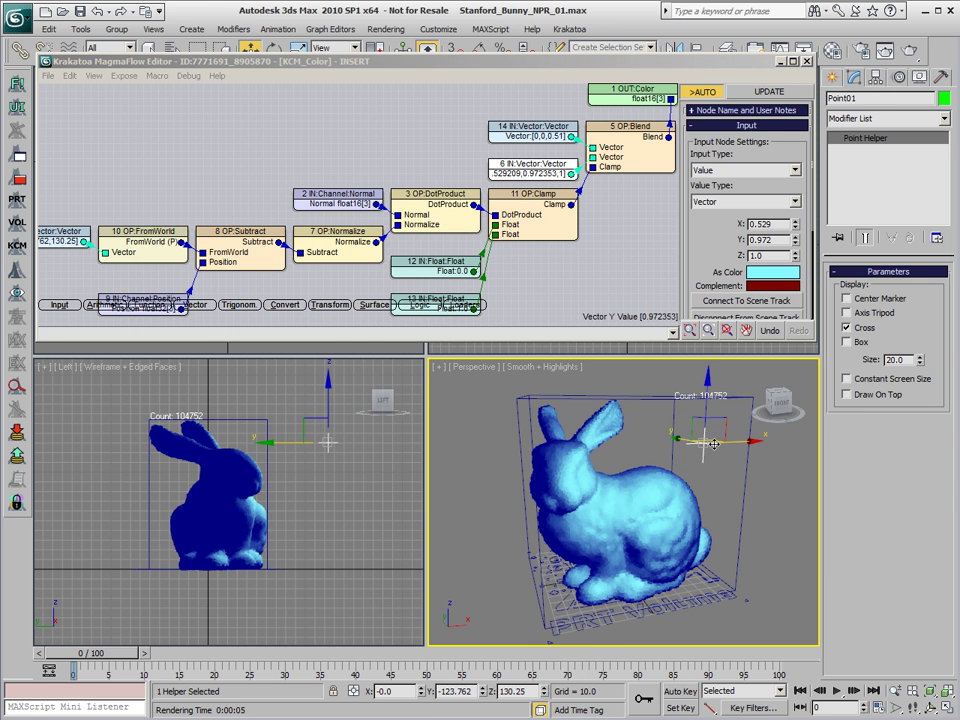
{"action": "mouse_move", "coordinate": [710, 444]}
{"action": "left_mouse_down"}
{"action": "mouse_move", "coordinate": [793, 414]}
{"action": "mouse_move", "coordinate": [679, 486]}
{"action": "mouse_move", "coordinate": [530, 390]}
{"action": "mouse_move", "coordinate": [600, 410]}
{"action": "mouse_move", "coordinate": [580, 345]}
{"action": "left_mouse_up"}
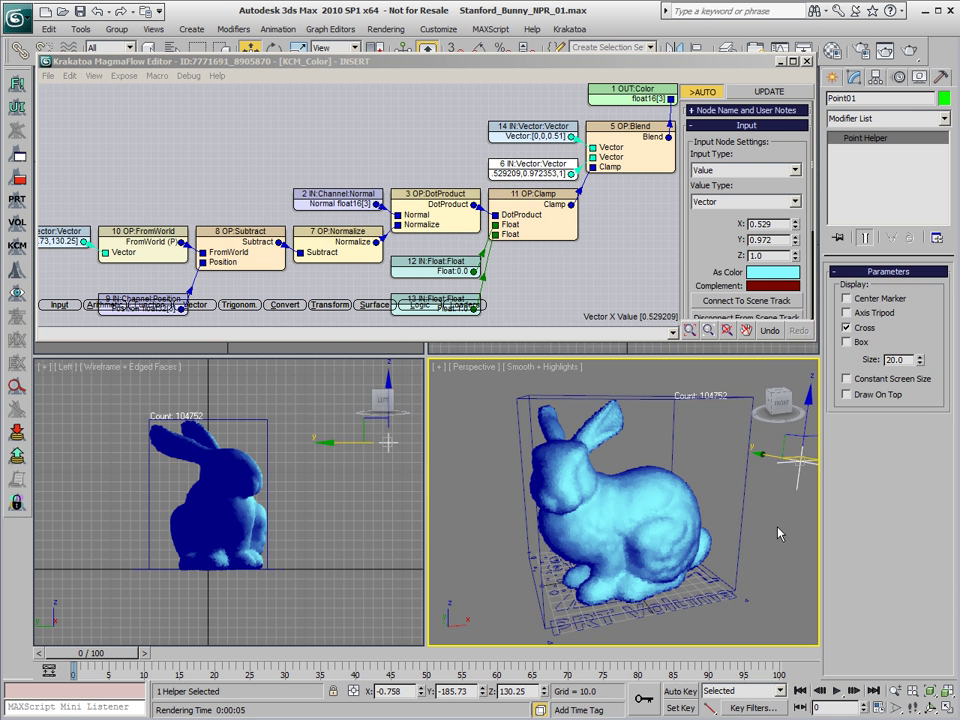
{"action": "left_click", "coordinate": [780, 533]}
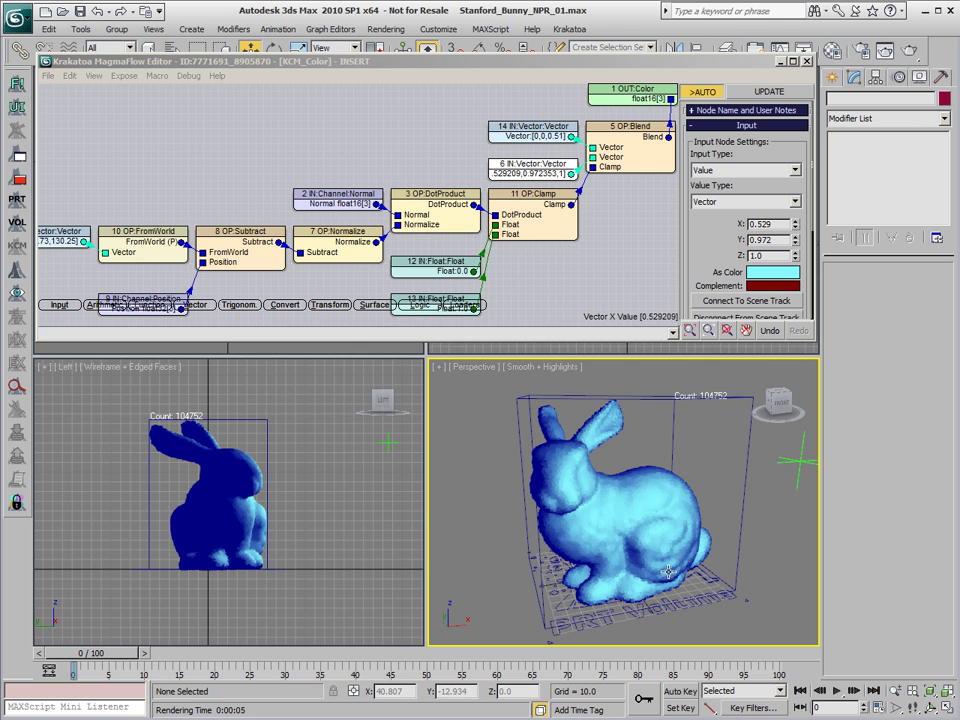
- Change the Blend operator to the ToVector operator from the Conversion category
{"action": "left_click", "coordinate": [637, 157]}
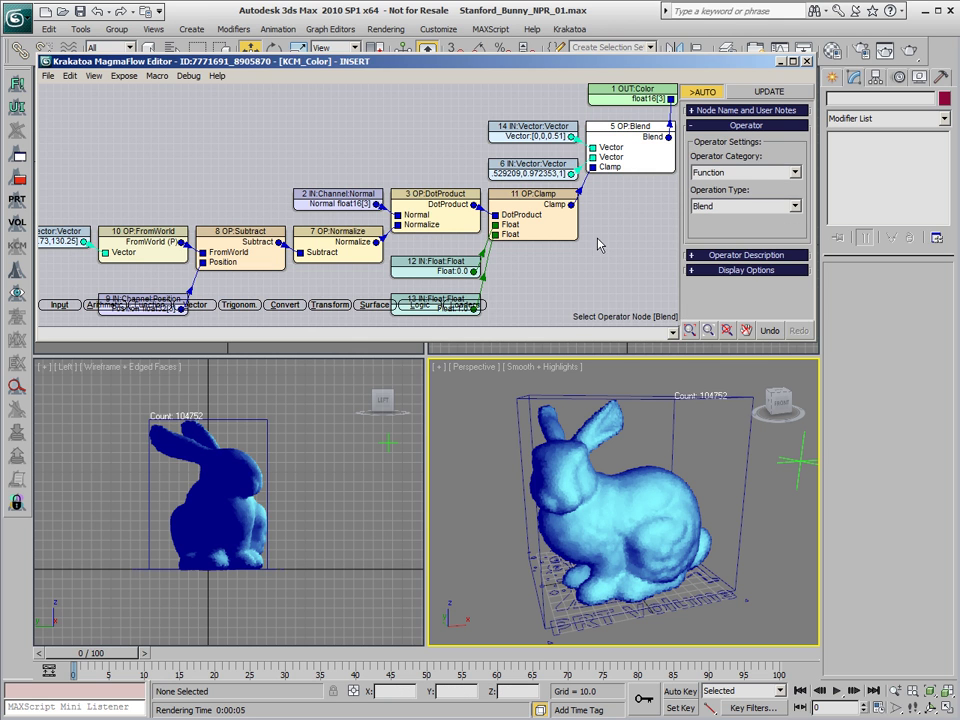
{"action": "left_click", "coordinate": [737, 173]}
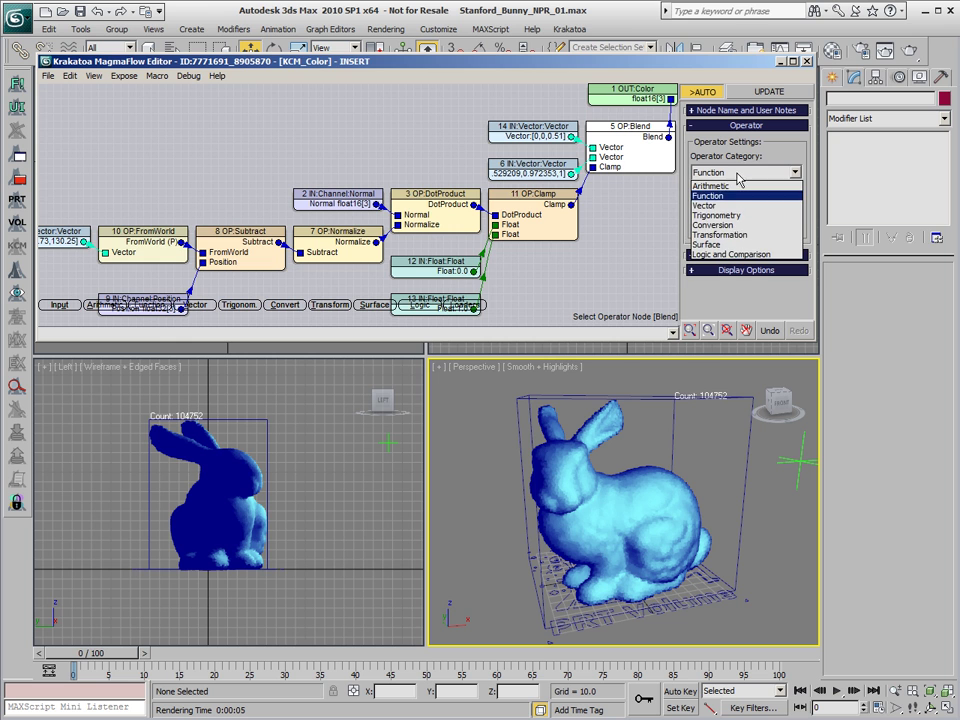
{"action": "left_click", "coordinate": [735, 226]}
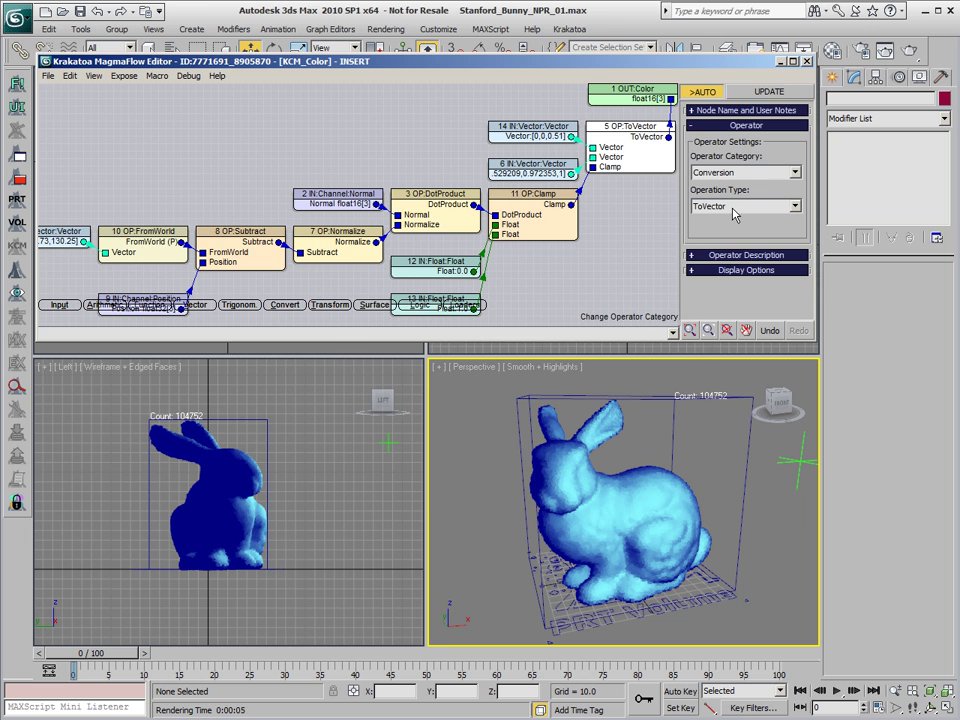
- Delete both color vector inputs and connect the Clamp output to all three inputs of the ToVector operator
{"action": "left_click", "coordinate": [530, 172]}
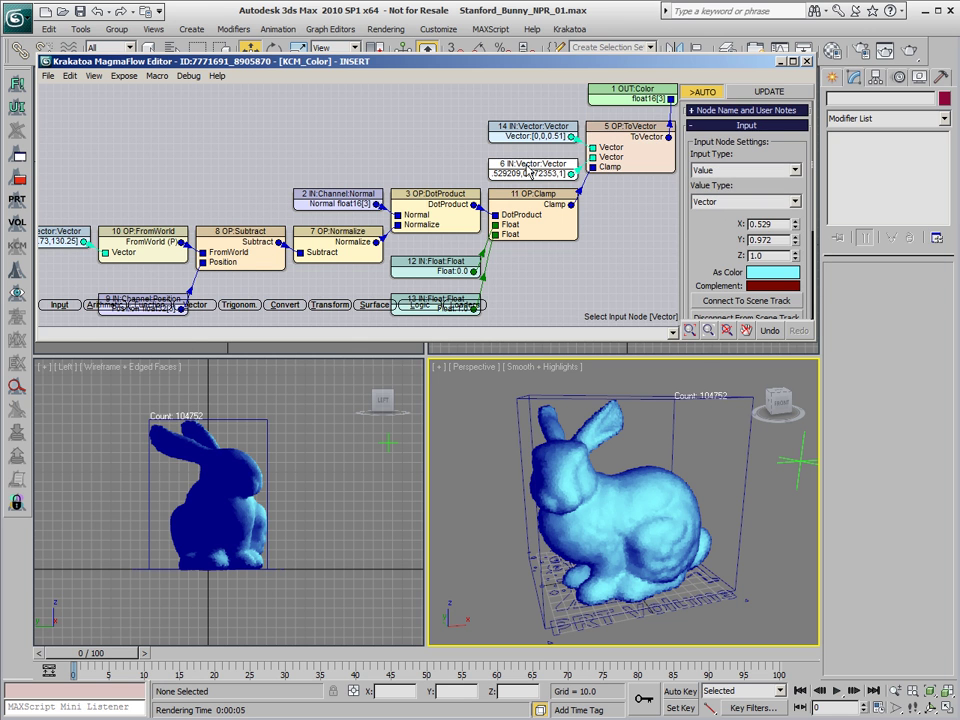
{"action": "key", "text": "Delete"}
{"action": "left_click", "coordinate": [529, 137]}
{"action": "key", "text": "Delete"}
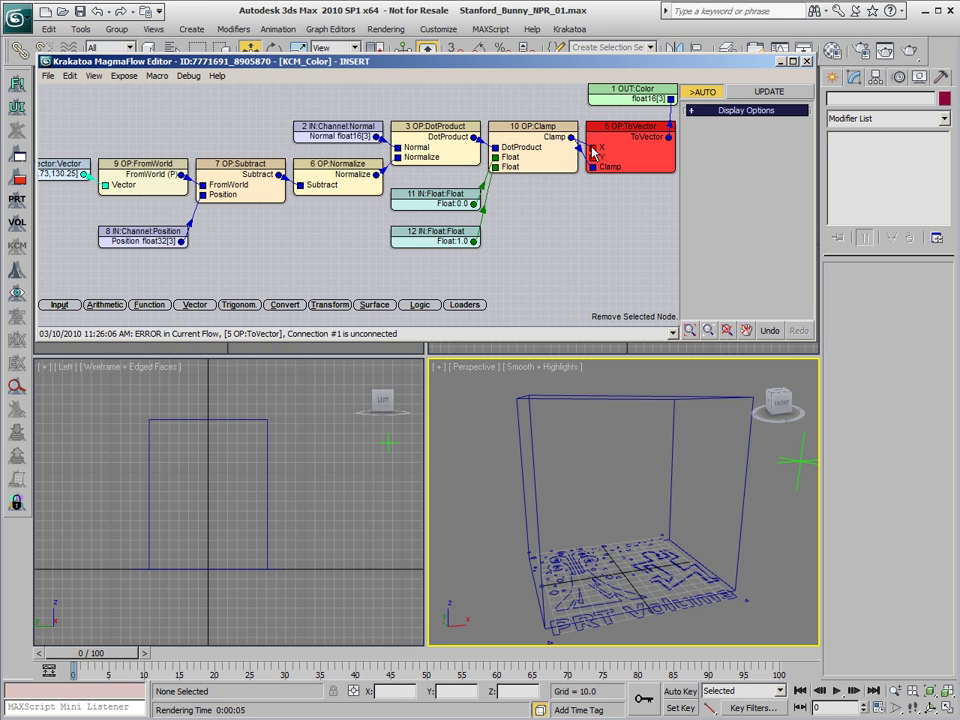
{"action": "left_click_drag", "start_coordinate": [593, 150], "coordinate": [572, 137]}
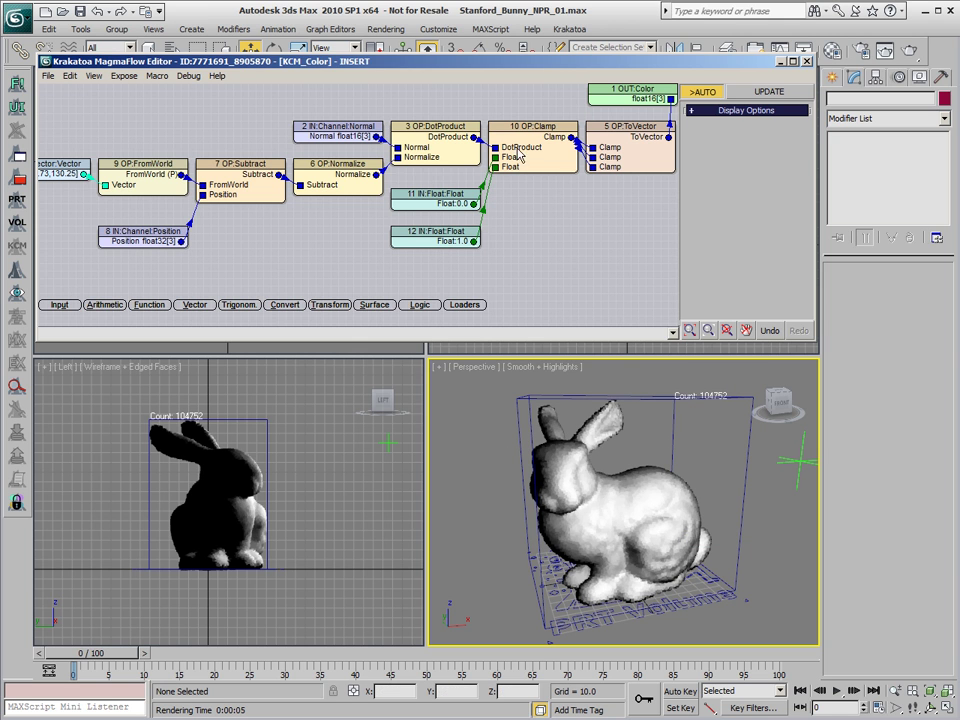
- Change the flow's output channel from Color to TextureCoord
{"action": "left_click", "coordinate": [560, 166]}
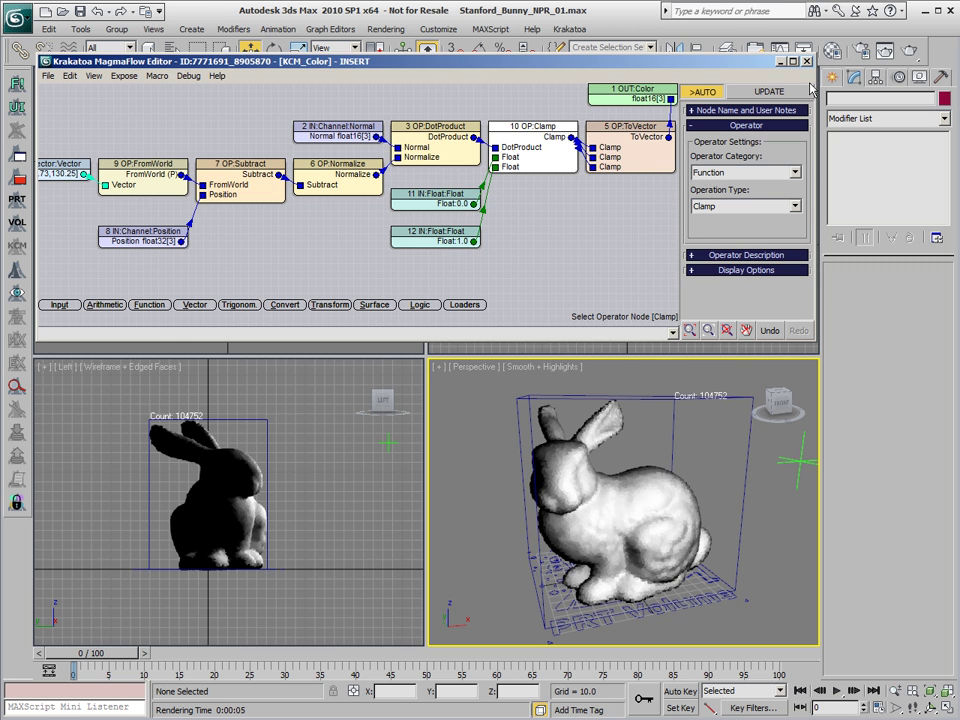
{"action": "left_click", "coordinate": [630, 92]}
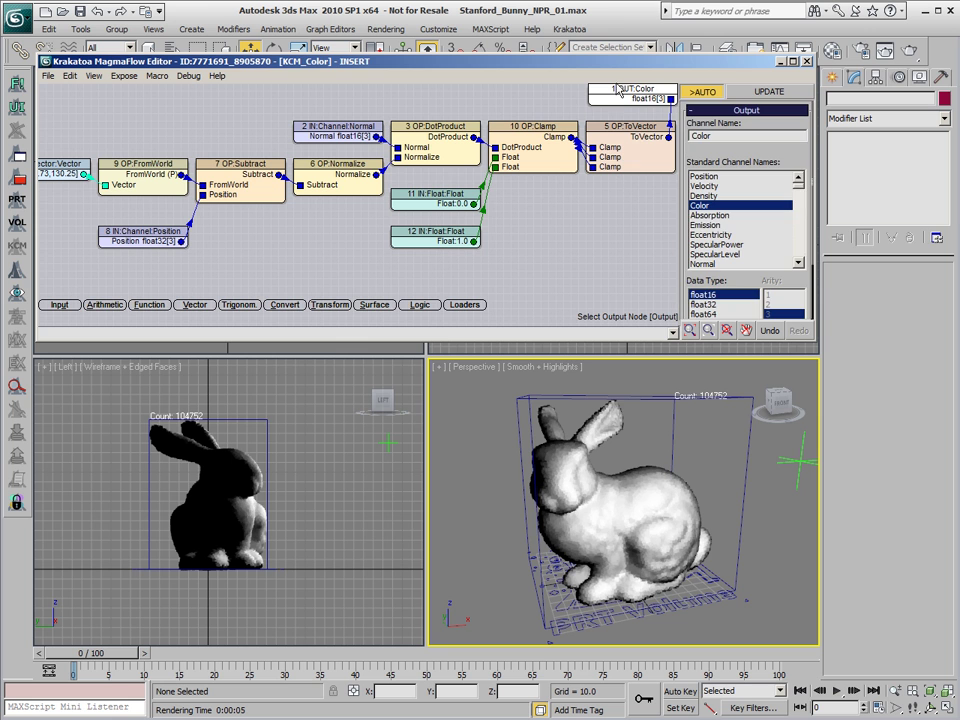
{"action": "scroll", "coordinate": [793, 217], "scroll_direction": "down", "scroll_amount": 3}
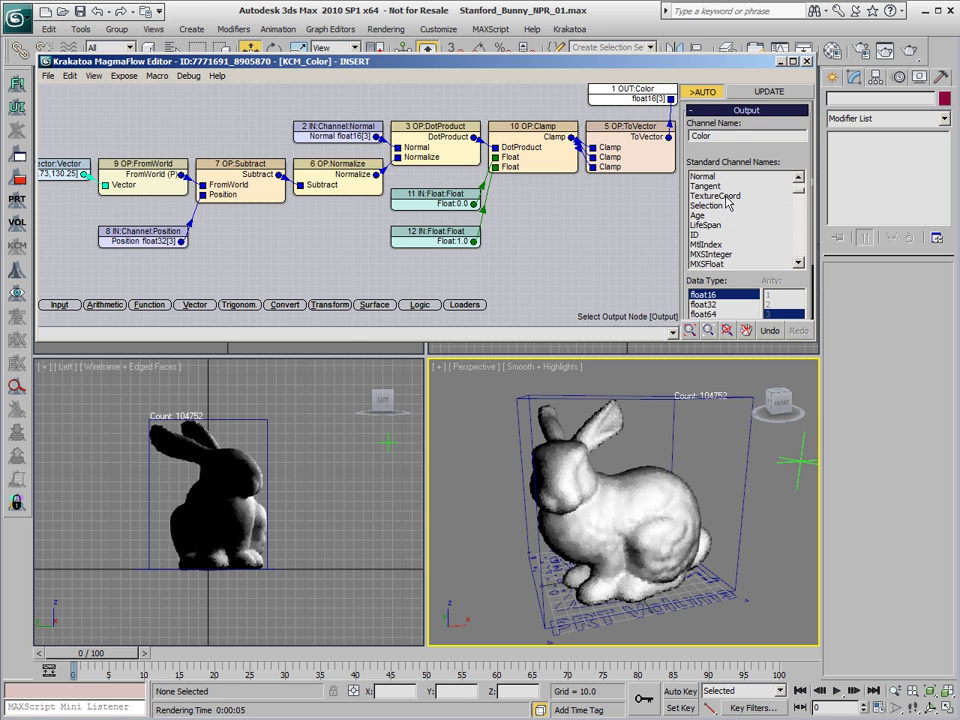
{"action": "left_click", "coordinate": [780, 197]}
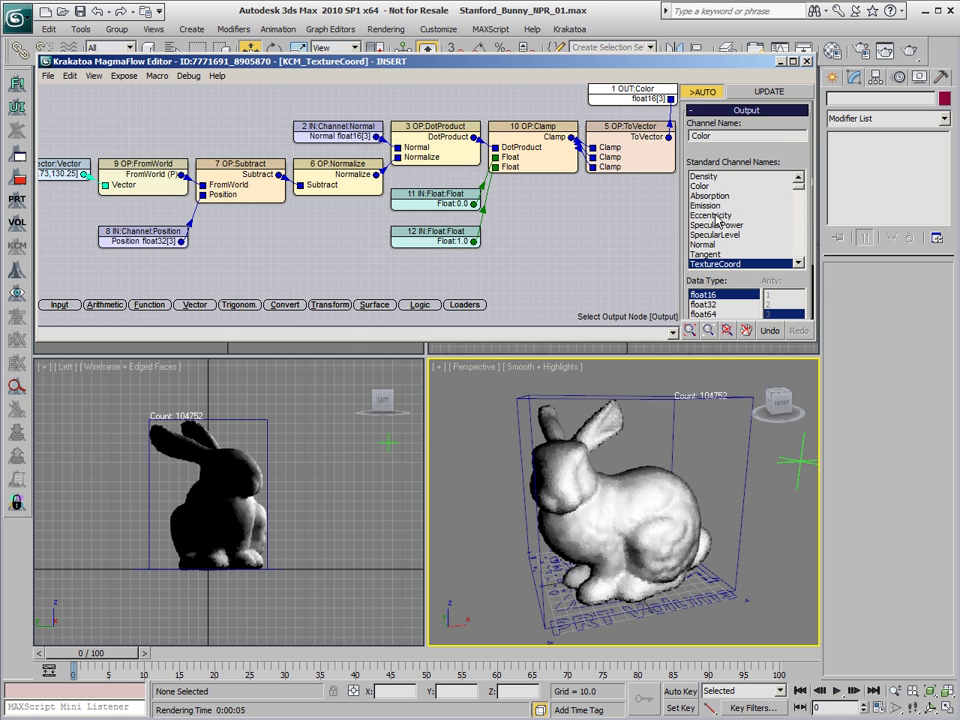
- Assign the 01 - Default material to the bunny's PRT Volume and add a Gradient Ramp map to its diffuse color
{"action": "left_click", "coordinate": [833, 52]}
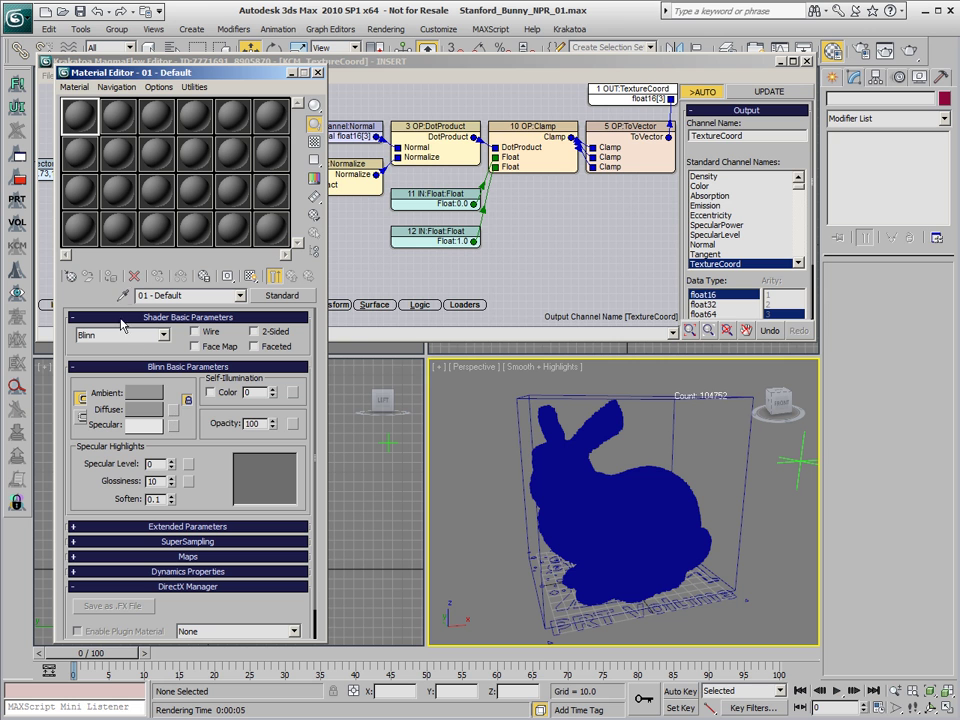
{"action": "left_click", "coordinate": [568, 499]}
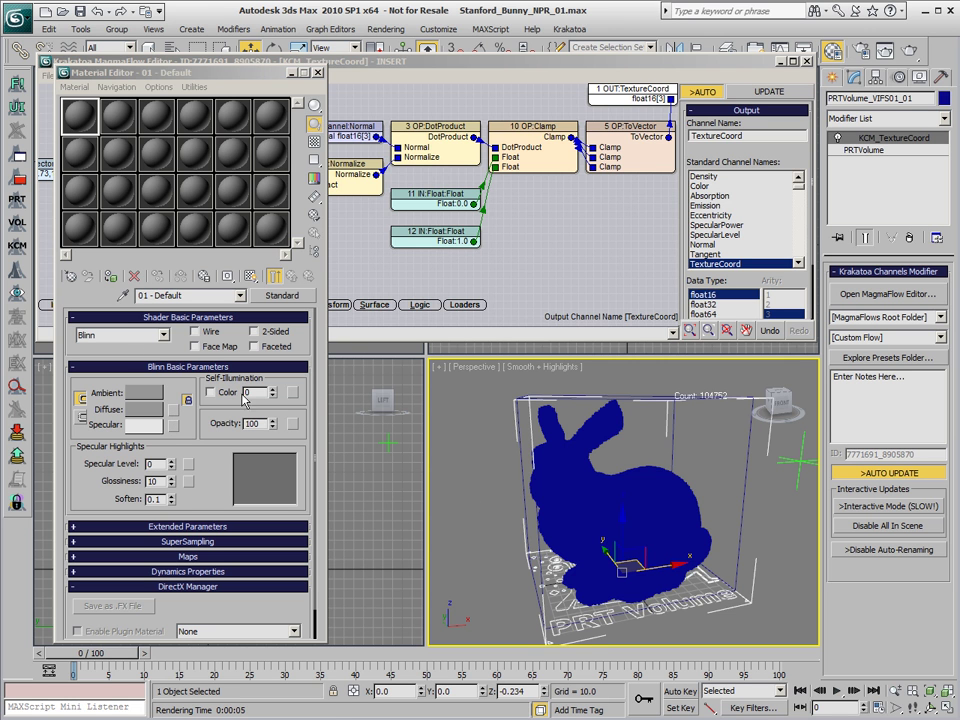
{"action": "left_click", "coordinate": [115, 282]}
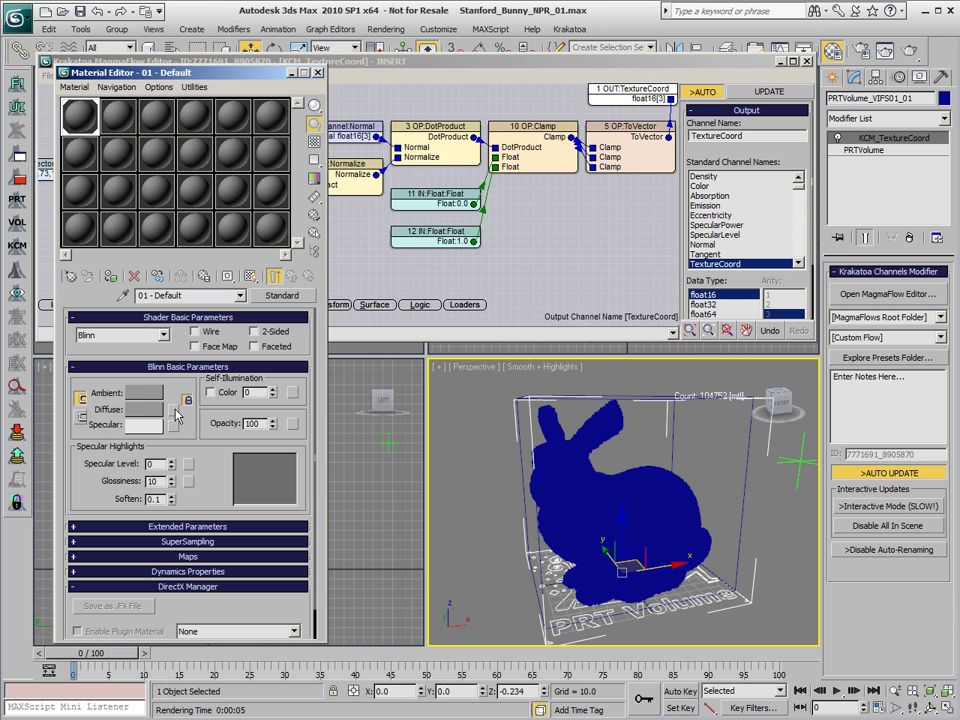
{"action": "left_click", "coordinate": [175, 410]}
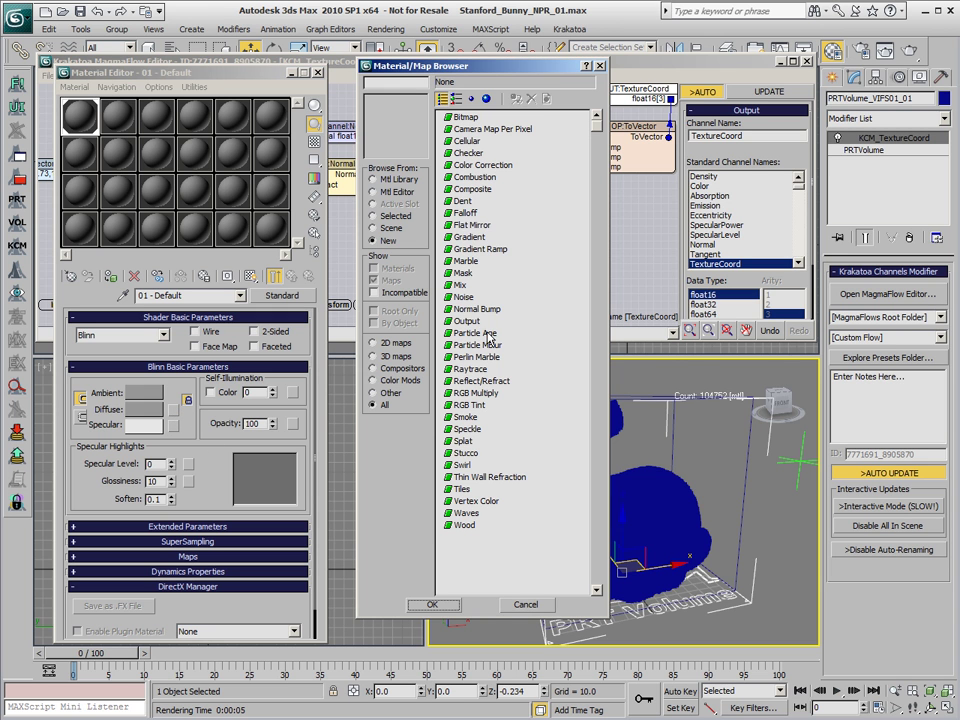
{"action": "double_click", "coordinate": [465, 297]}
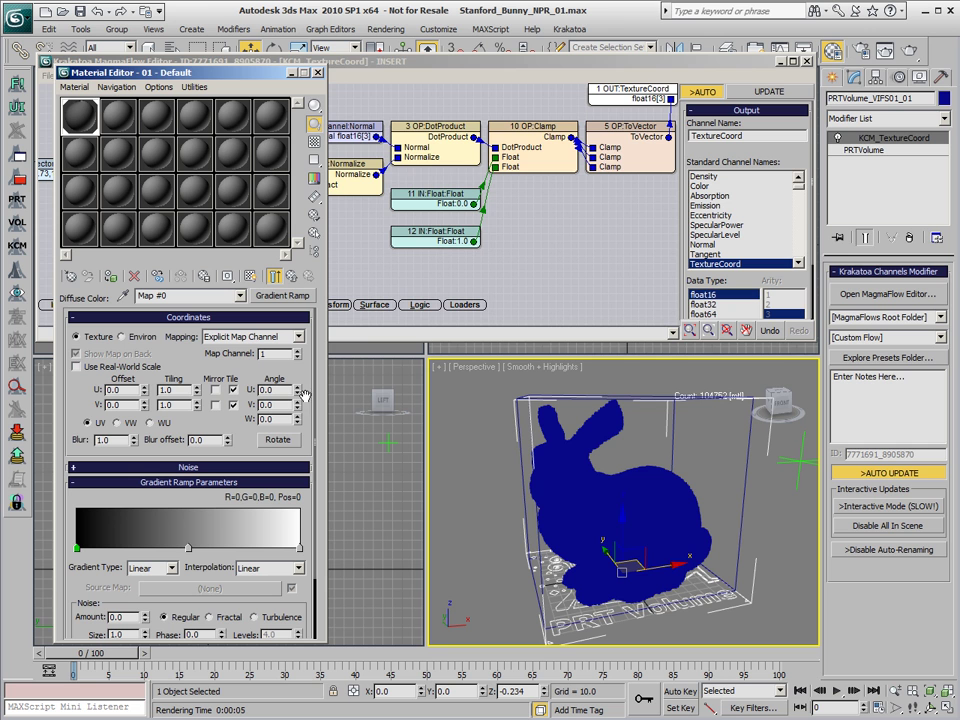
- Set the gradient ramp's middle flag to RGB 127, 127, 187 and refresh the particles in the viewport
{"action": "double_click", "coordinate": [187, 549]}
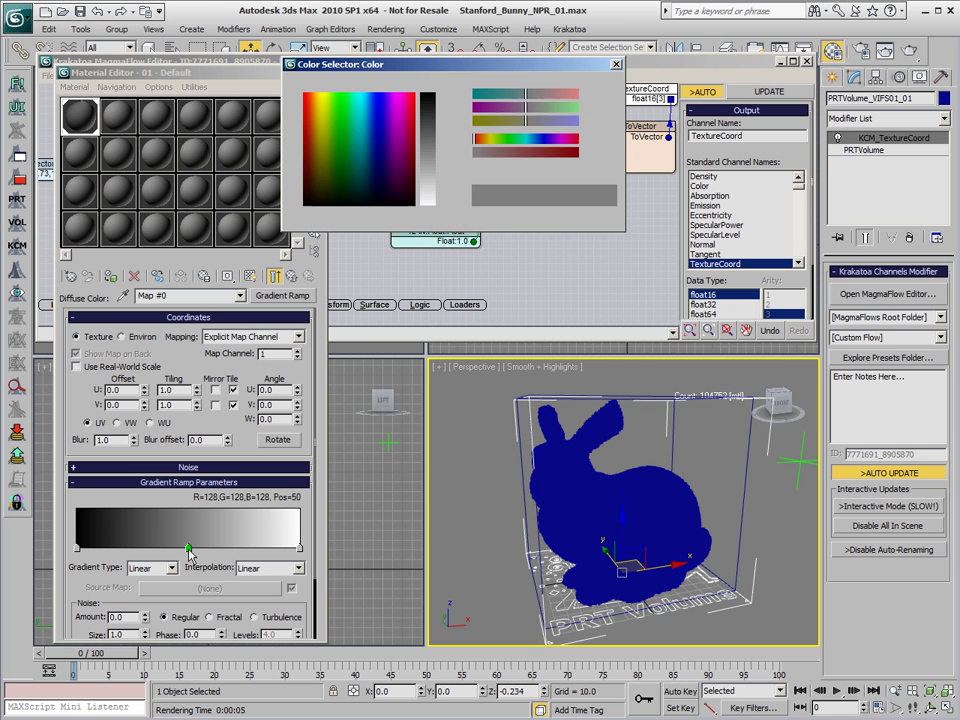
{"action": "left_click", "coordinate": [377, 150]}
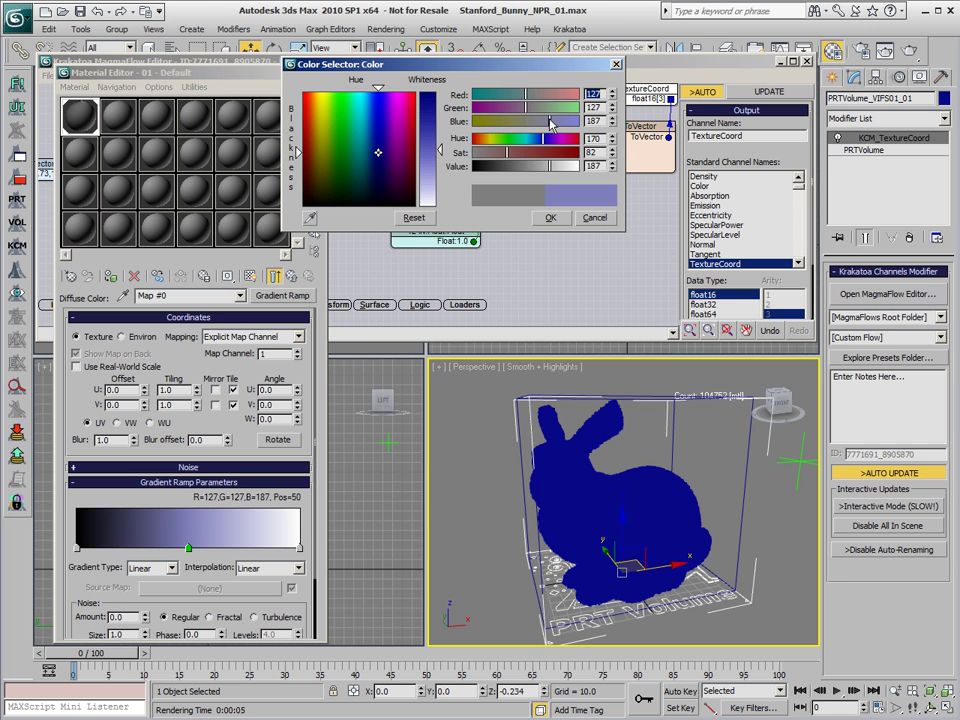
{"action": "left_click", "coordinate": [550, 217]}
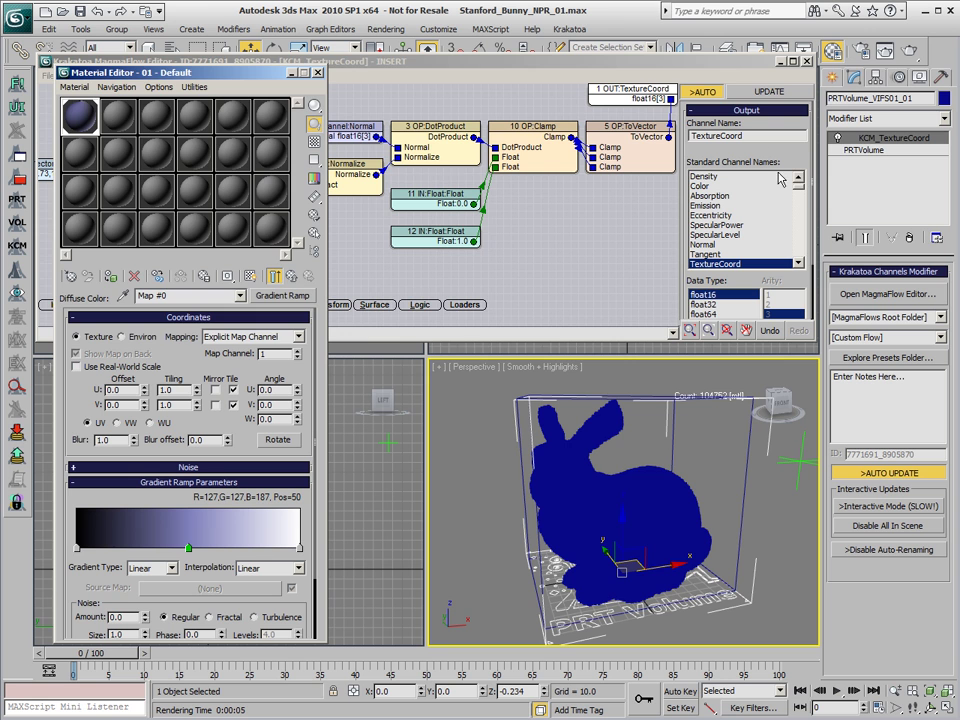
{"action": "left_click", "coordinate": [577, 73]}
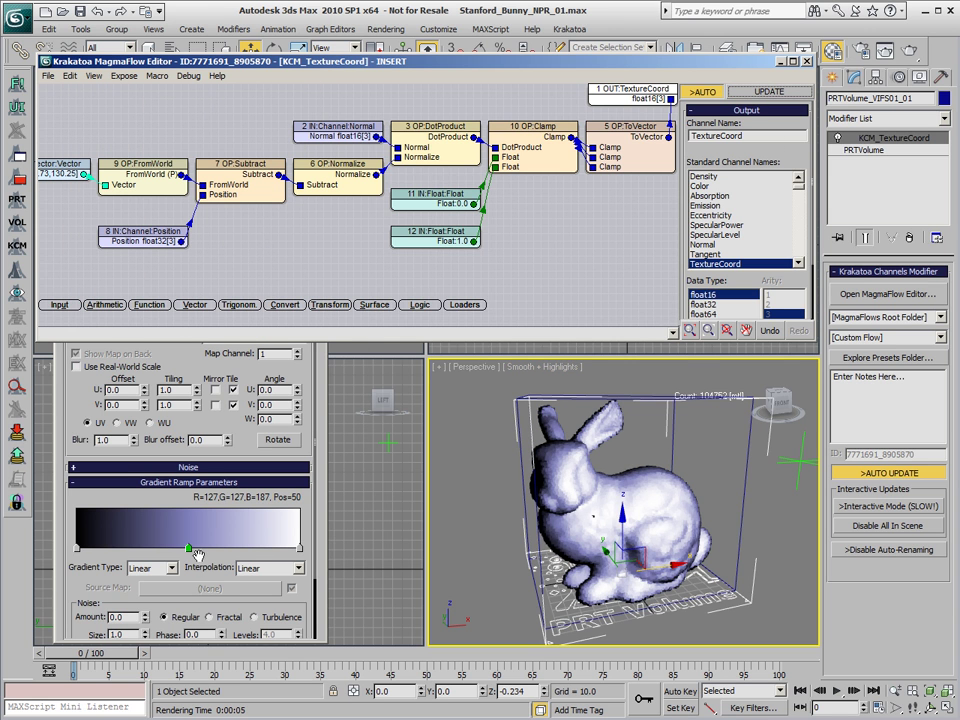
- Place ramp flags at positions 29 and 77, color the one at 77 RGB 131, 181, 189, and refresh the particles
{"action": "left_click_drag", "start_coordinate": [190, 549], "coordinate": [142, 549]}
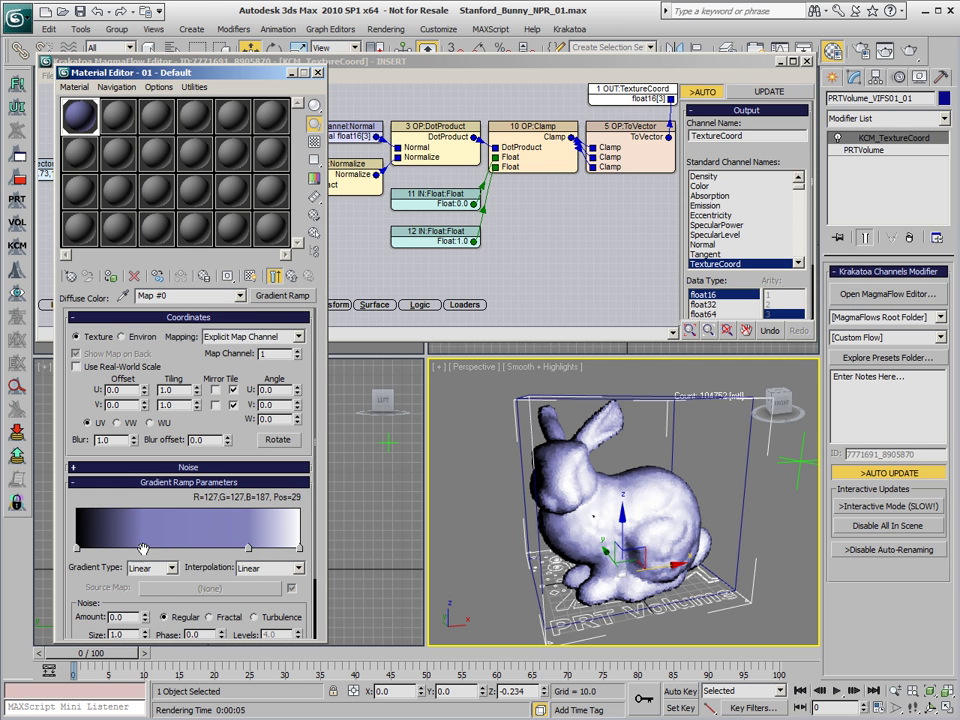
{"action": "double_click", "coordinate": [248, 549]}
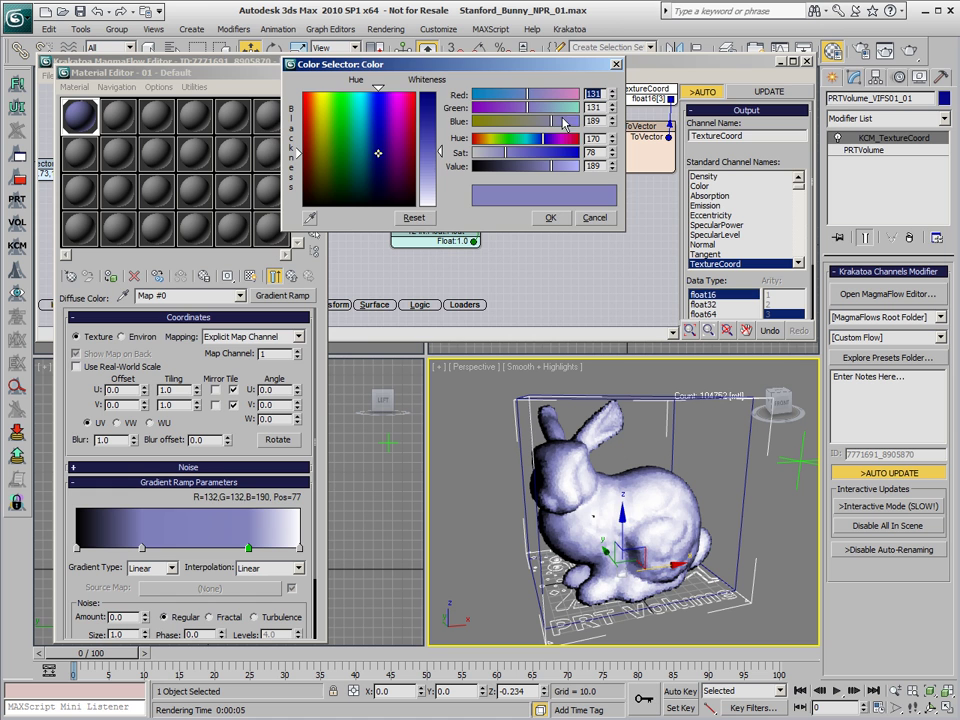
{"action": "left_click", "coordinate": [548, 107]}
{"action": "left_click", "coordinate": [543, 219]}
{"action": "left_click", "coordinate": [762, 96]}
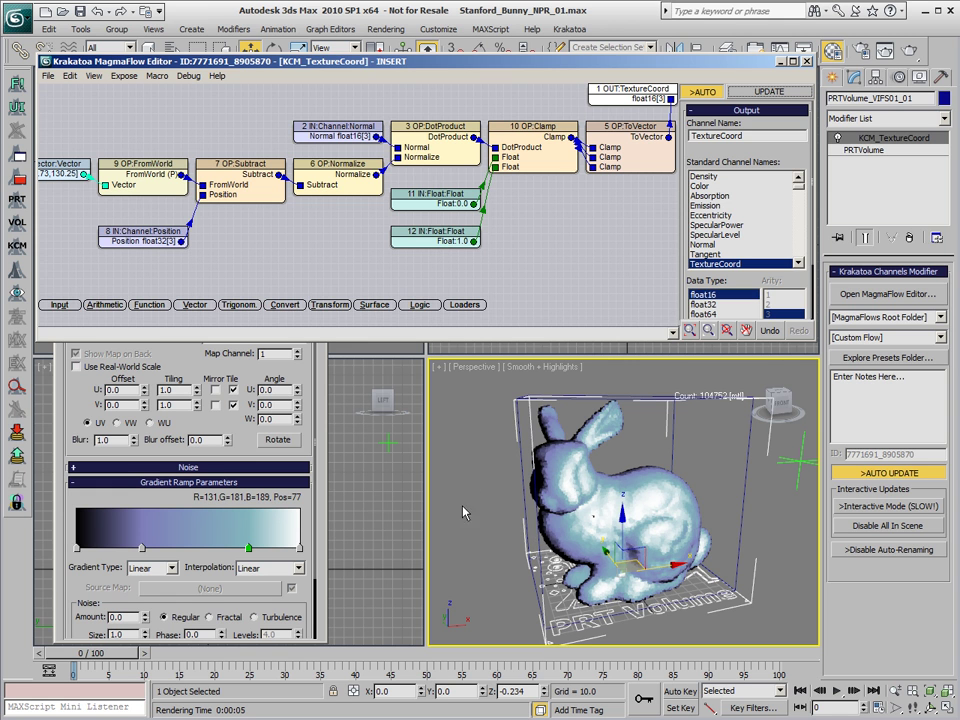
- Move the blue-green ramp flag to position 70 and set the ramp's interpolation to Solid
{"action": "left_click_drag", "start_coordinate": [250, 554], "coordinate": [236, 556]}
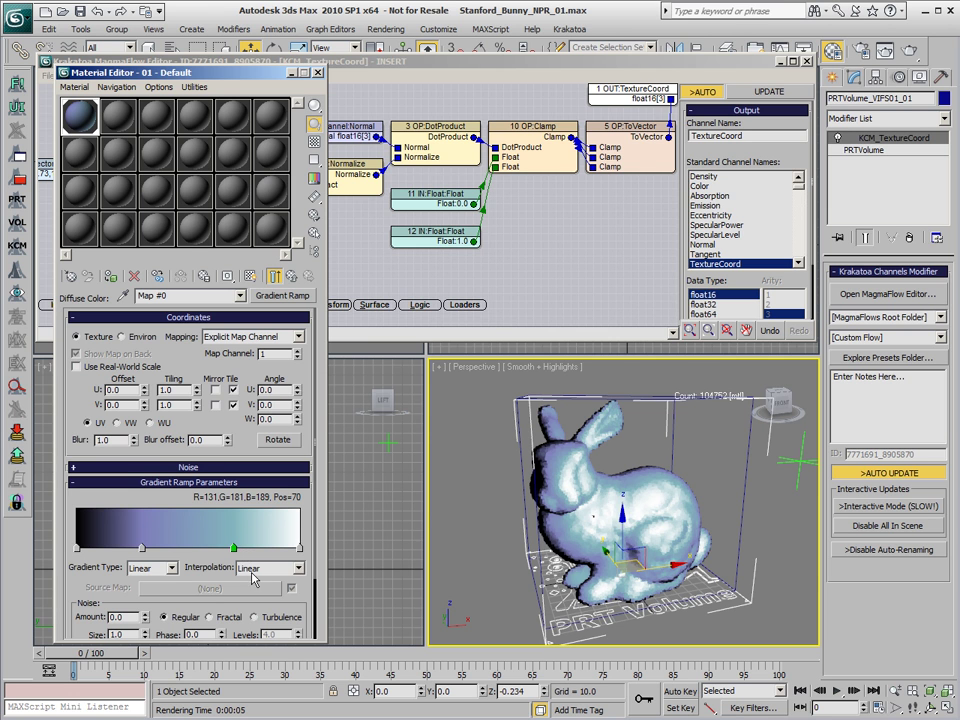
{"action": "left_click", "coordinate": [253, 577]}
{"action": "left_click", "coordinate": [262, 631]}
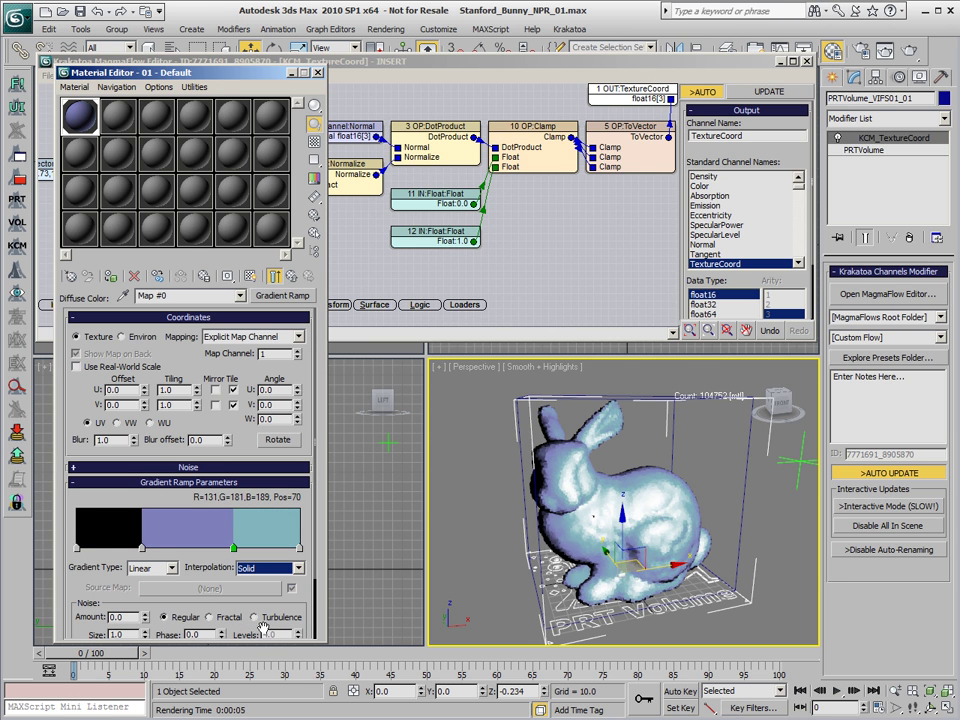
- Add a ramp flag at position 52 and shift the flag at position 29 closer to the ramp's start
{"action": "left_click", "coordinate": [191, 548]}
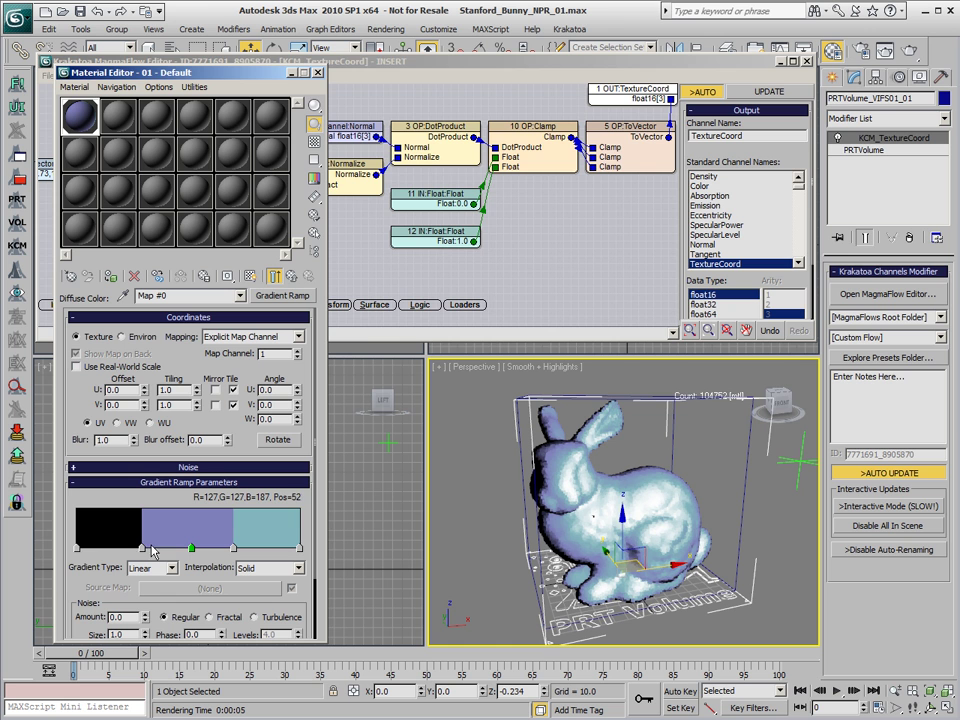
{"action": "left_click_drag", "start_coordinate": [142, 548], "coordinate": [93, 556]}
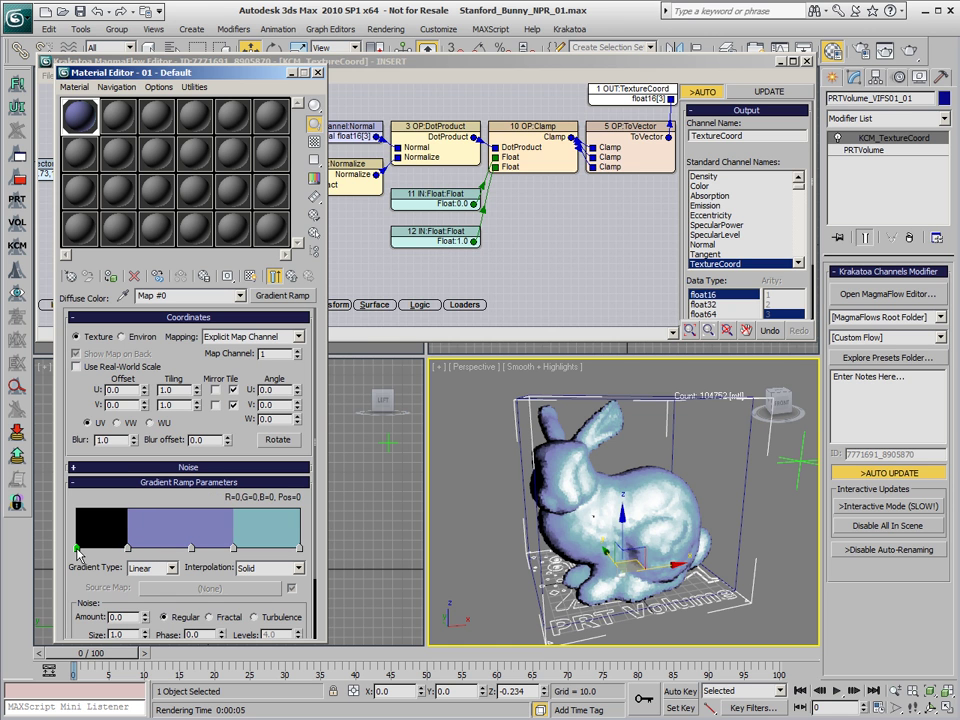
- Color the gradient ramp's first flag RGB 0, 0, 75 and the flag at position 23 RGB 75, 75, 170
{"action": "double_click", "coordinate": [77, 548]}
{"action": "left_click_drag", "start_coordinate": [525, 124], "coordinate": [505, 124]}
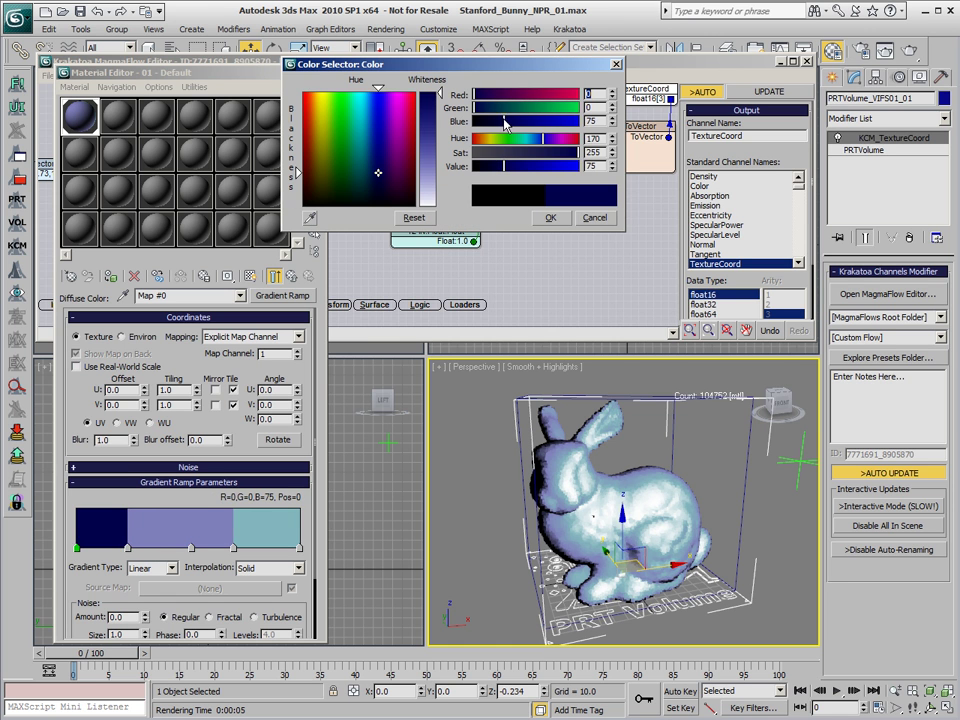
{"action": "left_click", "coordinate": [548, 218]}
{"action": "double_click", "coordinate": [128, 548]}
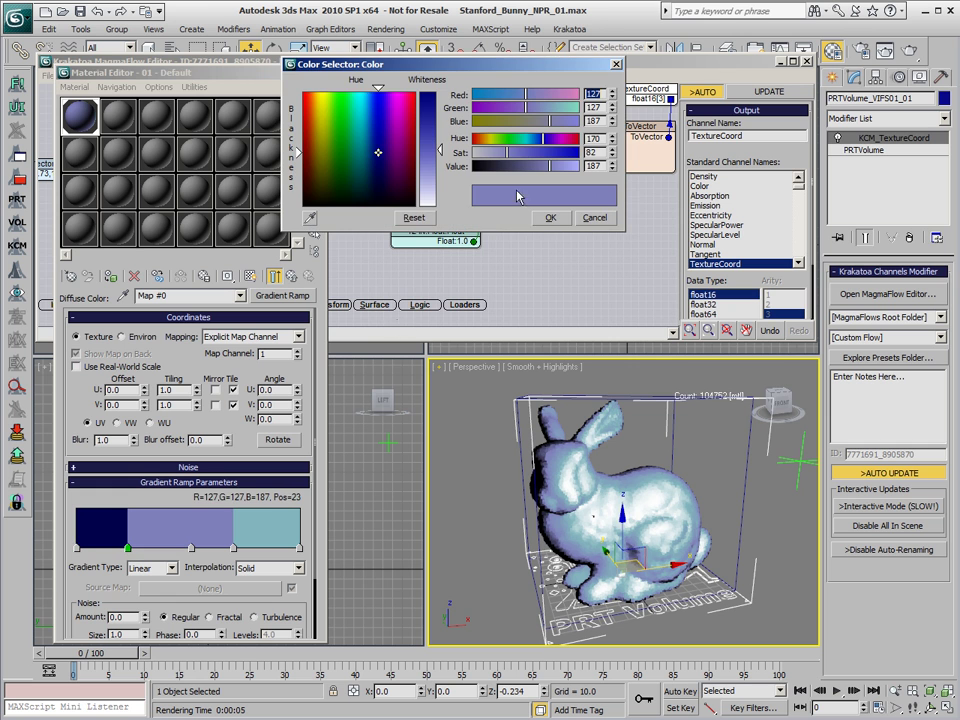
{"action": "left_click_drag", "start_coordinate": [518, 154], "coordinate": [541, 168]}
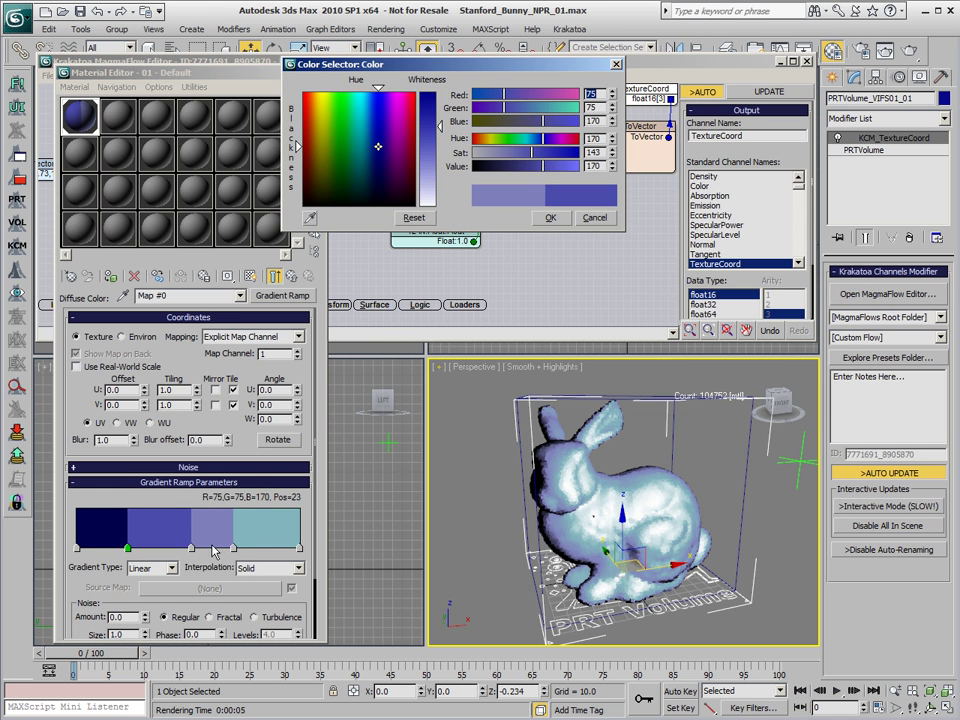
- Move the ramp's two upper inner flags to positions 48 and 75 and color the one at 48 RGB 157, 157, 231
{"action": "left_click_drag", "start_coordinate": [191, 548], "coordinate": [245, 550]}
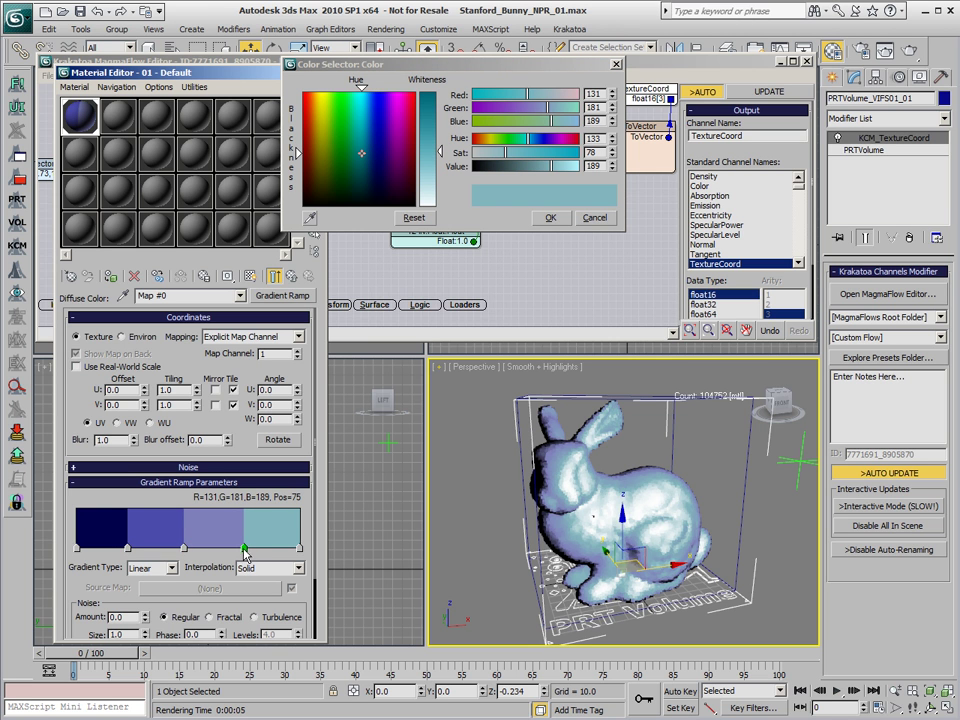
{"action": "left_click", "coordinate": [184, 549]}
{"action": "left_click_drag", "start_coordinate": [553, 168], "coordinate": [568, 170]}
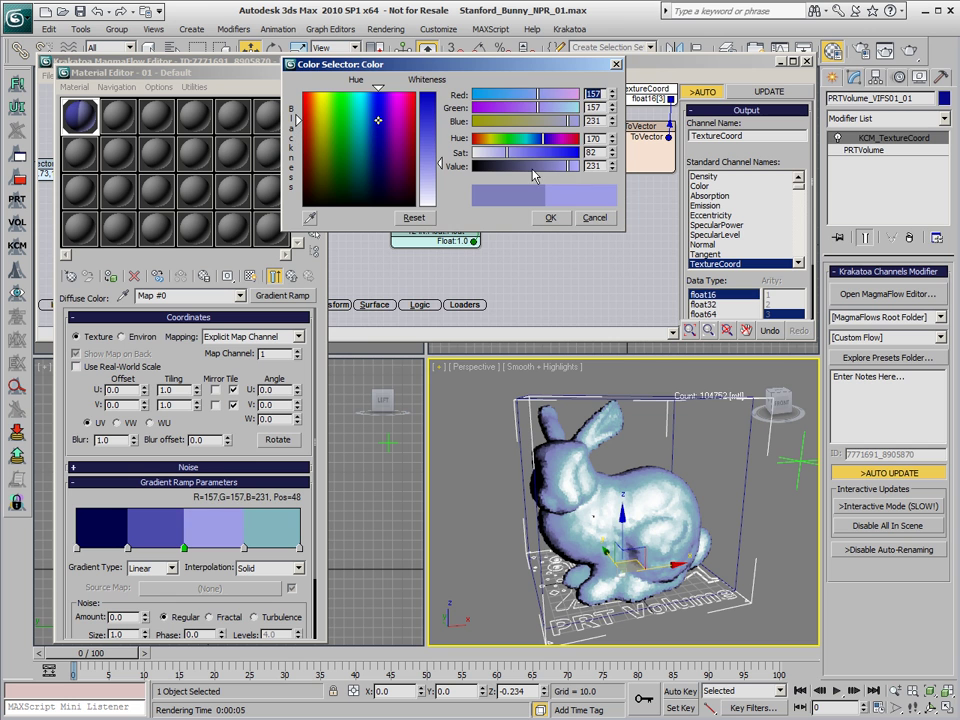
{"action": "left_click", "coordinate": [550, 217]}
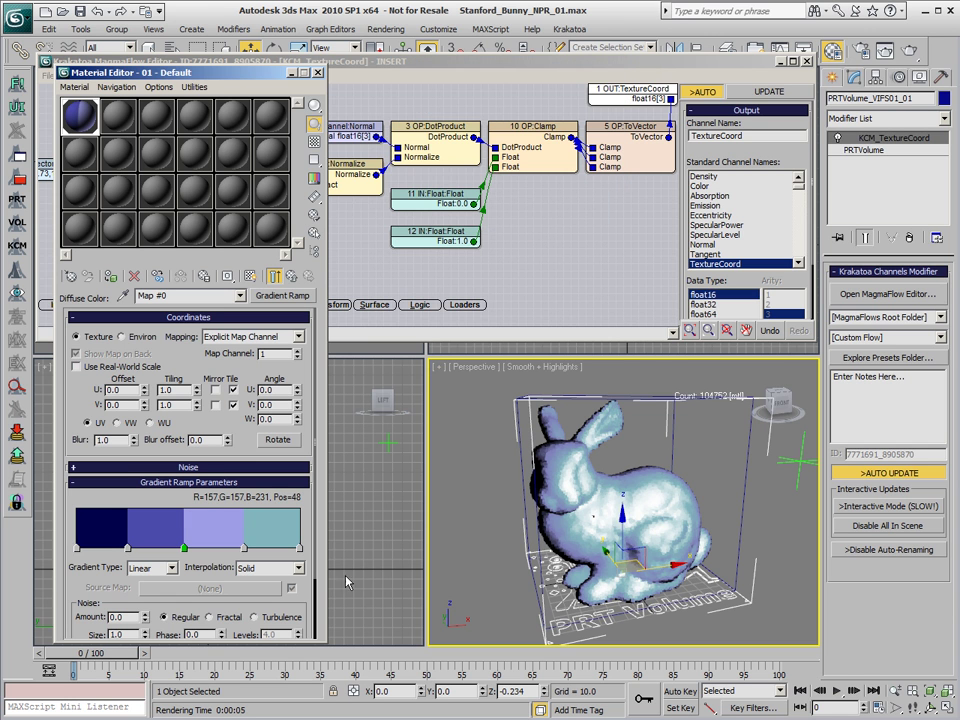
- Color the ramp flag at position 75 RGB 217, 243, 247 and refresh the particles in the viewport
{"action": "double_click", "coordinate": [242, 548]}
{"action": "left_click_drag", "start_coordinate": [558, 168], "coordinate": [576, 167]}
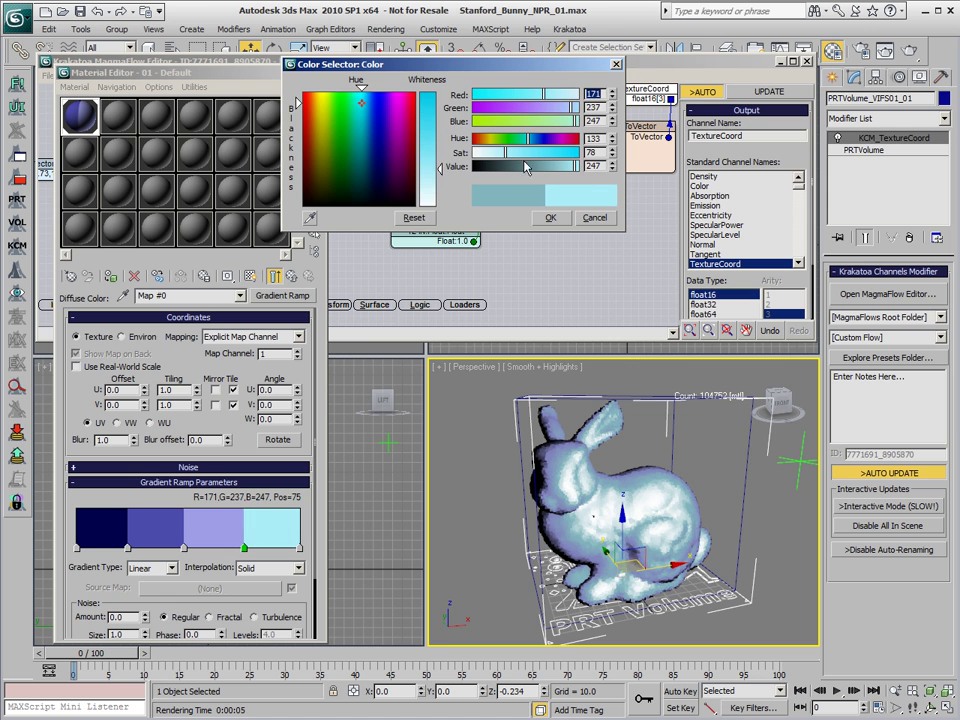
{"action": "left_click_drag", "start_coordinate": [500, 153], "coordinate": [487, 152]}
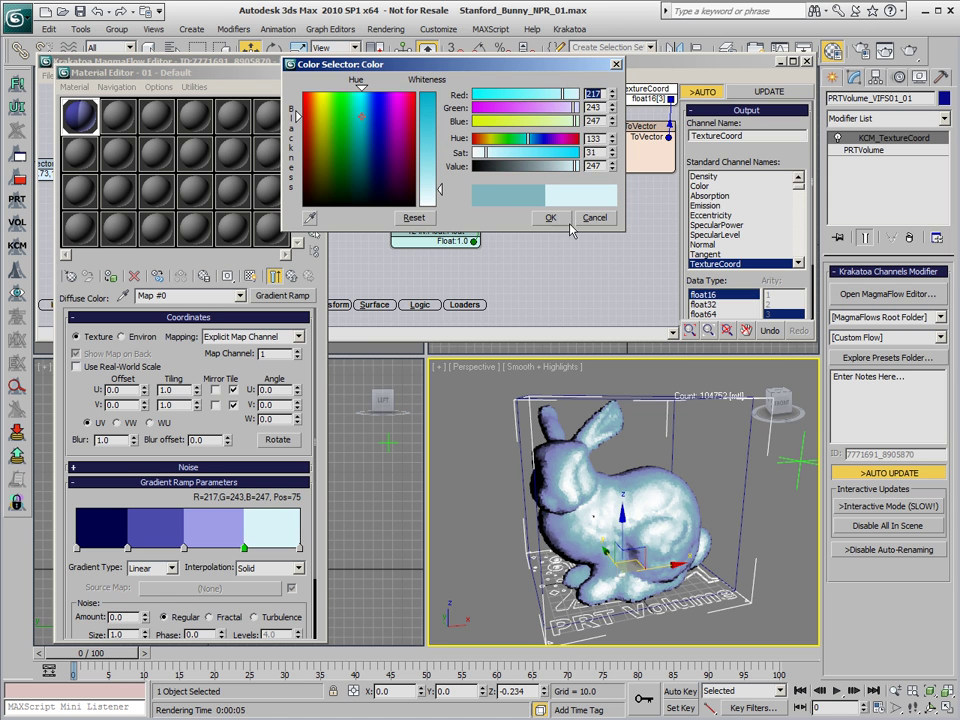
{"action": "left_click", "coordinate": [550, 217]}
{"action": "left_click", "coordinate": [741, 97]}
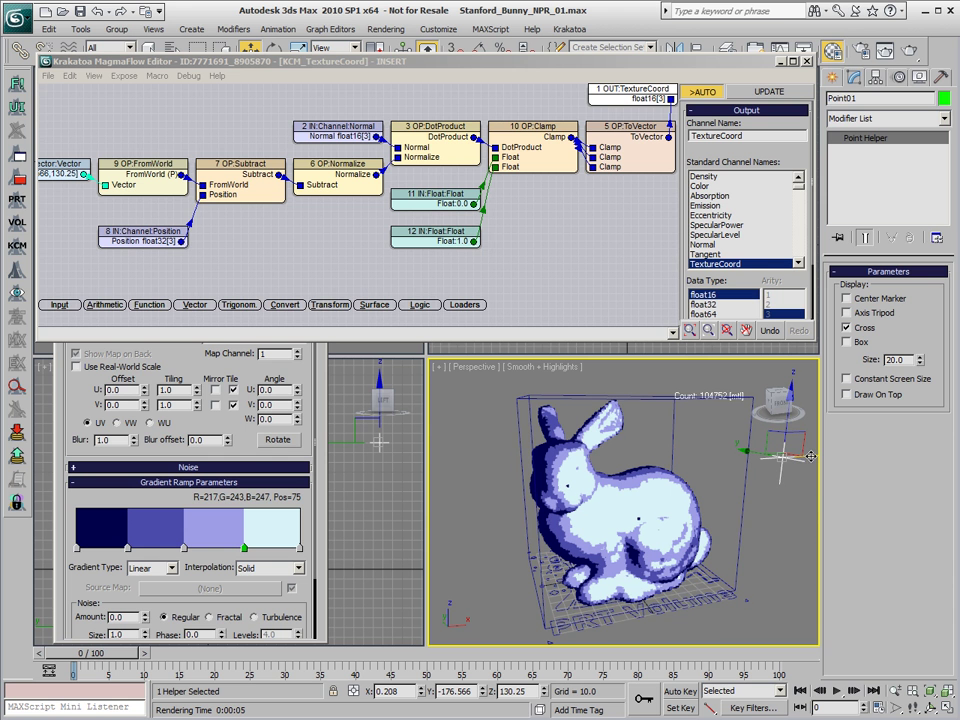
- Switch the production renderer to Krakatoa with default settings and render the Perspective view
{"action": "left_click", "coordinate": [16, 106]}
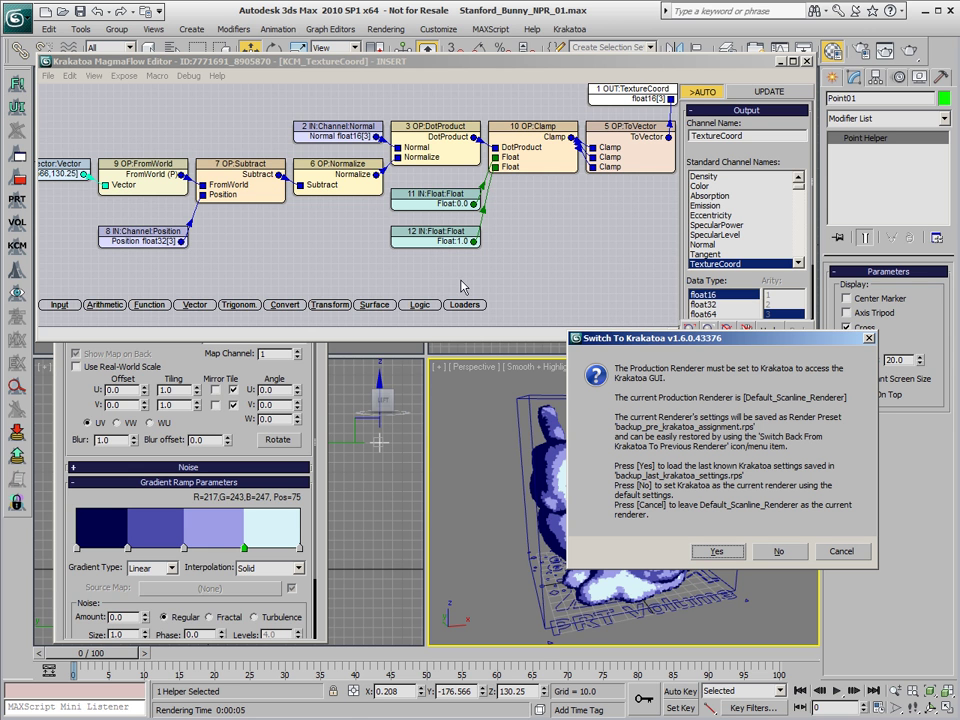
{"action": "left_click", "coordinate": [779, 551]}
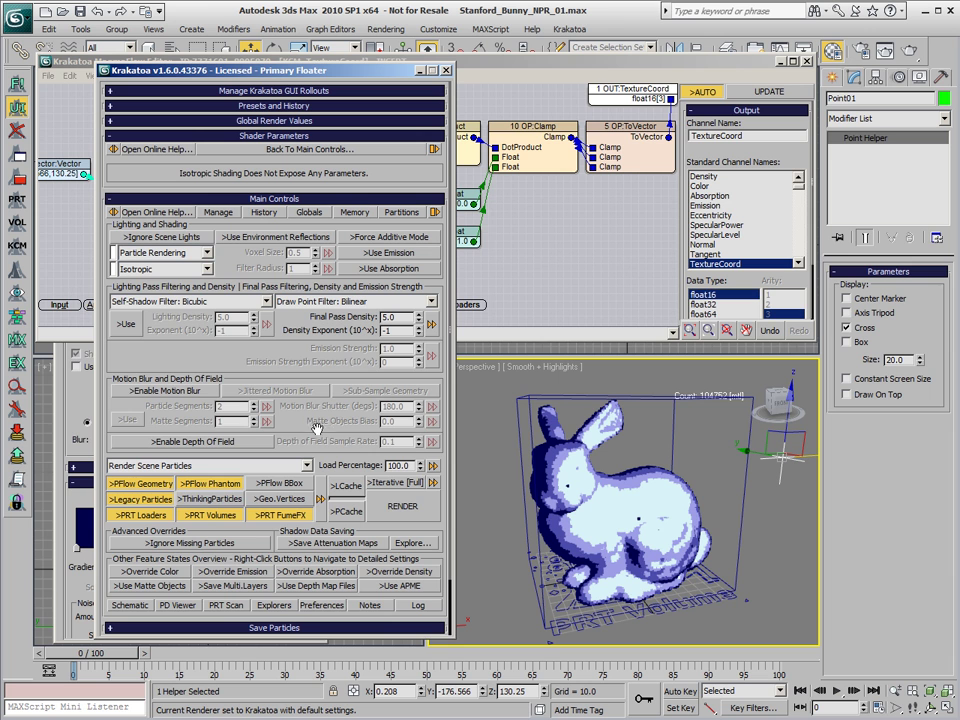
{"action": "left_click", "coordinate": [395, 510]}
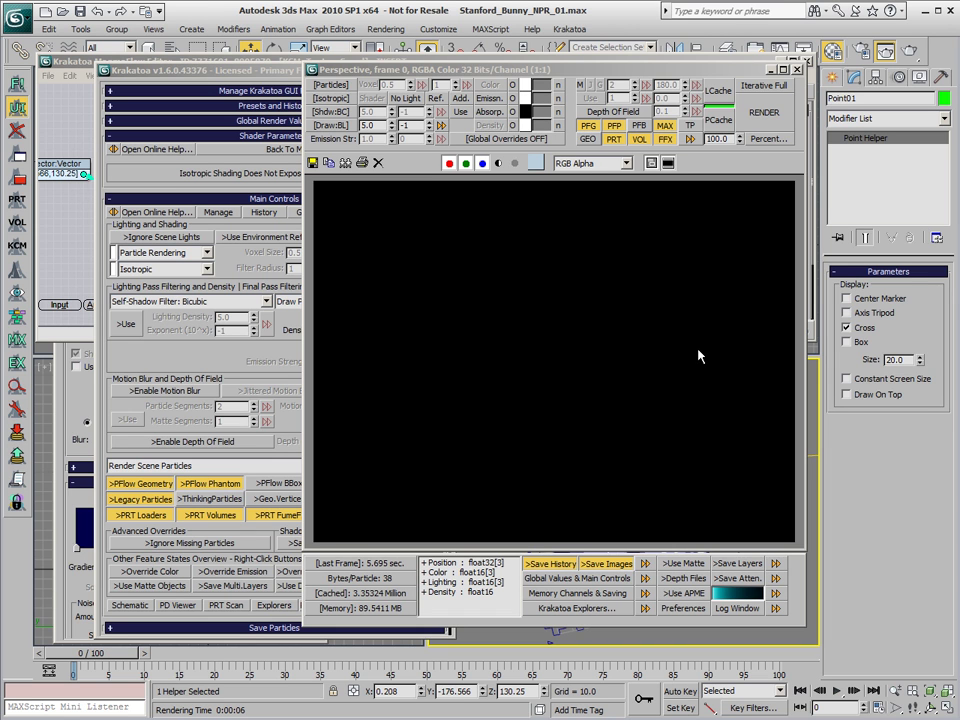
- Check the render's alpha channel, enable emission for the Krakatoa rendering, and close the frame window
{"action": "left_click", "coordinate": [498, 163]}
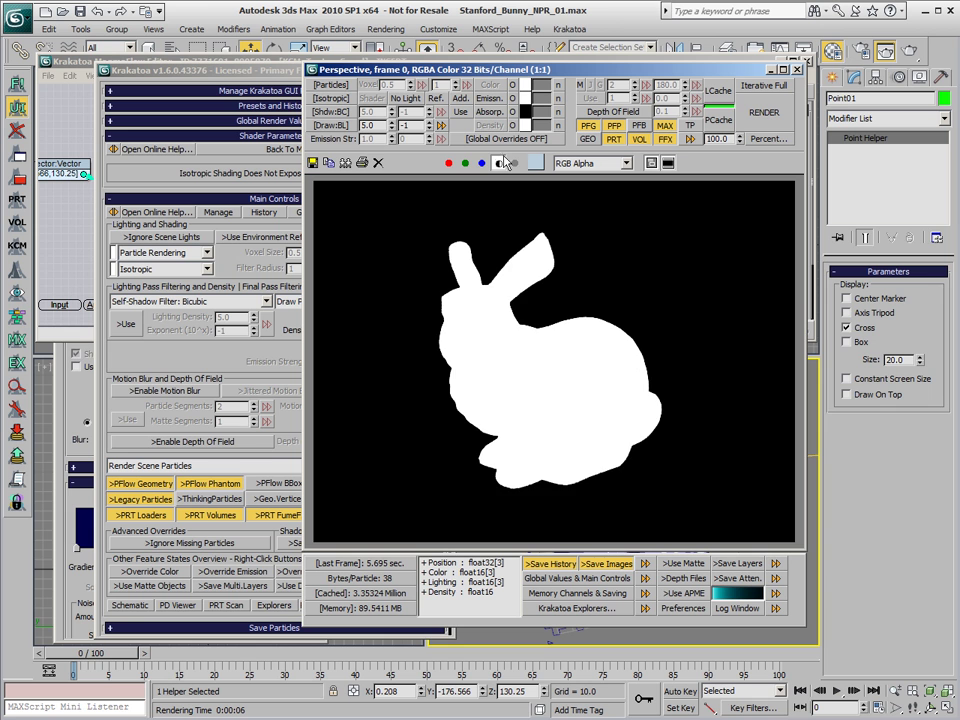
{"action": "left_click", "coordinate": [497, 161]}
{"action": "left_click", "coordinate": [497, 99]}
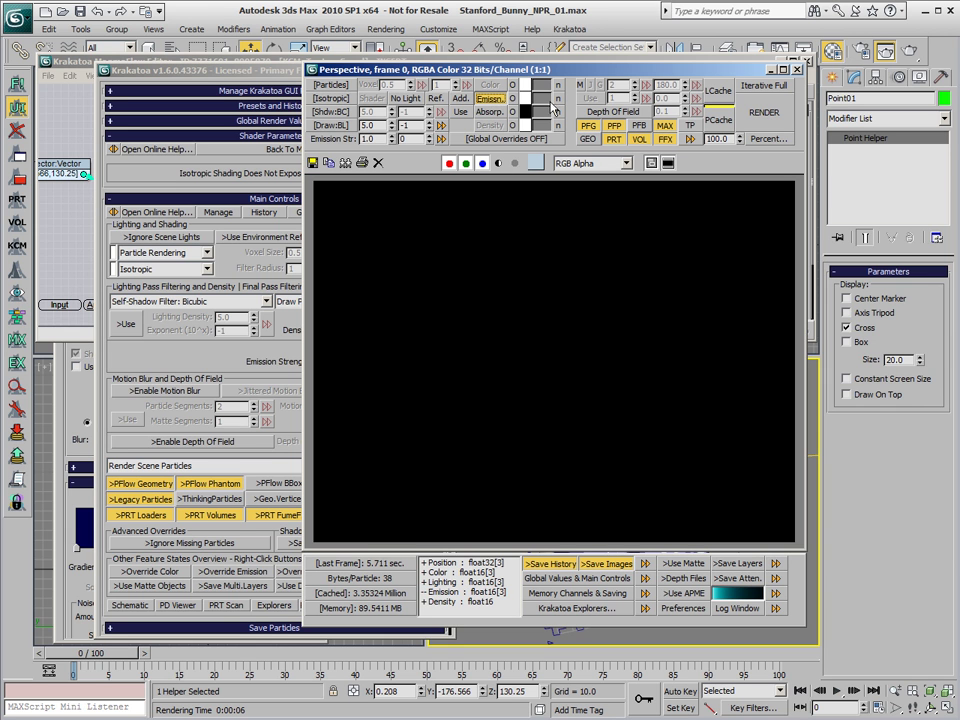
{"action": "left_click", "coordinate": [797, 69]}
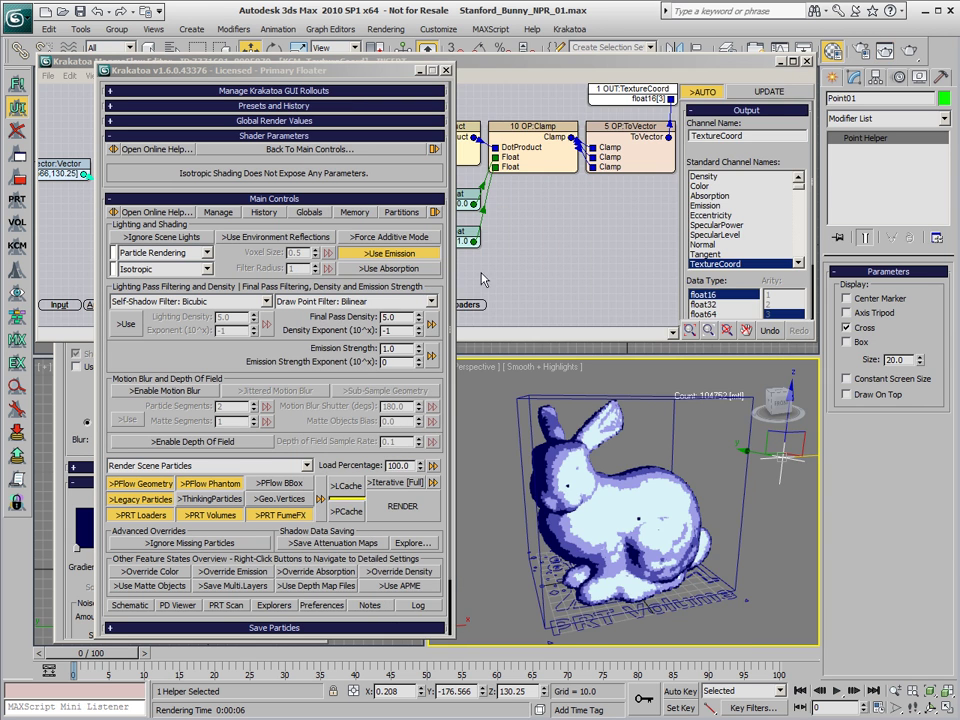
- Create a global override set whose MagmaFlow outputs the Color channel to Emission, and render the scene
{"action": "left_click", "coordinate": [226, 122]}
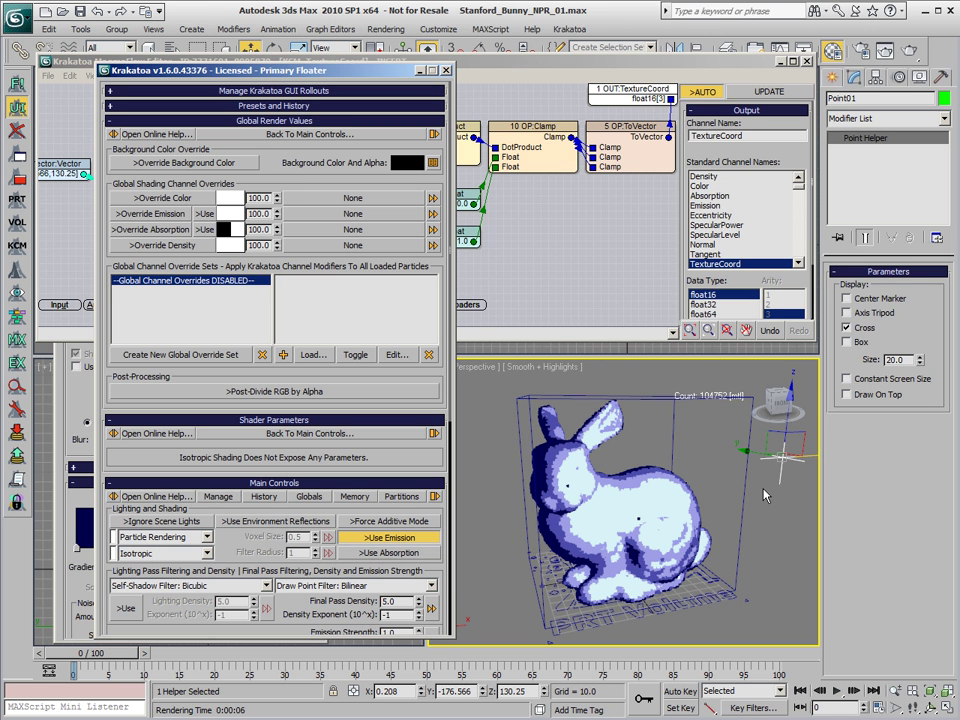
{"action": "left_click", "coordinate": [180, 358]}
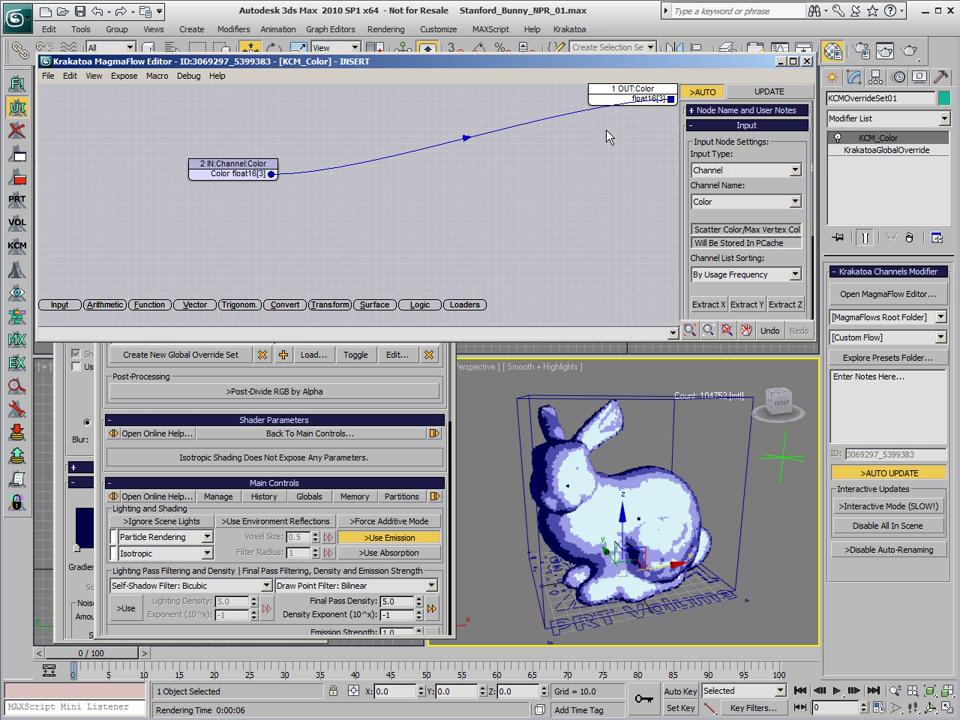
{"action": "left_click", "coordinate": [596, 254]}
{"action": "left_click", "coordinate": [615, 99]}
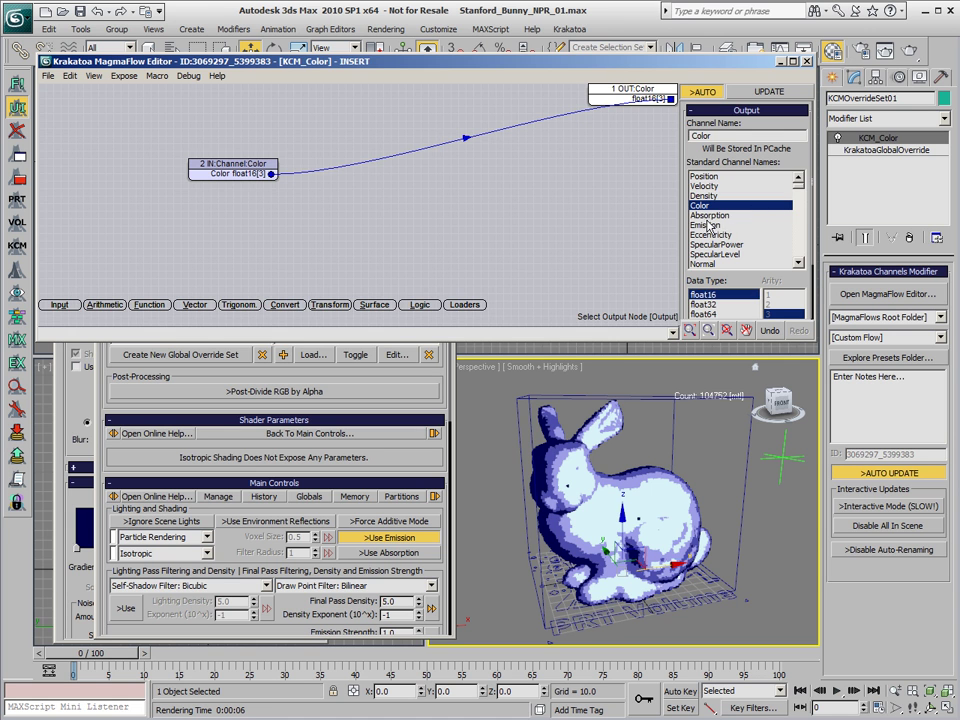
{"action": "left_click", "coordinate": [750, 225]}
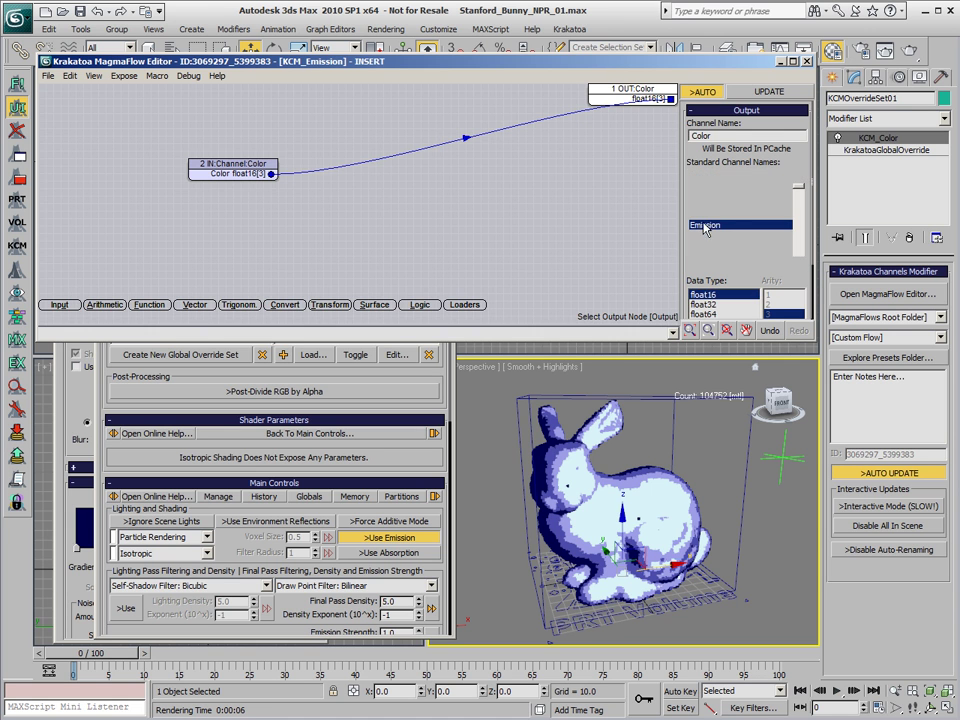
{"action": "left_click", "coordinate": [807, 61]}
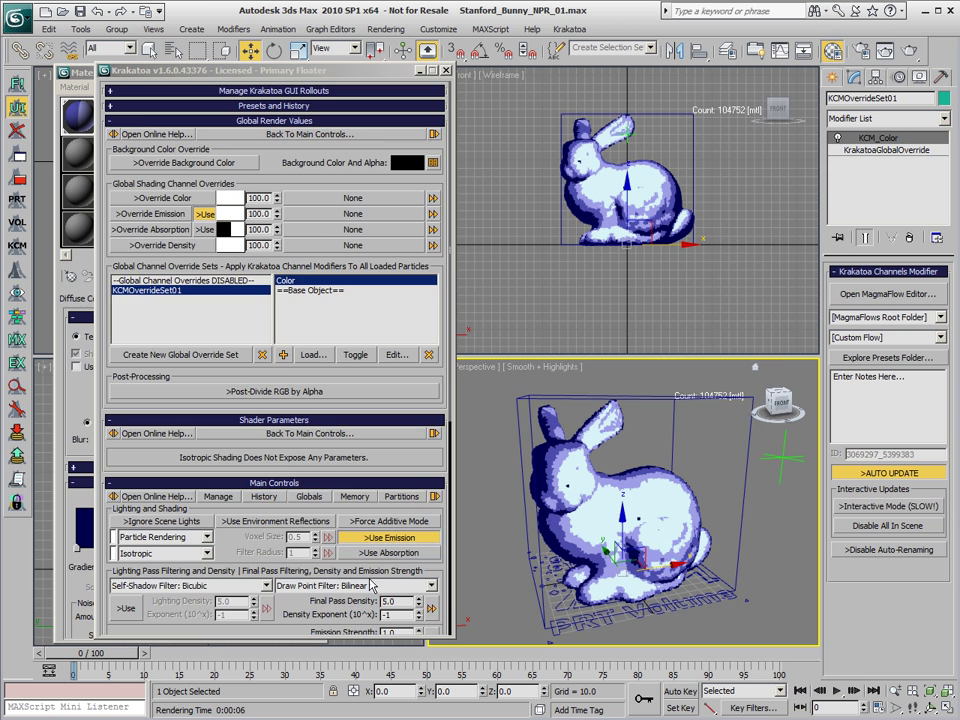
{"action": "left_click_drag", "start_coordinate": [317, 608], "coordinate": [331, 300]}
{"action": "left_click", "coordinate": [411, 487]}
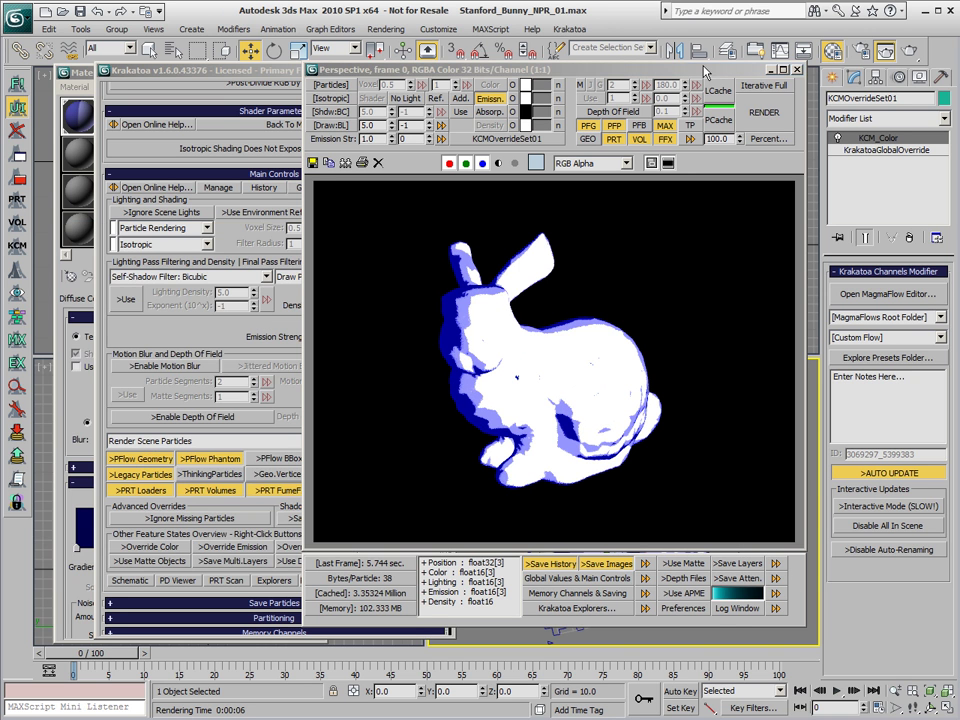
- Match the emission strength to the final pass density, 5.0 with exponent -1, and render again
{"action": "left_click_drag", "start_coordinate": [706, 72], "coordinate": [657, 56]}
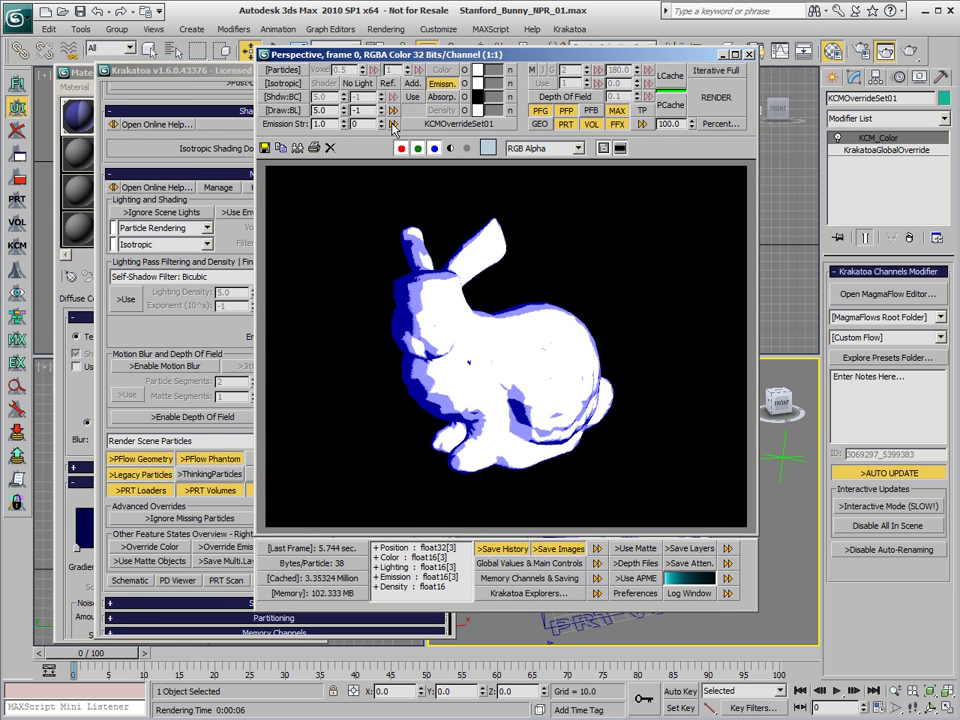
{"action": "left_click", "coordinate": [393, 125]}
{"action": "left_click", "coordinate": [416, 134]}
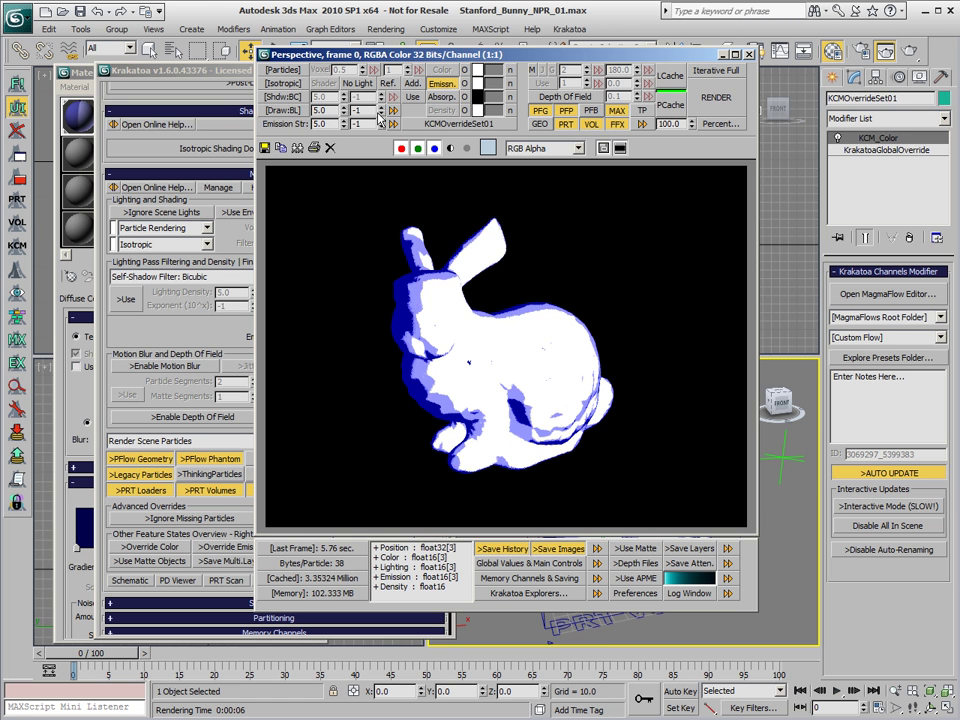
{"action": "left_click", "coordinate": [673, 96]}
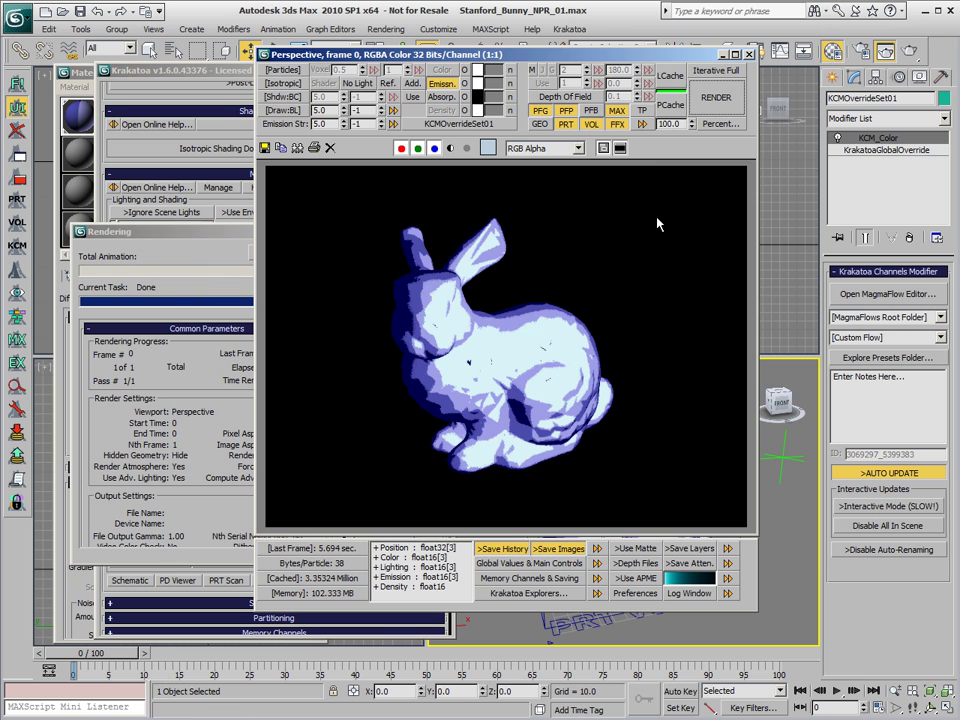
- Override the render's background color with a light blue and render the bunny again
{"action": "left_click_drag", "start_coordinate": [648, 57], "coordinate": [733, 67]}
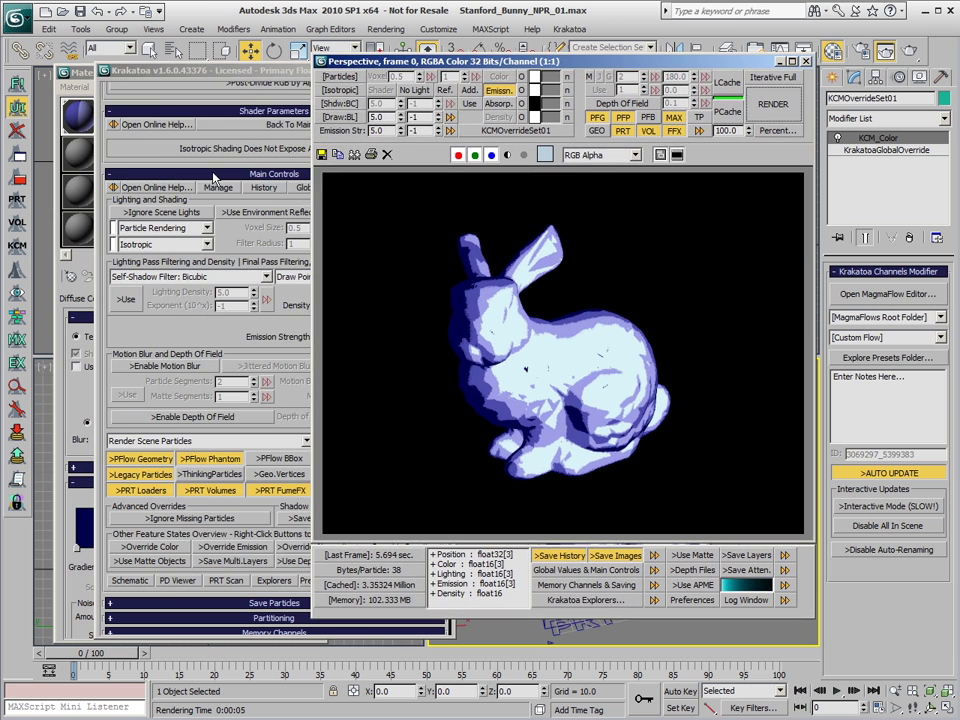
{"action": "left_click", "coordinate": [227, 333]}
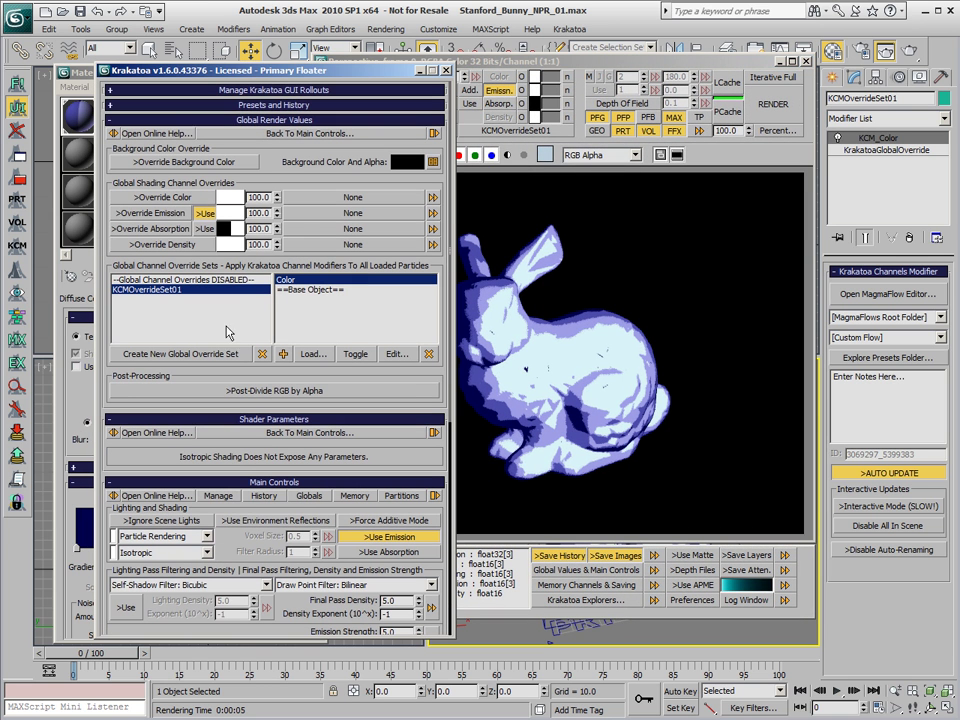
{"action": "left_click", "coordinate": [200, 163]}
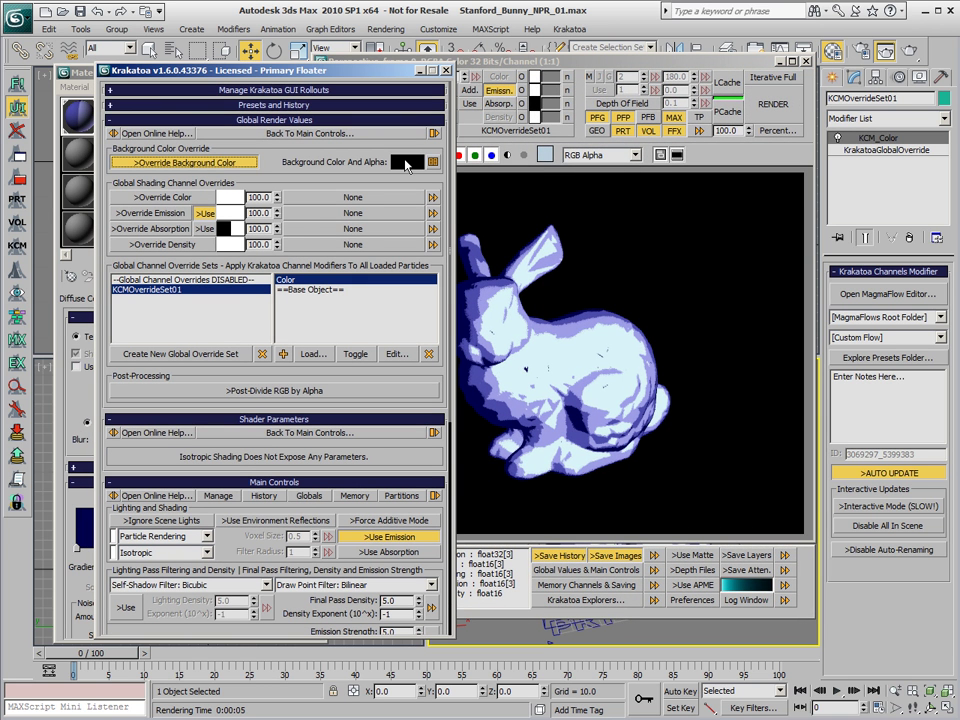
{"action": "left_click", "coordinate": [405, 163]}
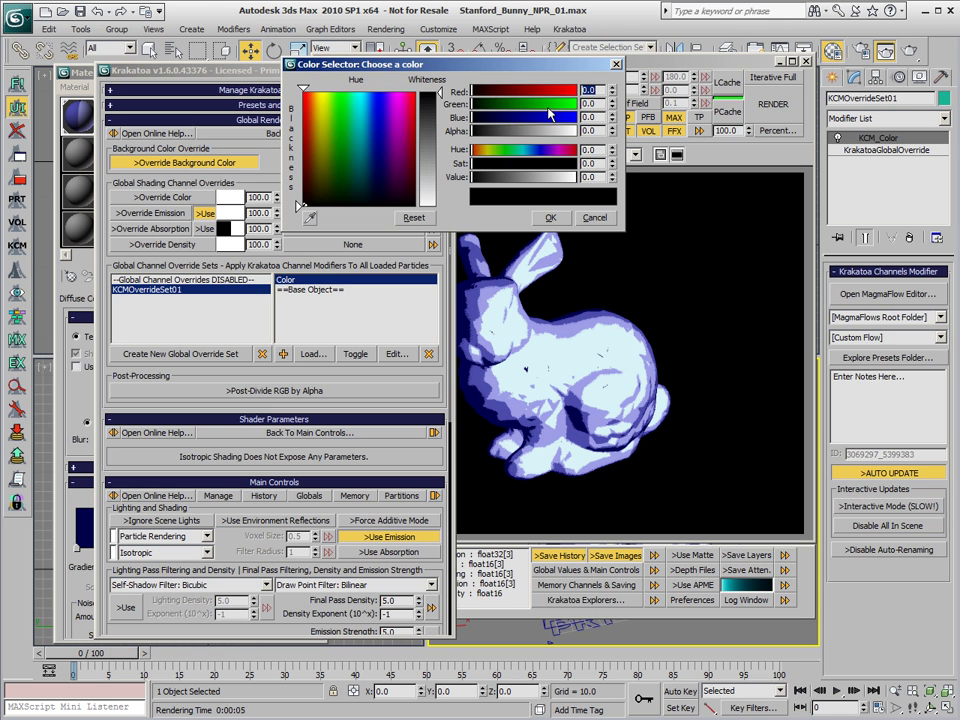
{"action": "left_click_drag", "start_coordinate": [549, 115], "coordinate": [560, 119]}
{"action": "left_click_drag", "start_coordinate": [553, 104], "coordinate": [561, 104]}
{"action": "left_click_drag", "start_coordinate": [548, 91], "coordinate": [552, 91]}
{"action": "left_click", "coordinate": [551, 217]}
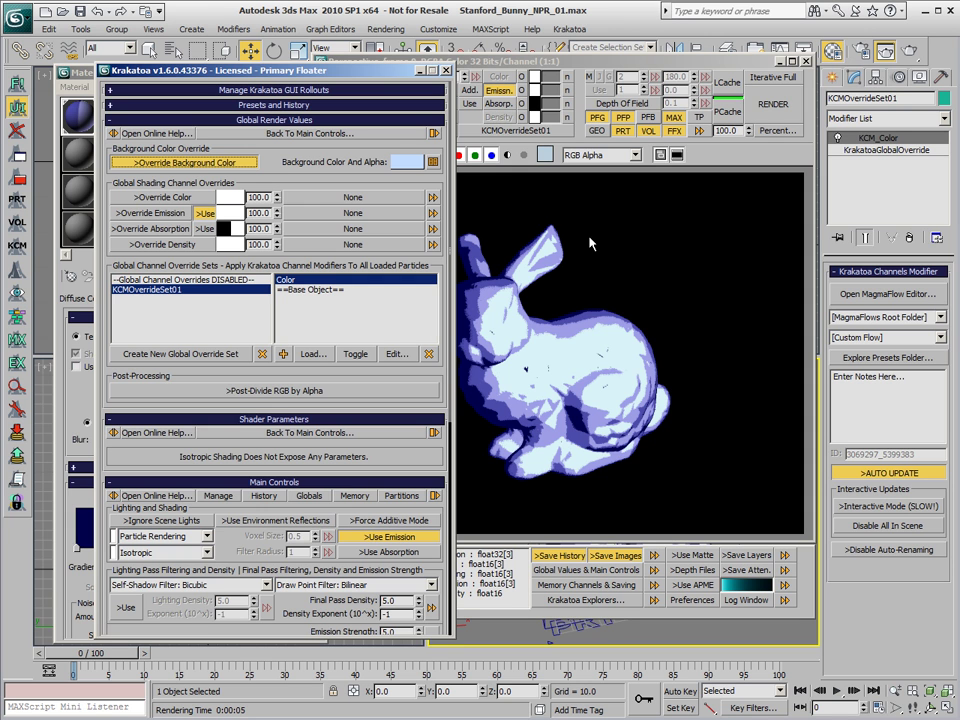
{"action": "left_click", "coordinate": [765, 111]}
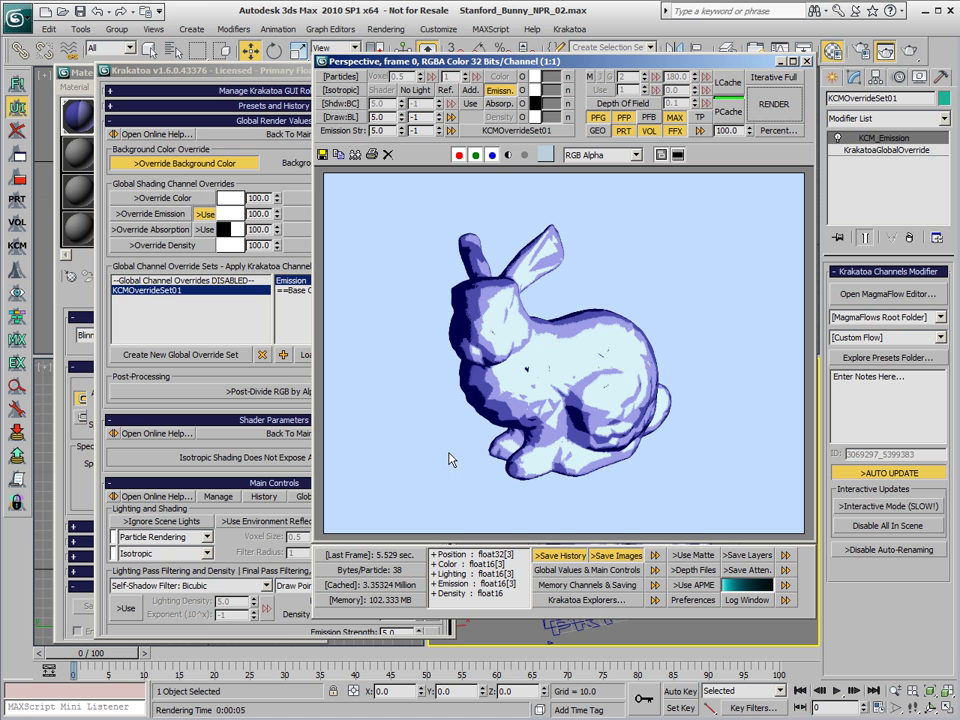
- Set the gradient type of the material's diffuse Gradient Ramp to Normal and render the bunny again
{"action": "left_click", "coordinate": [58, 336]}
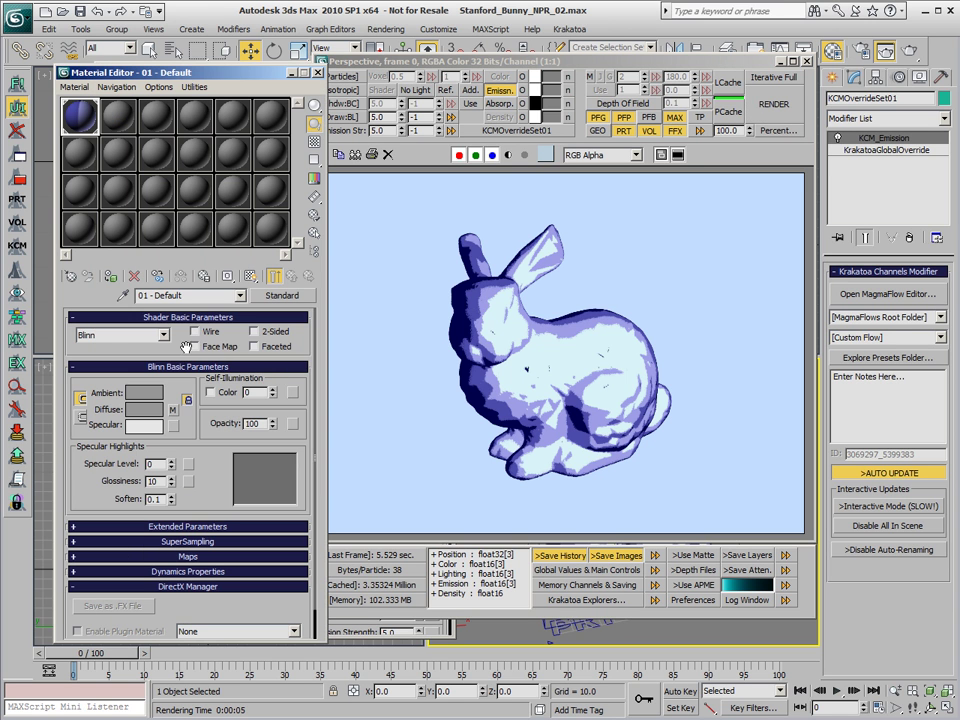
{"action": "left_click", "coordinate": [172, 409]}
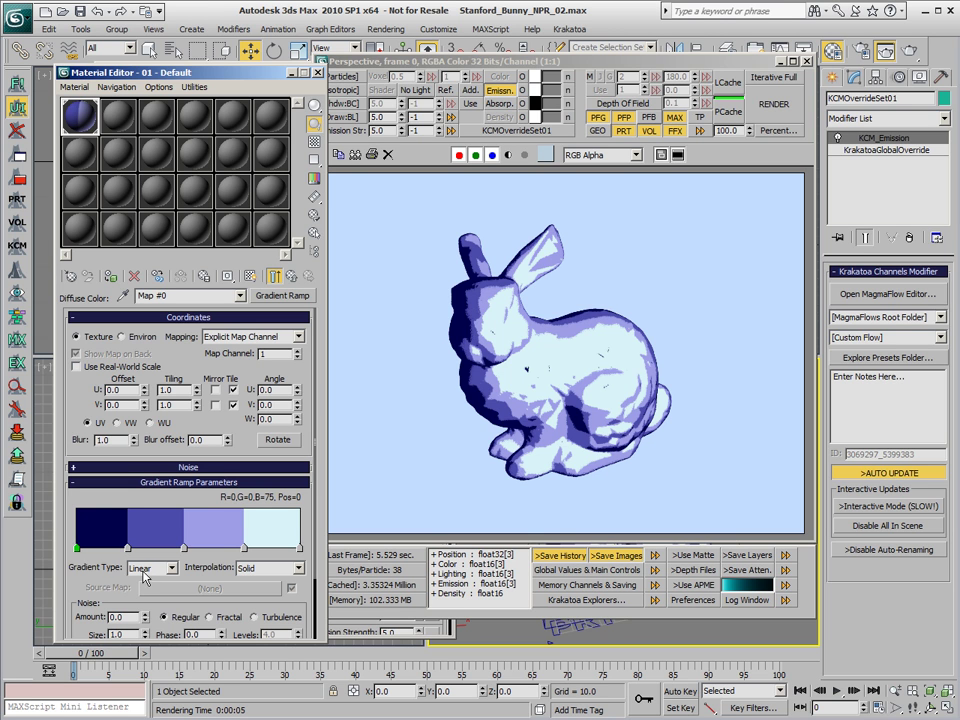
{"action": "left_click", "coordinate": [150, 568]}
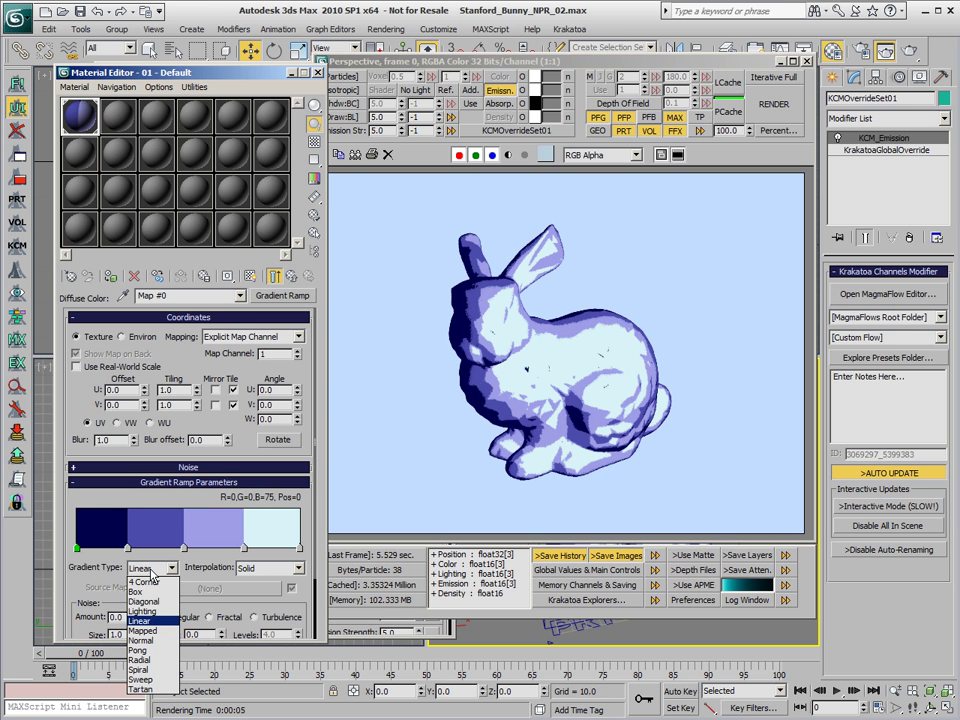
{"action": "left_click", "coordinate": [140, 640]}
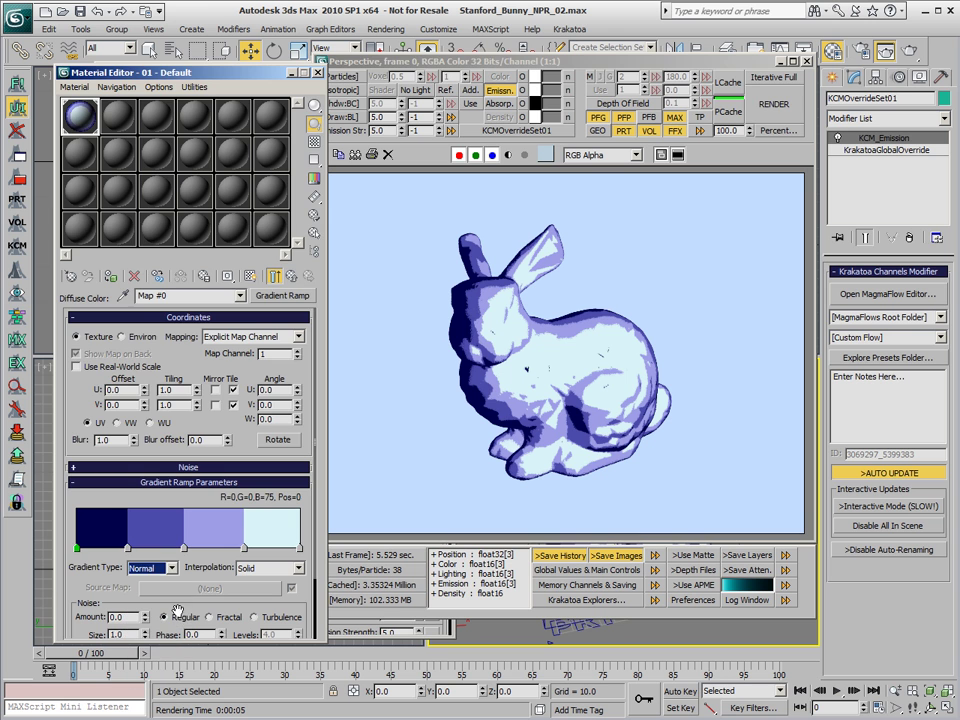
{"action": "left_click", "coordinate": [772, 106]}
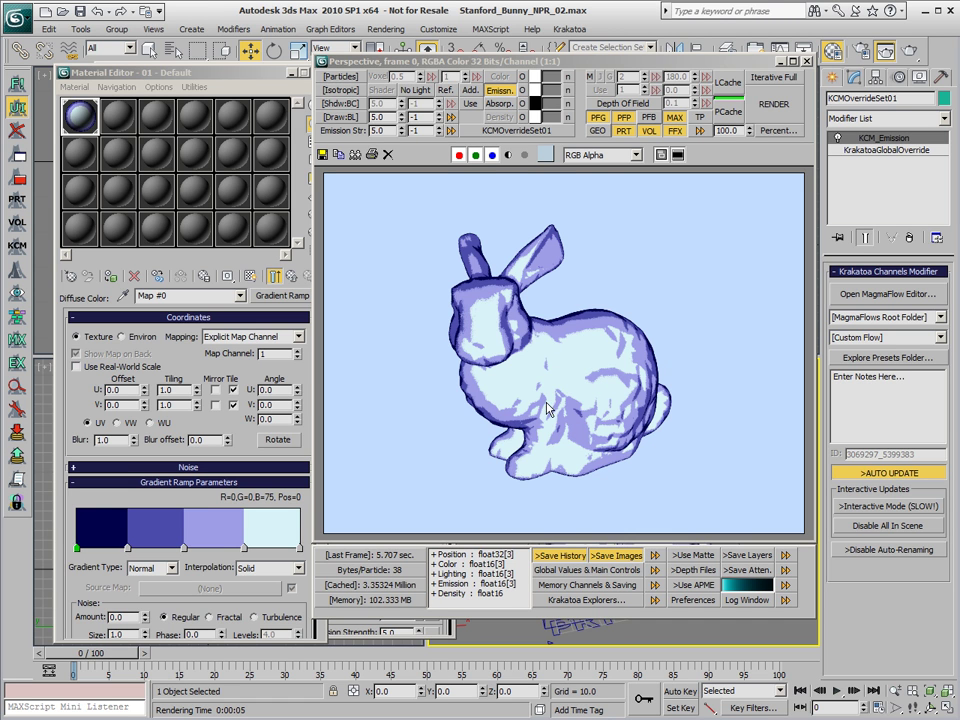
- Set the bunny material's gradient type to Linear, and create a new Gradient Ramp map named Ink in the second sample slot
{"action": "left_click", "coordinate": [150, 568]}
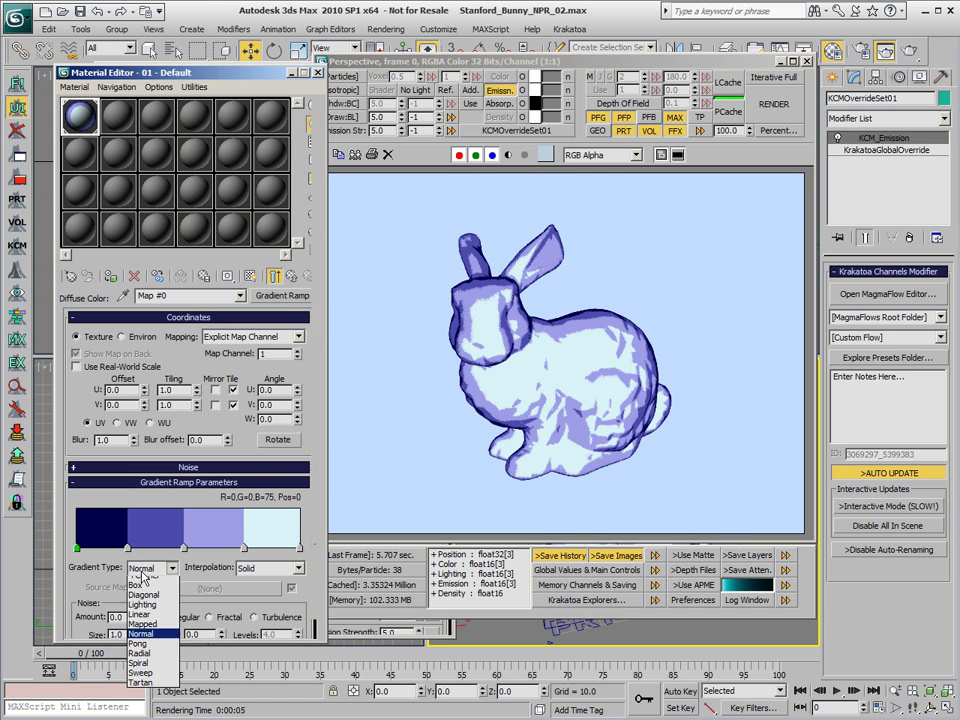
{"action": "left_click", "coordinate": [153, 622]}
{"action": "left_click", "coordinate": [117, 117]}
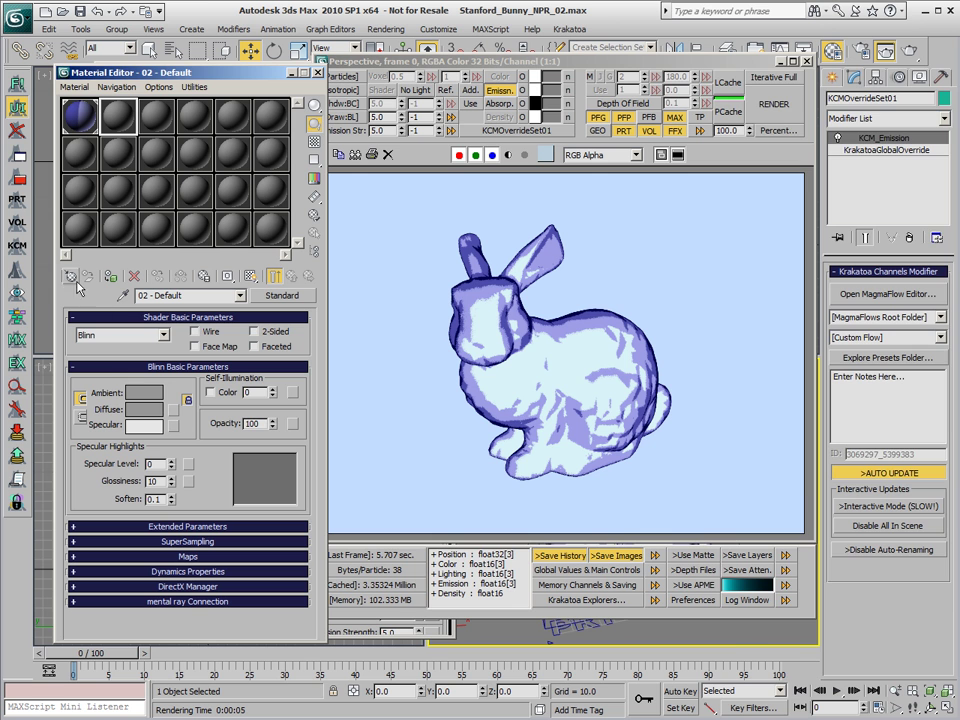
{"action": "left_click", "coordinate": [173, 410]}
{"action": "double_click", "coordinate": [808, 493]}
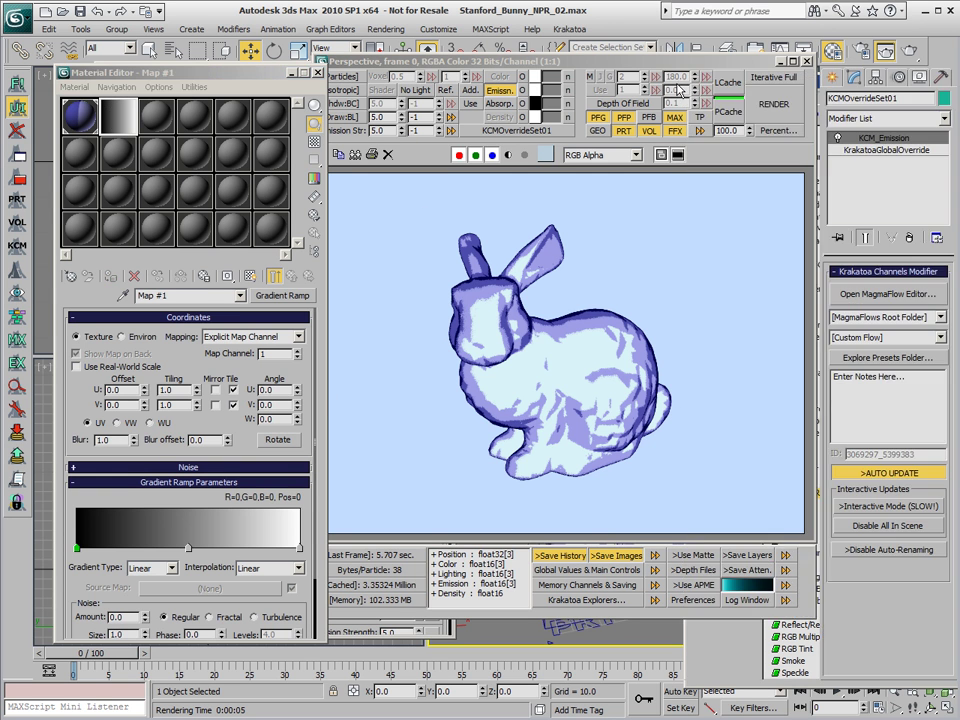
{"action": "type", "text": "Ink"}
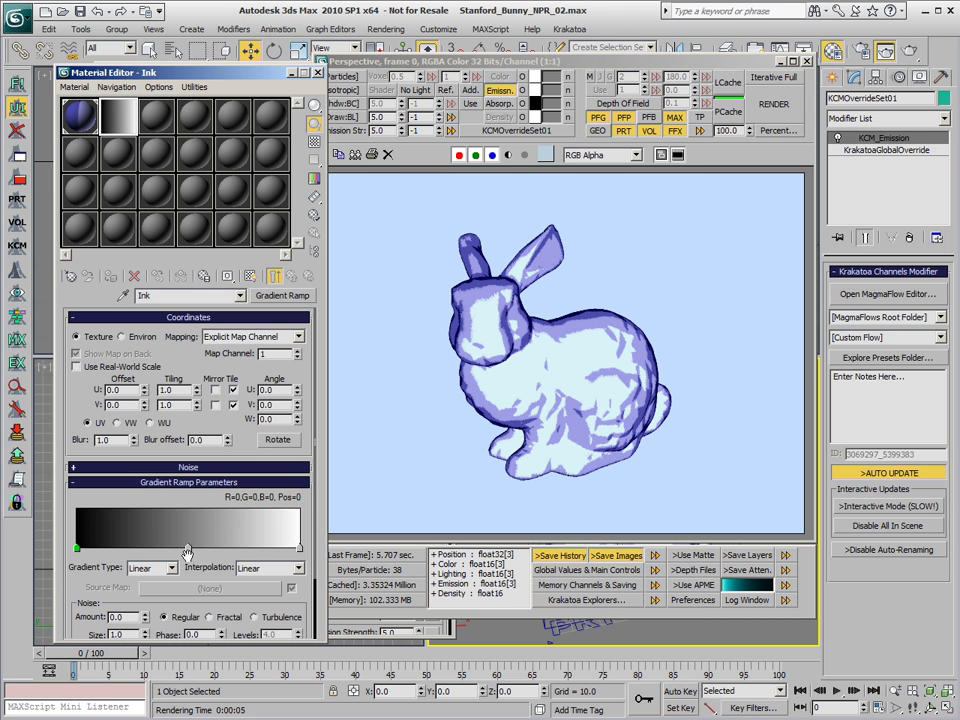
- Set the Ink gradient ramp's gradient type to Normal and its interpolation to Solid
{"action": "left_click", "coordinate": [152, 568]}
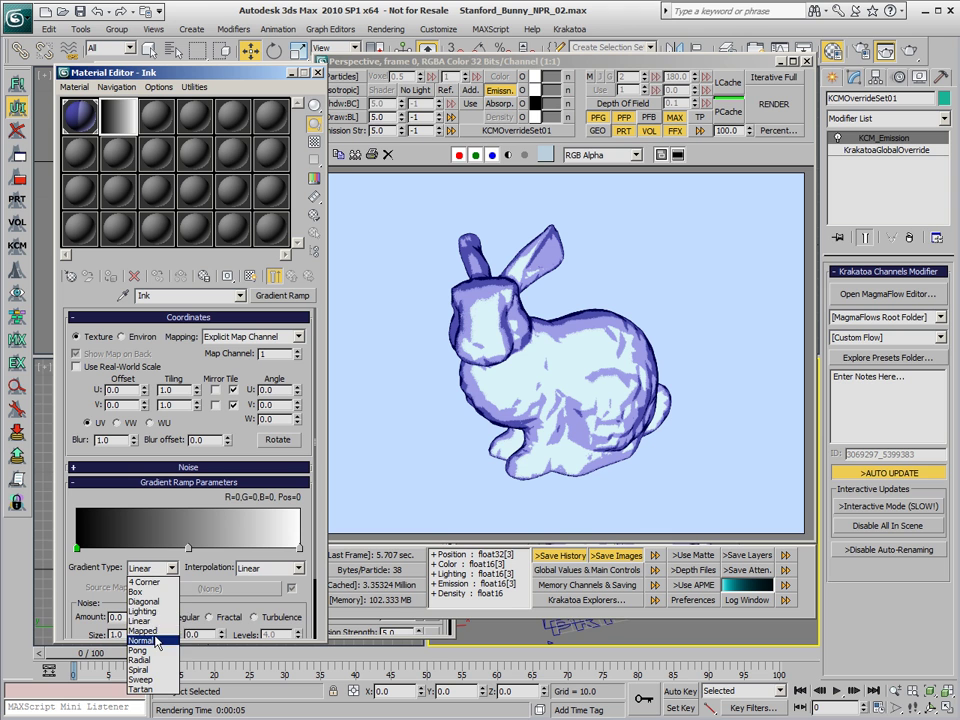
{"action": "left_click", "coordinate": [140, 640]}
{"action": "left_click", "coordinate": [262, 568]}
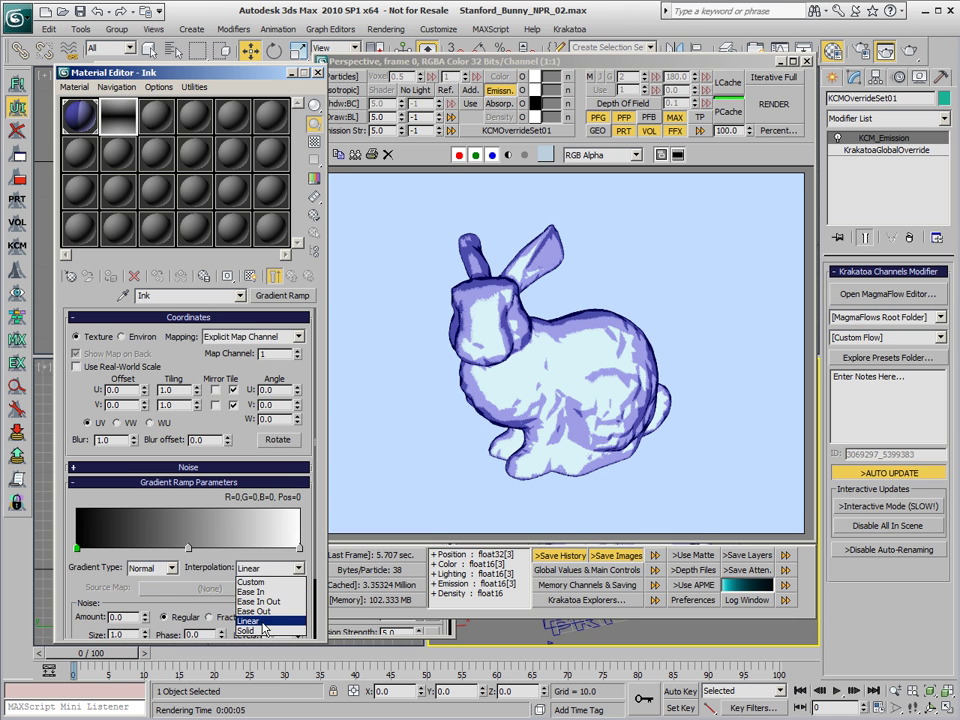
{"action": "left_click", "coordinate": [248, 633]}
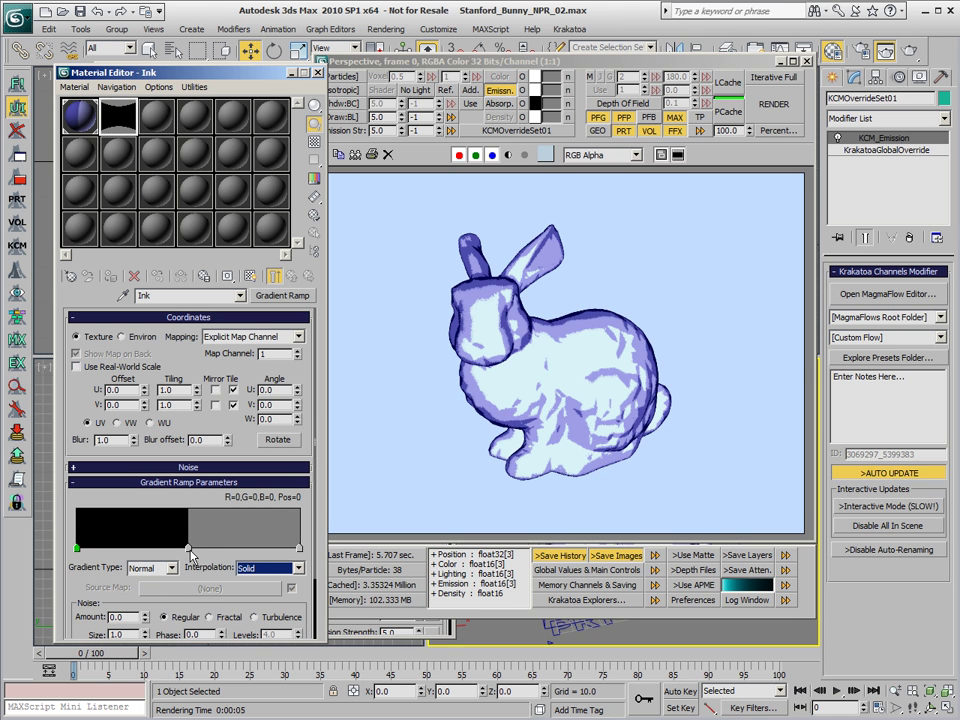
- Make the middle flag of the Ink gradient white (255, 255, 255) and move it to position 27
{"action": "double_click", "coordinate": [189, 549]}
{"action": "left_click_drag", "start_coordinate": [537, 172], "coordinate": [580, 168]}
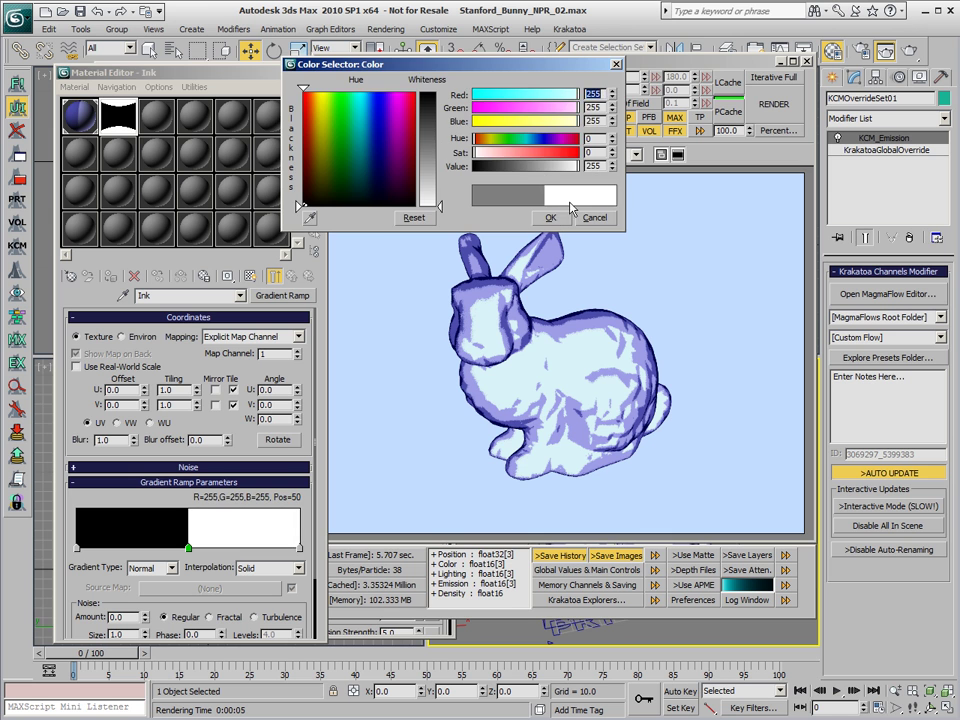
{"action": "left_click", "coordinate": [550, 217]}
{"action": "left_click_drag", "start_coordinate": [184, 549], "coordinate": [137, 550]}
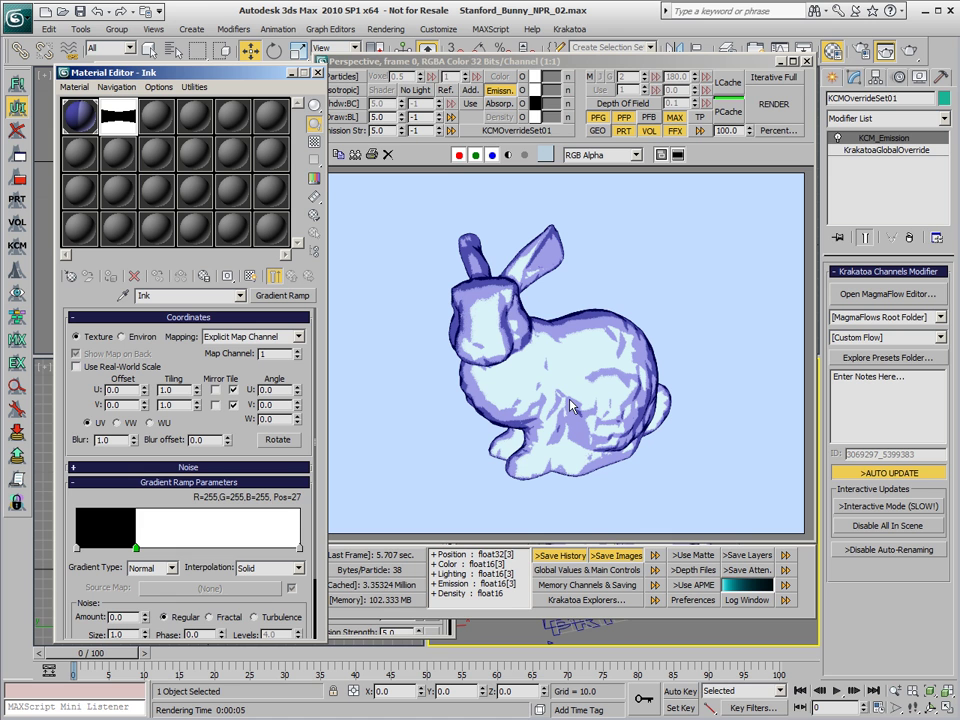
- Edit the Emission override's MagmaFlow, inserting a Multiply operator after the Color input with a TextureMap as its second input
{"action": "left_click", "coordinate": [17, 84]}
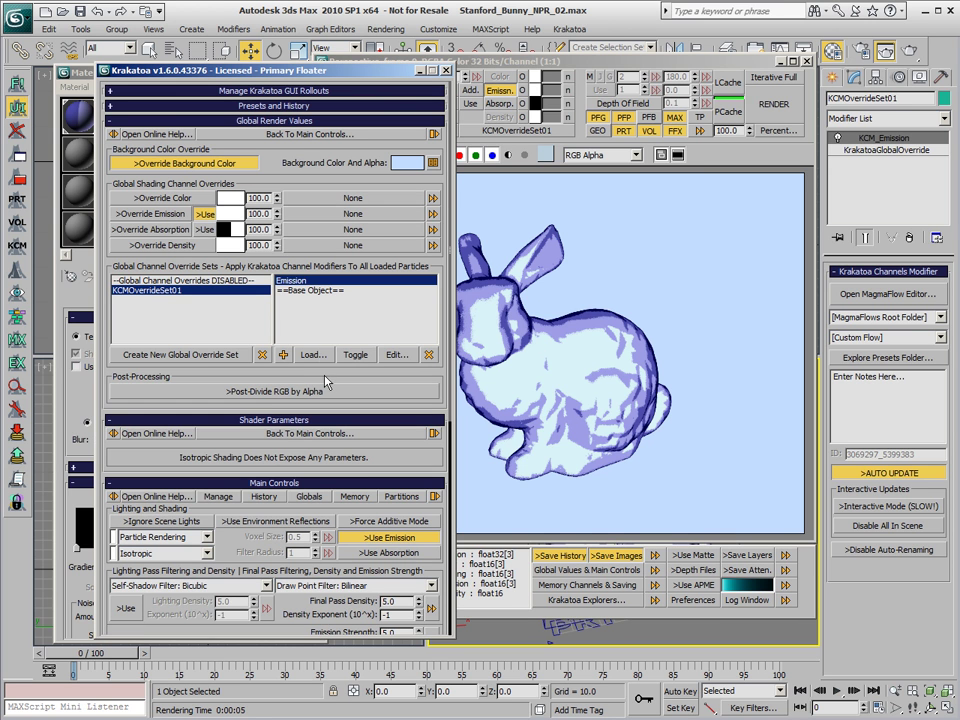
{"action": "left_click", "coordinate": [397, 354]}
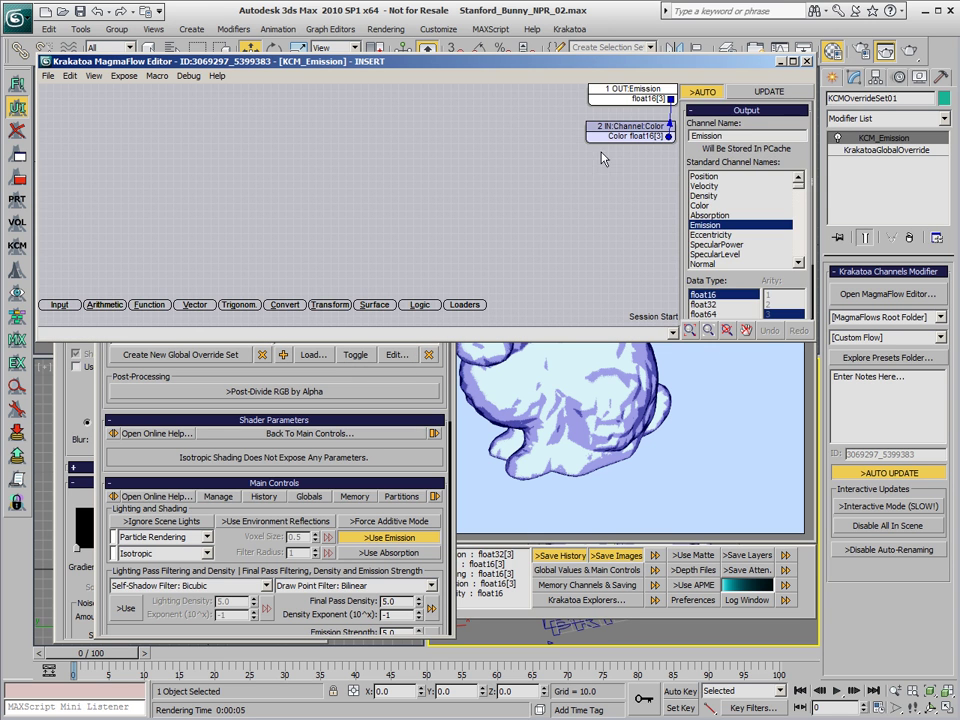
{"action": "left_click", "coordinate": [610, 131]}
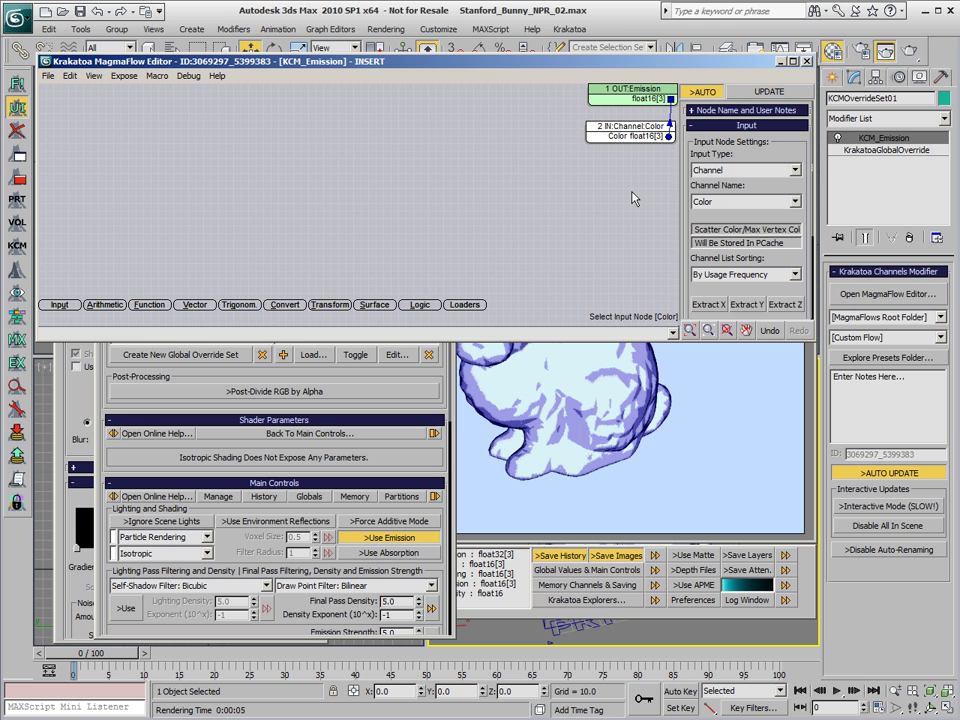
{"action": "key", "text": "asterisk"}
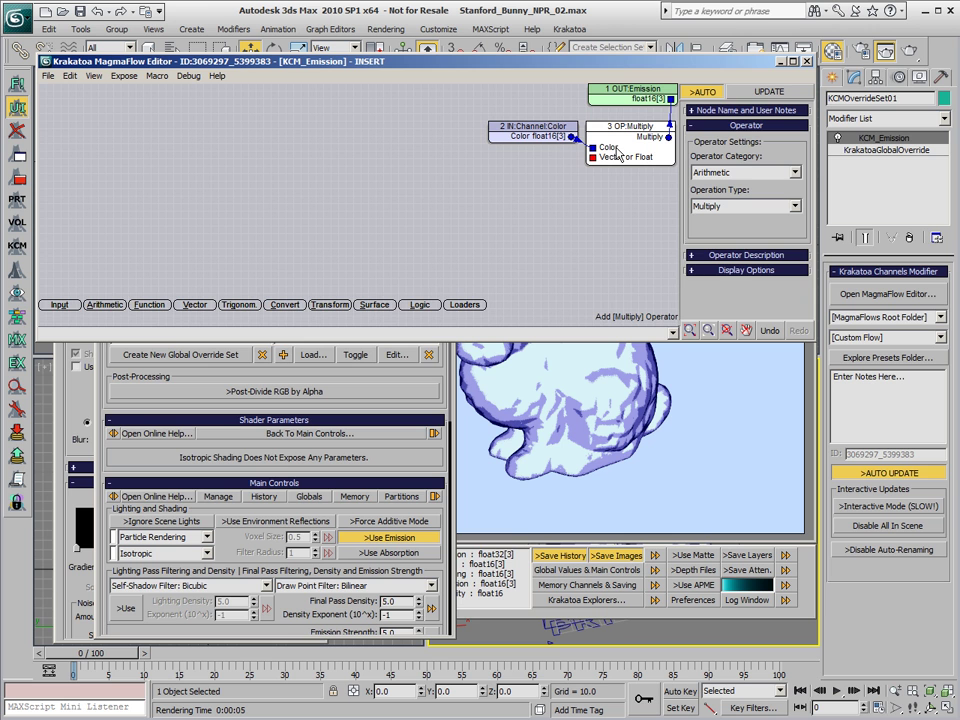
{"action": "key", "text": "ctrl+t"}
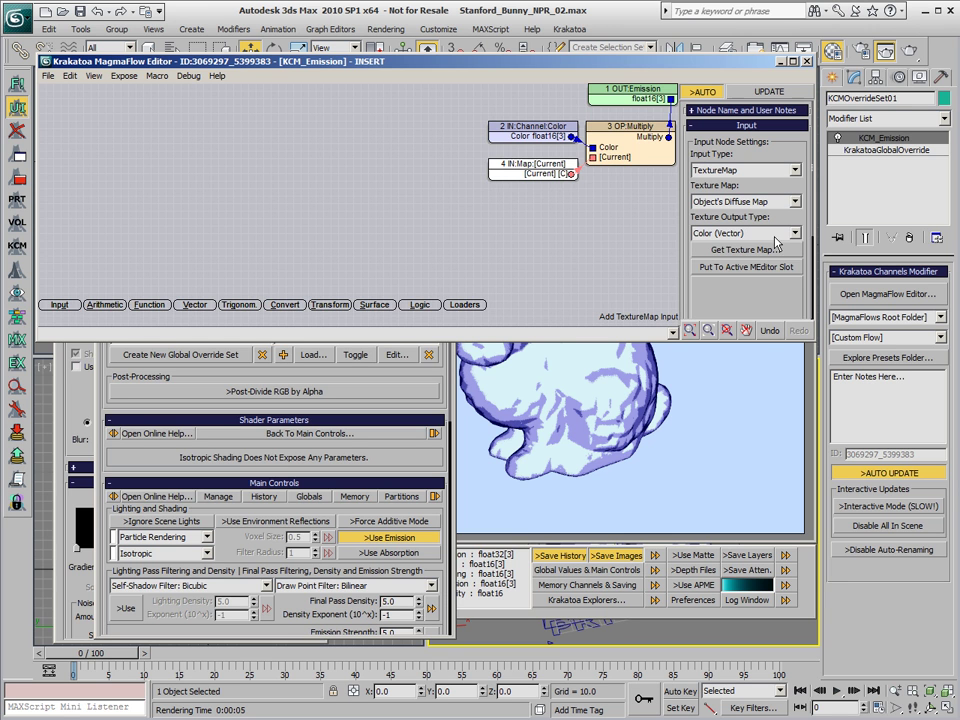
- Assign the Ink gradient ramp as an instance to the texture map input, keeping Color (Vector) output, and render the bunny
{"action": "left_click", "coordinate": [760, 233]}
{"action": "left_click", "coordinate": [745, 246]}
{"action": "left_click", "coordinate": [748, 250]}
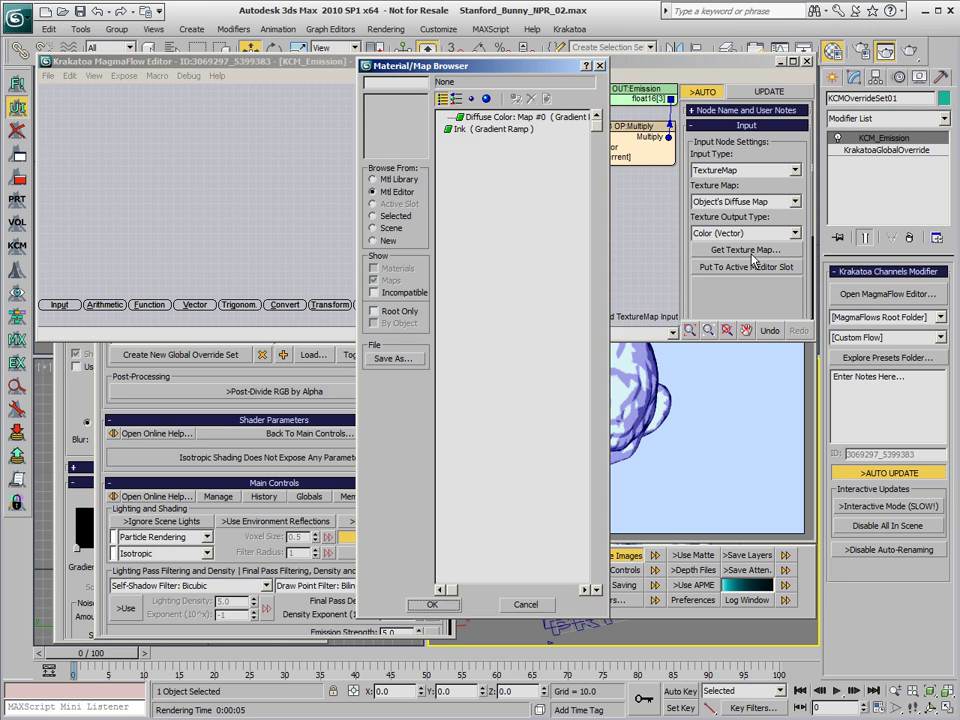
{"action": "double_click", "coordinate": [511, 133]}
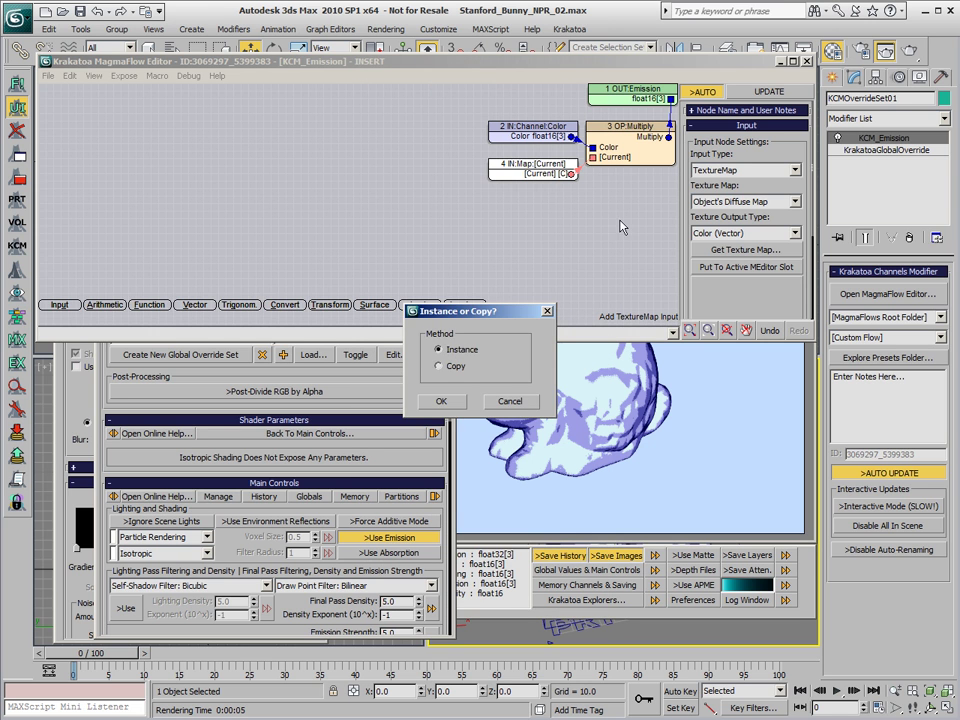
{"action": "left_click", "coordinate": [441, 401]}
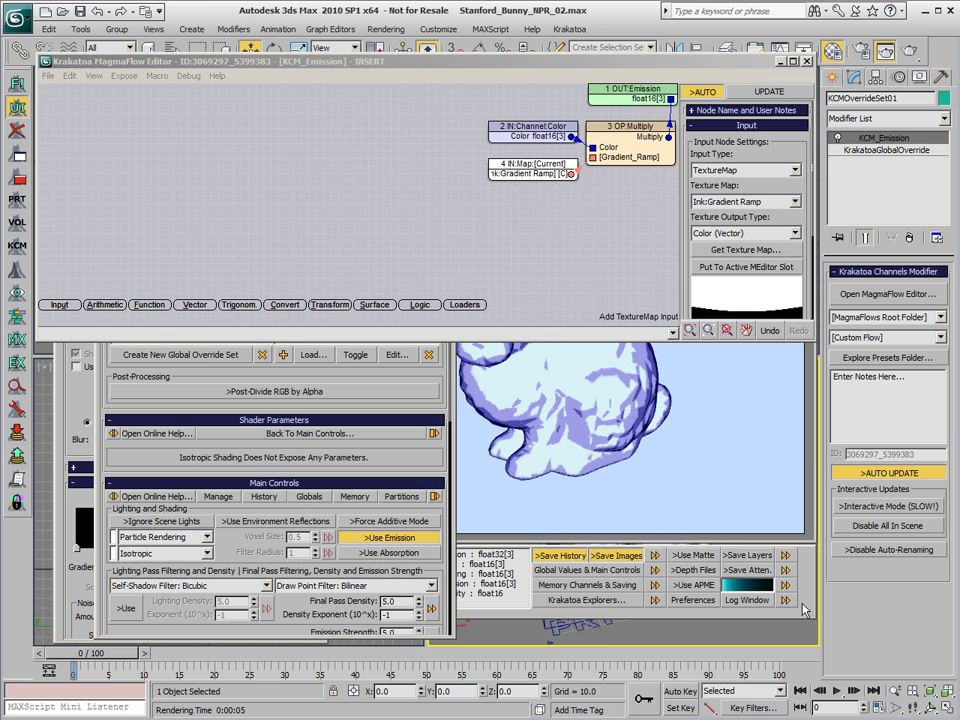
{"action": "left_click", "coordinate": [733, 593]}
{"action": "left_click", "coordinate": [774, 103]}
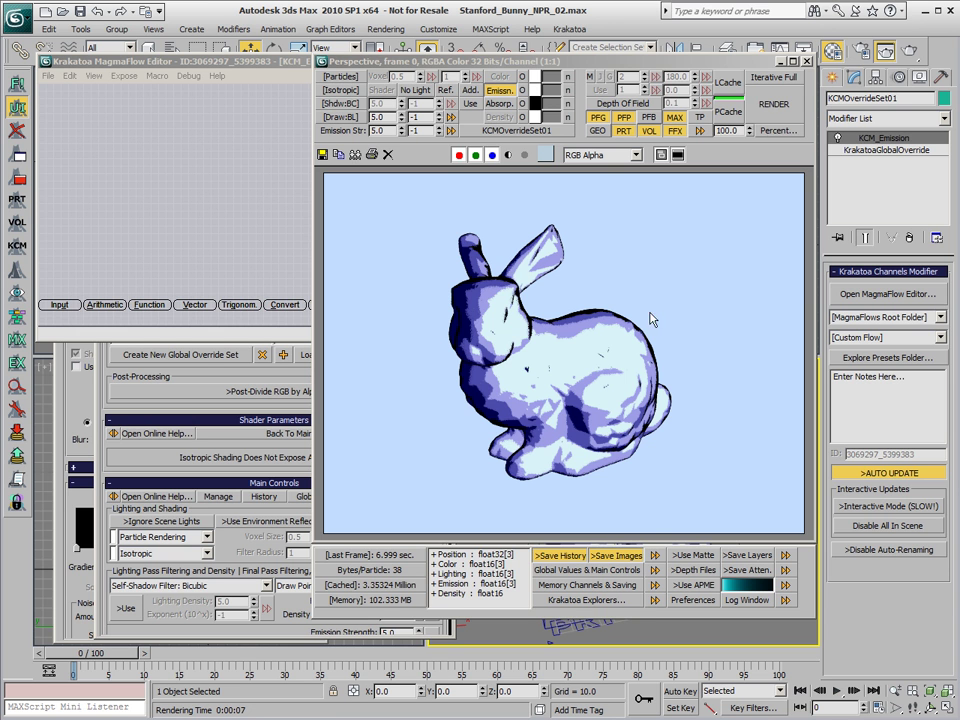
- Select the PRT Volume, orbit the perspective view to see the bunny from its other side, and render it from there
{"action": "left_click", "coordinate": [807, 61]}
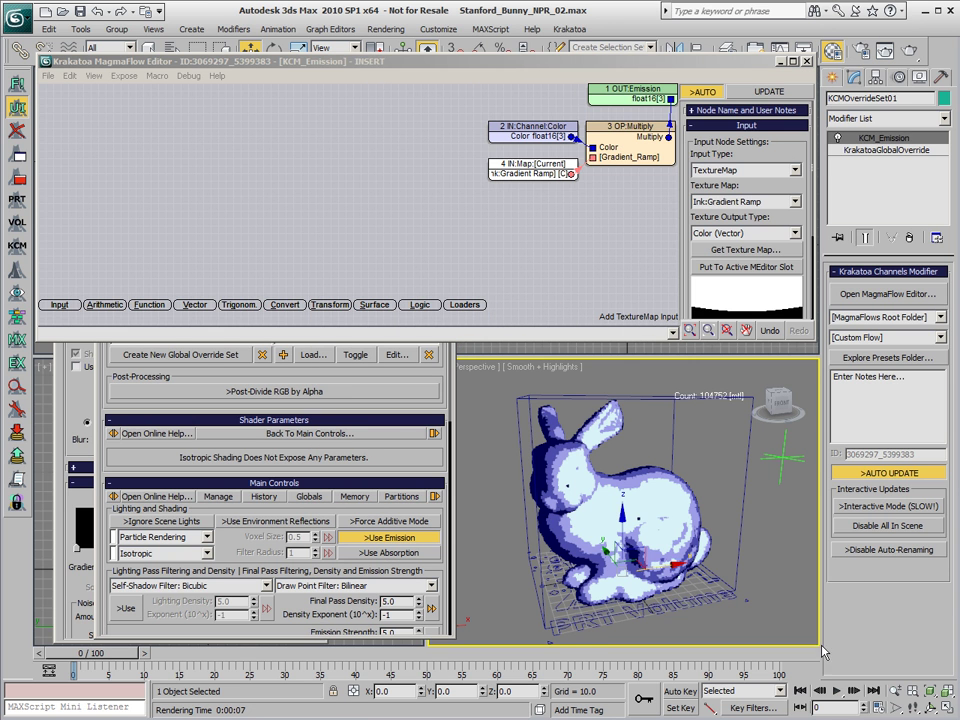
{"action": "left_click", "coordinate": [642, 488]}
{"action": "key", "text": "ctrl+r"}
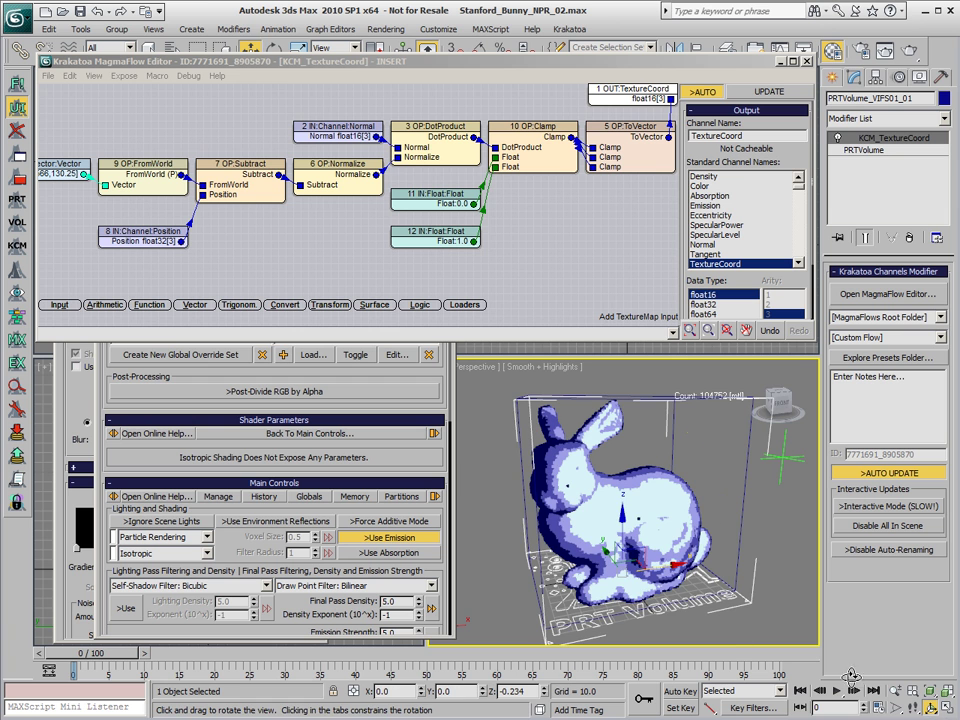
{"action": "left_click_drag", "start_coordinate": [640, 527], "coordinate": [619, 517]}
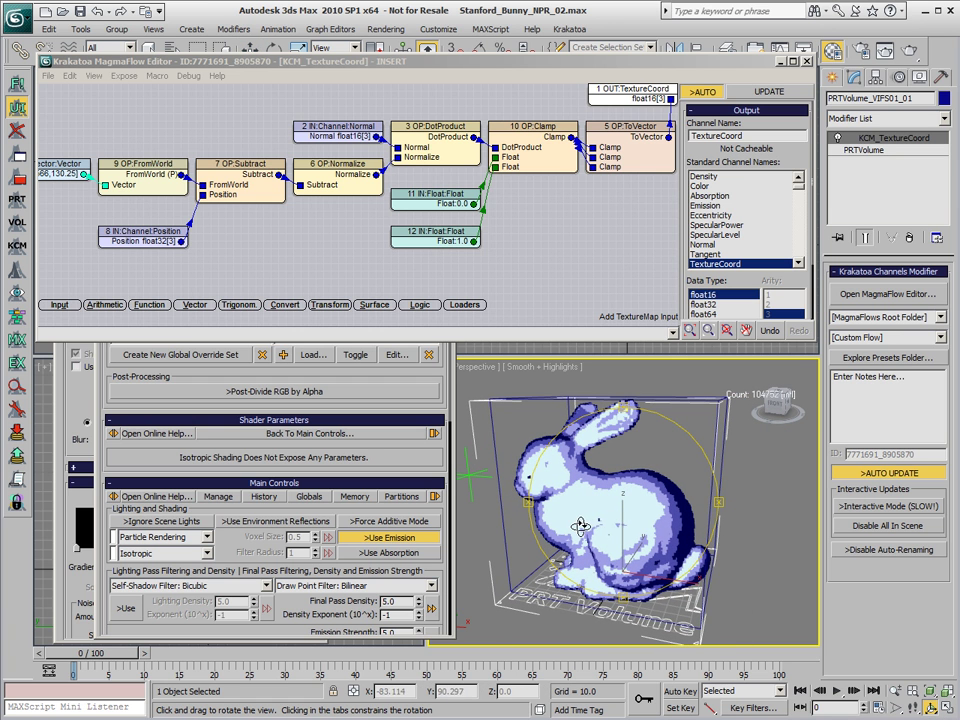
{"action": "left_click", "coordinate": [910, 54]}
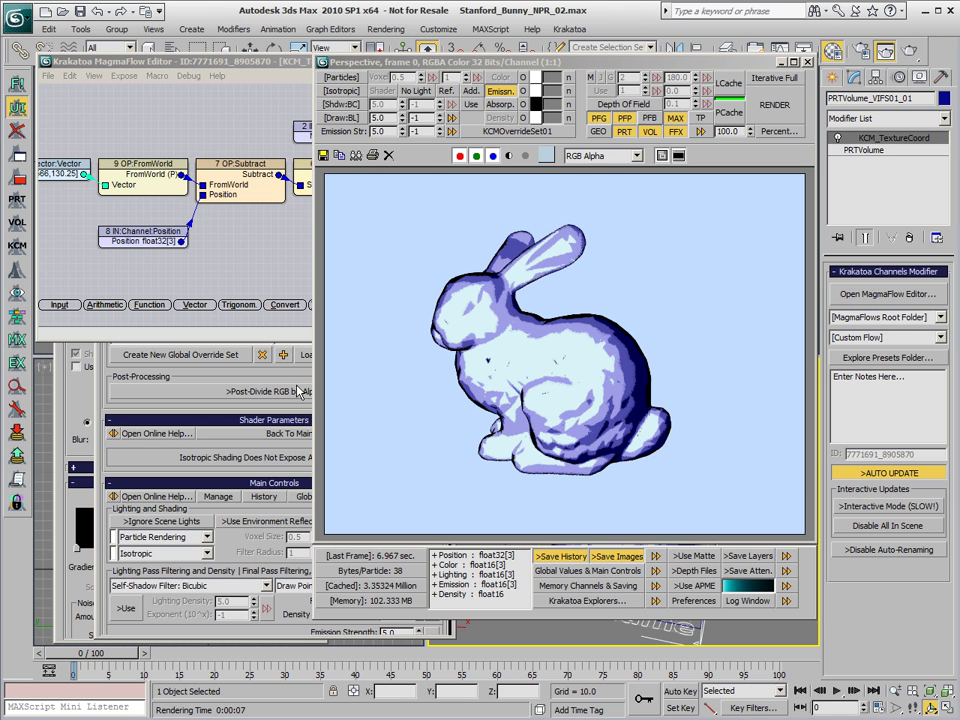
- Reopen the Emission modifier's MagmaFlow from the global override set and delete the Multiply operator
{"action": "left_click", "coordinate": [145, 456]}
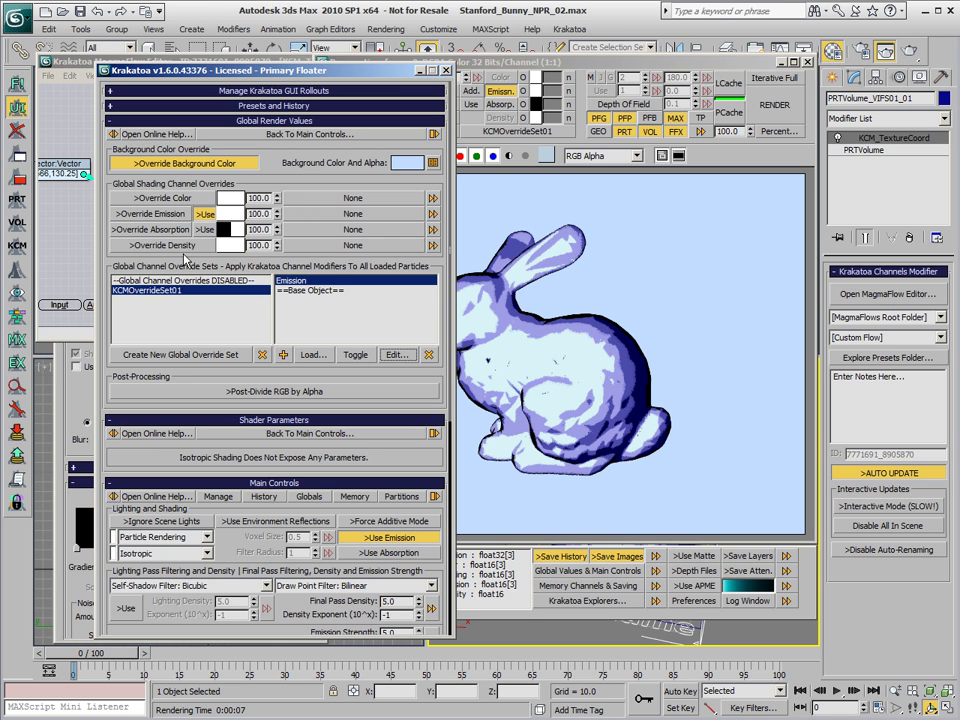
{"action": "double_click", "coordinate": [304, 283]}
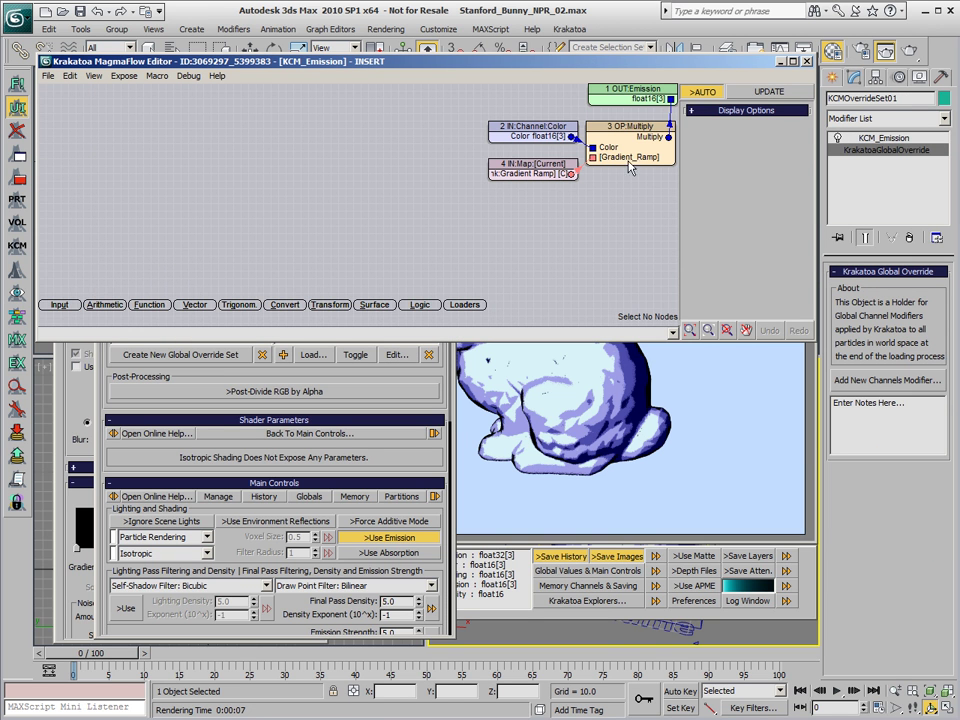
{"action": "left_click", "coordinate": [629, 159]}
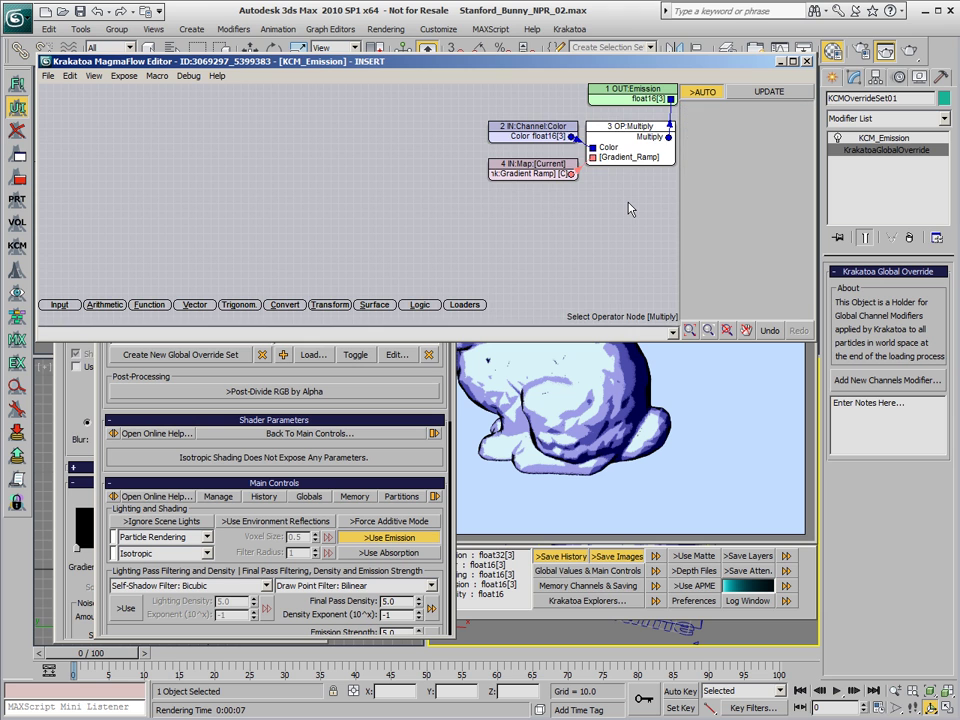
{"action": "key", "text": "Delete"}
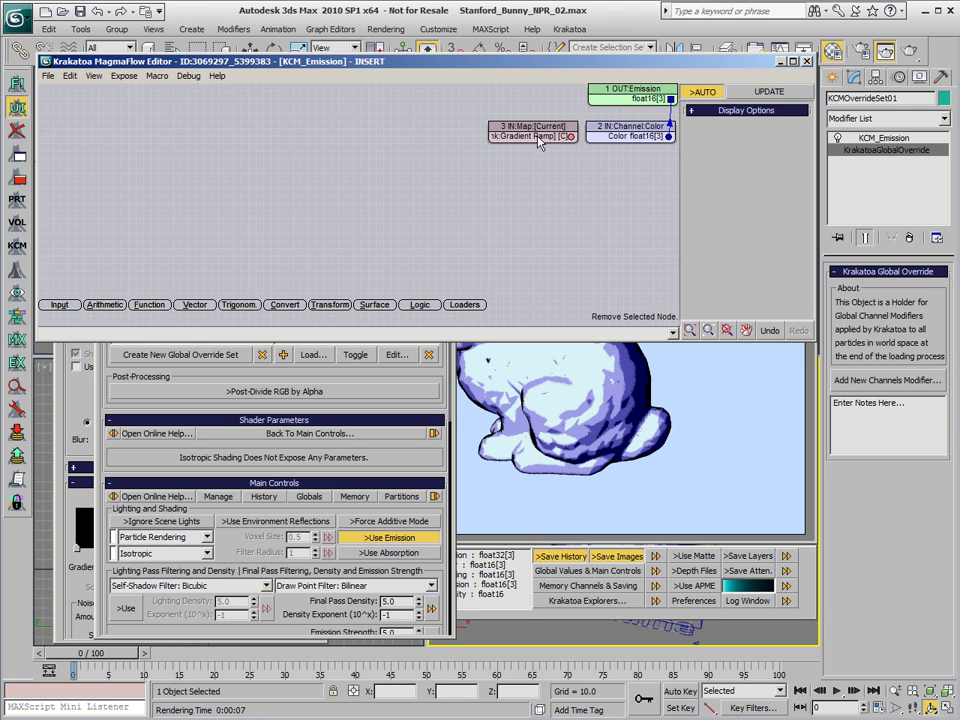
- Insert a Blend operator after the Color input and connect the Ink map to its Blend Ratio
{"action": "left_click", "coordinate": [637, 139]}
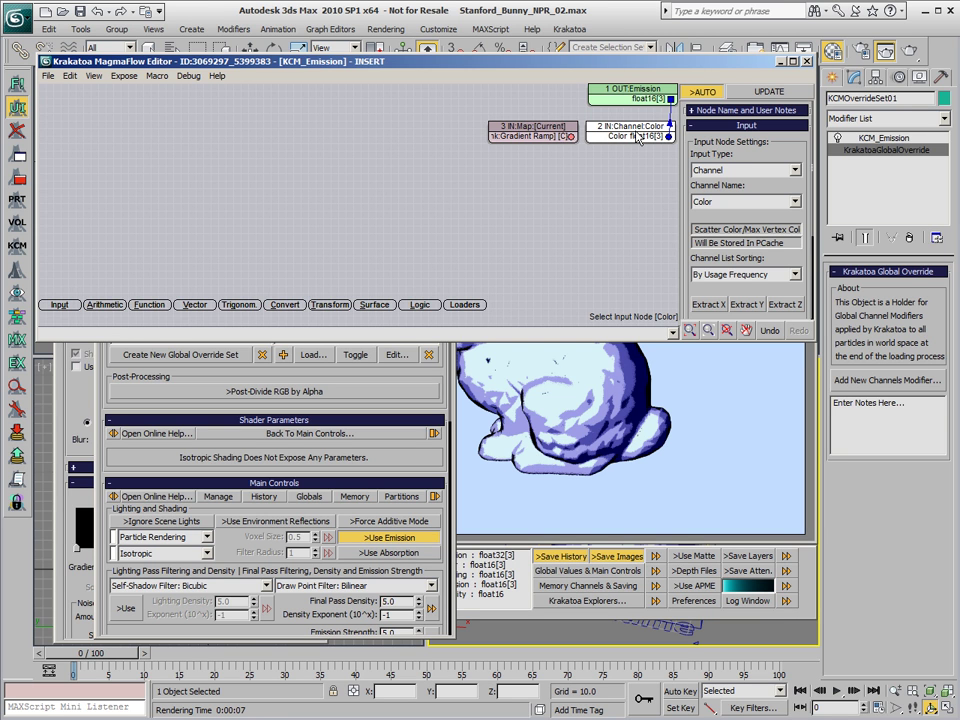
{"action": "right_click", "coordinate": [637, 139]}
{"action": "left_click", "coordinate": [655, 144]}
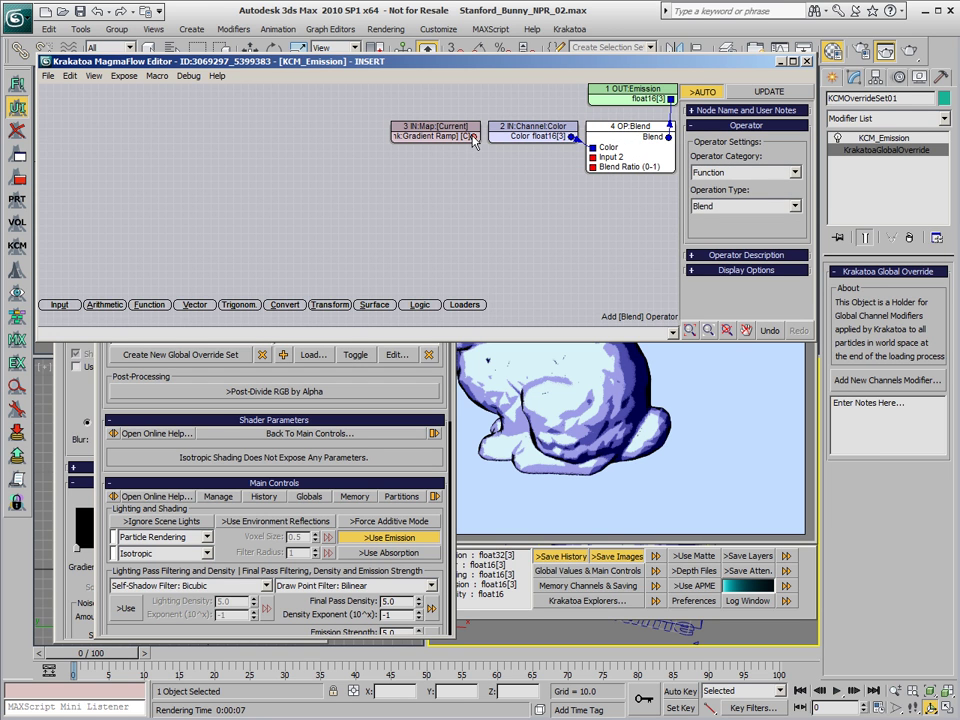
{"action": "left_click_drag", "start_coordinate": [595, 190], "coordinate": [593, 168]}
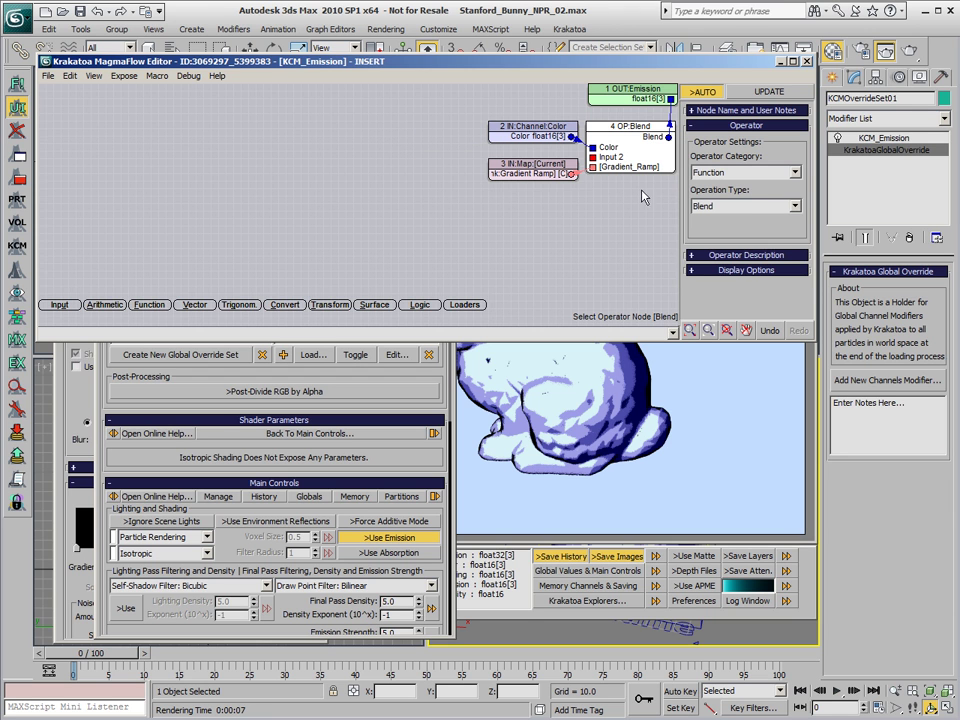
- Set the Ink map input's texture output type to Mono (Float)
{"action": "left_click", "coordinate": [532, 165]}
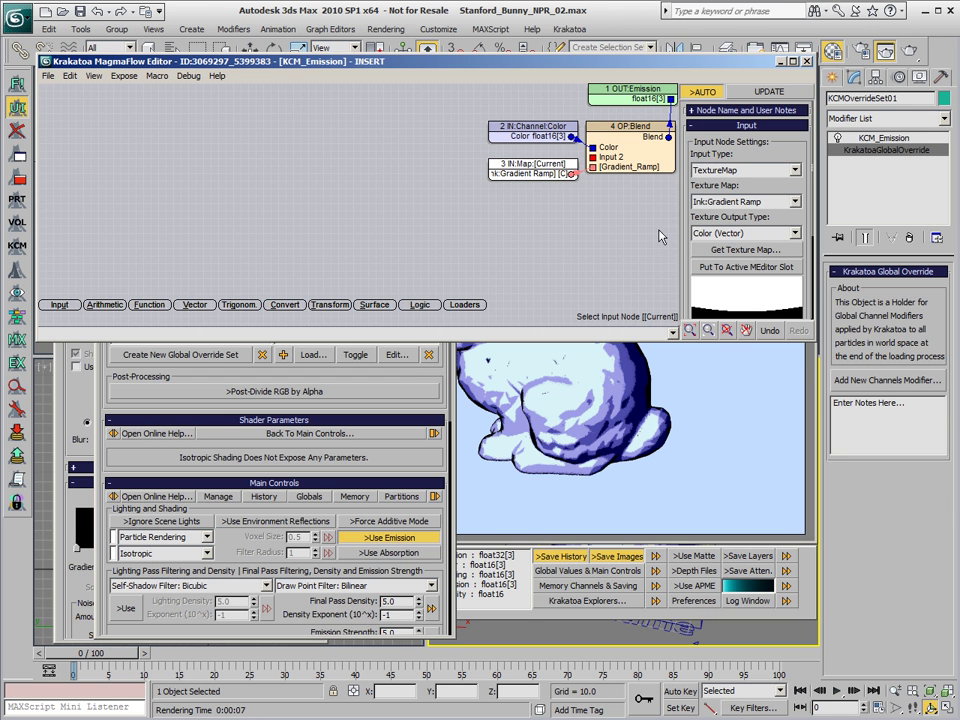
{"action": "left_click", "coordinate": [735, 234]}
{"action": "left_click", "coordinate": [732, 257]}
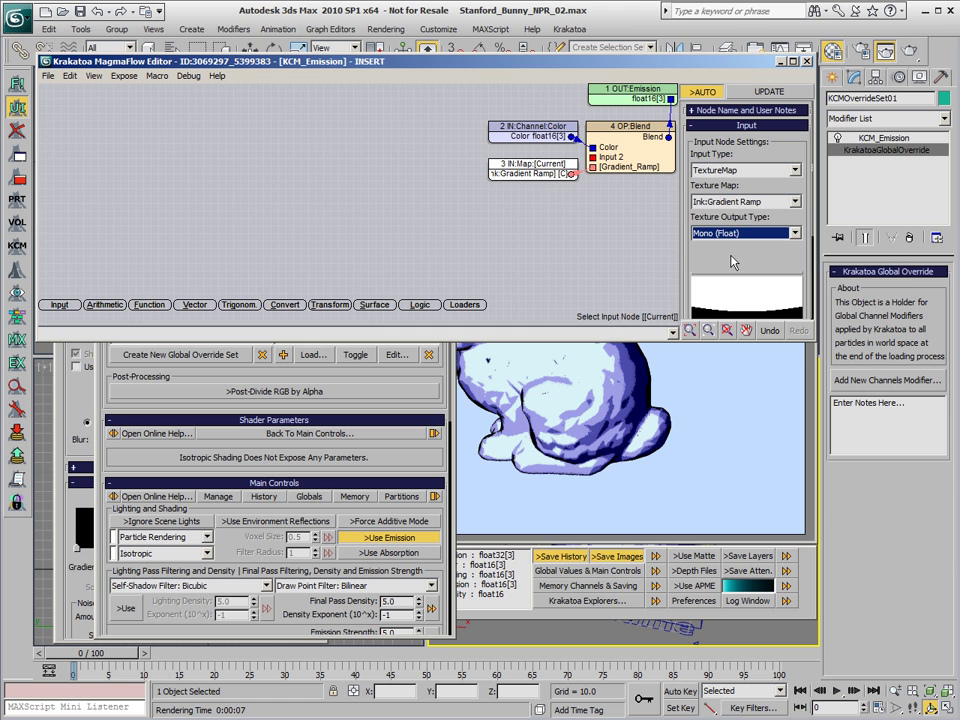
- Add a Vector value input to the Blend operator's open second input and set it to X 0.5, Y 0.32, Z 0.58
{"action": "left_click", "coordinate": [632, 149]}
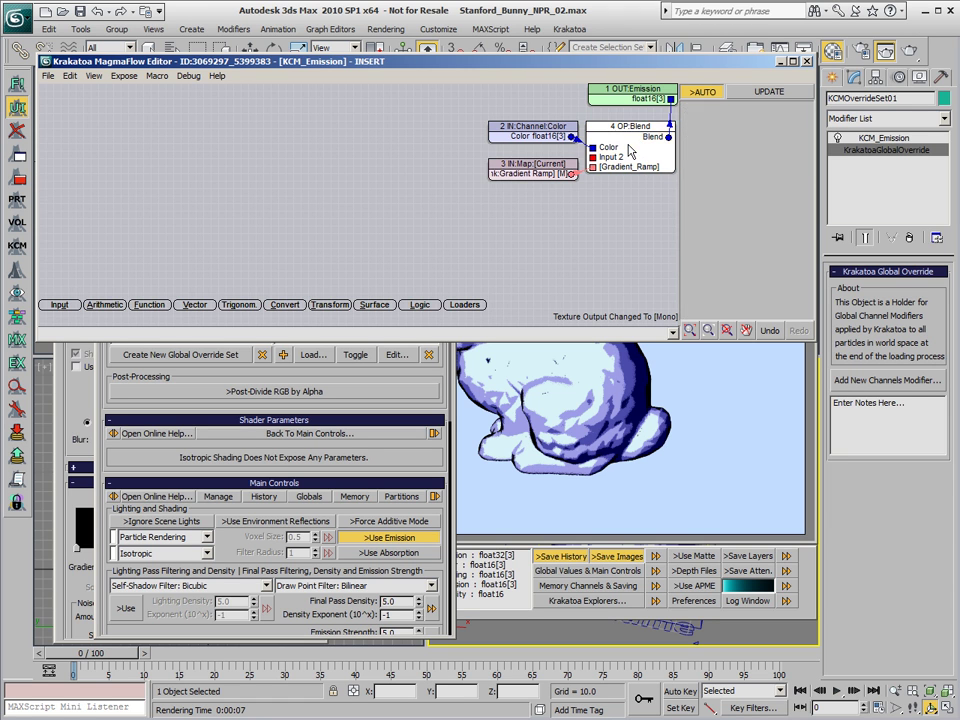
{"action": "key", "text": "v"}
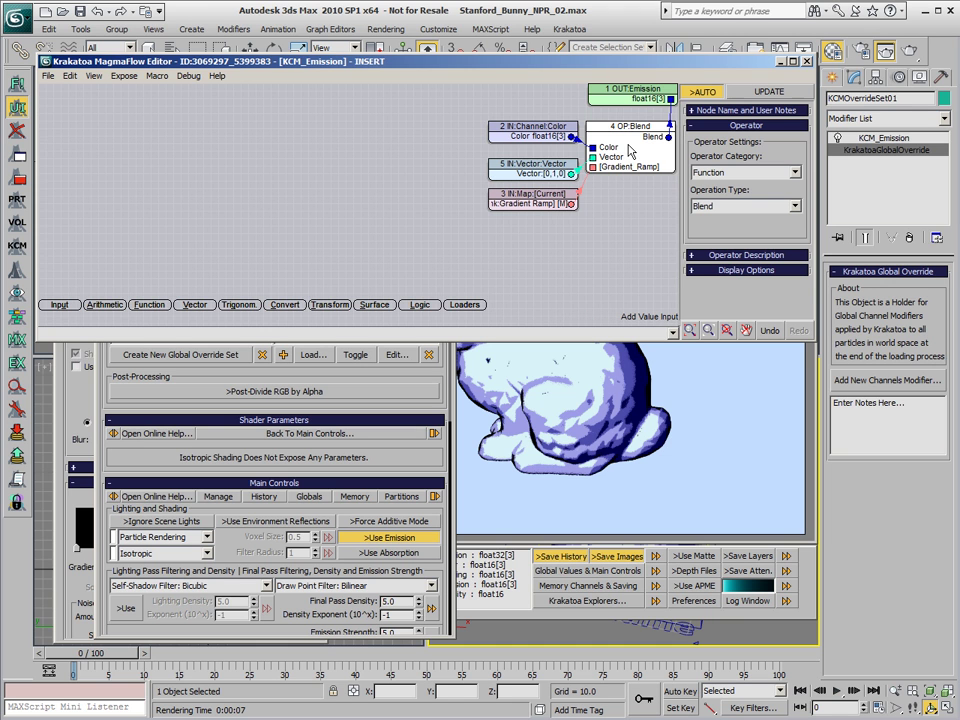
{"action": "left_click", "coordinate": [563, 176]}
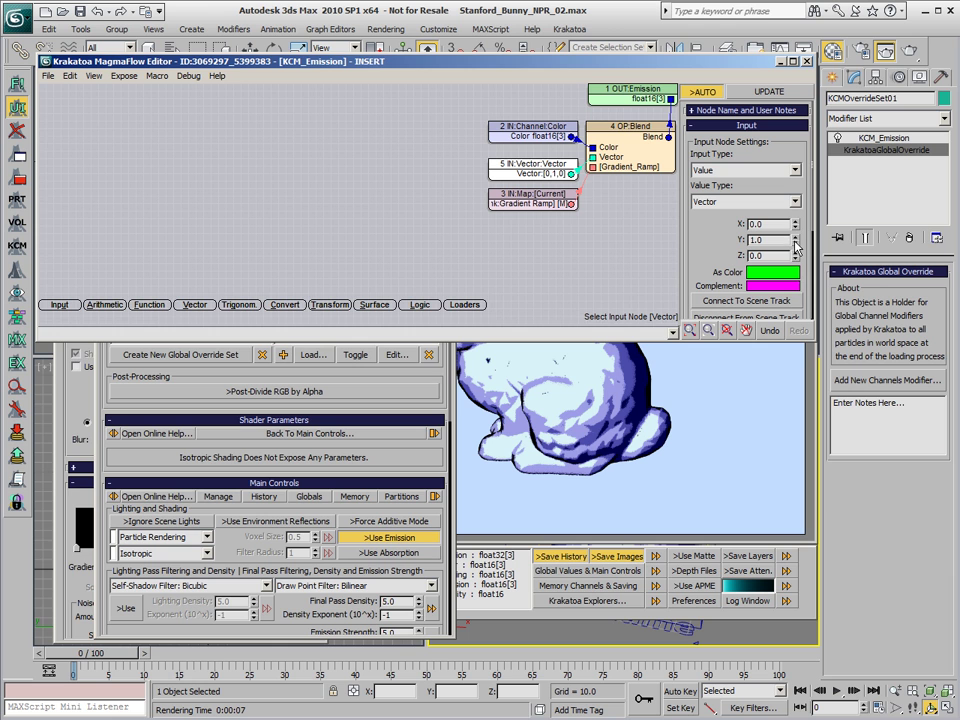
{"action": "right_click", "coordinate": [796, 243]}
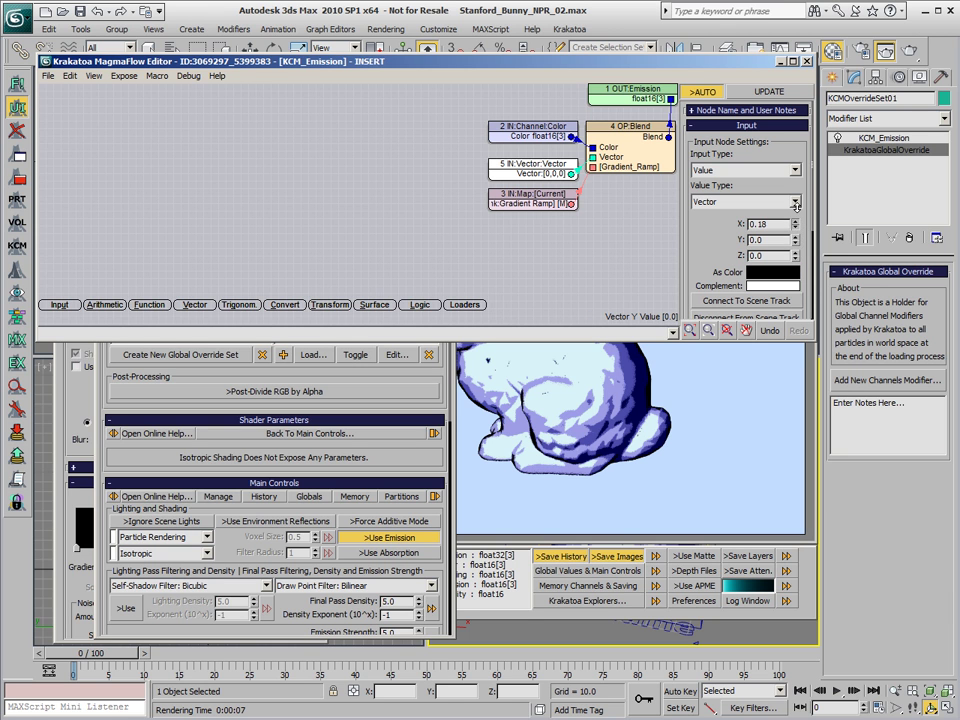
{"action": "left_click_drag", "start_coordinate": [793, 234], "coordinate": [796, 220]}
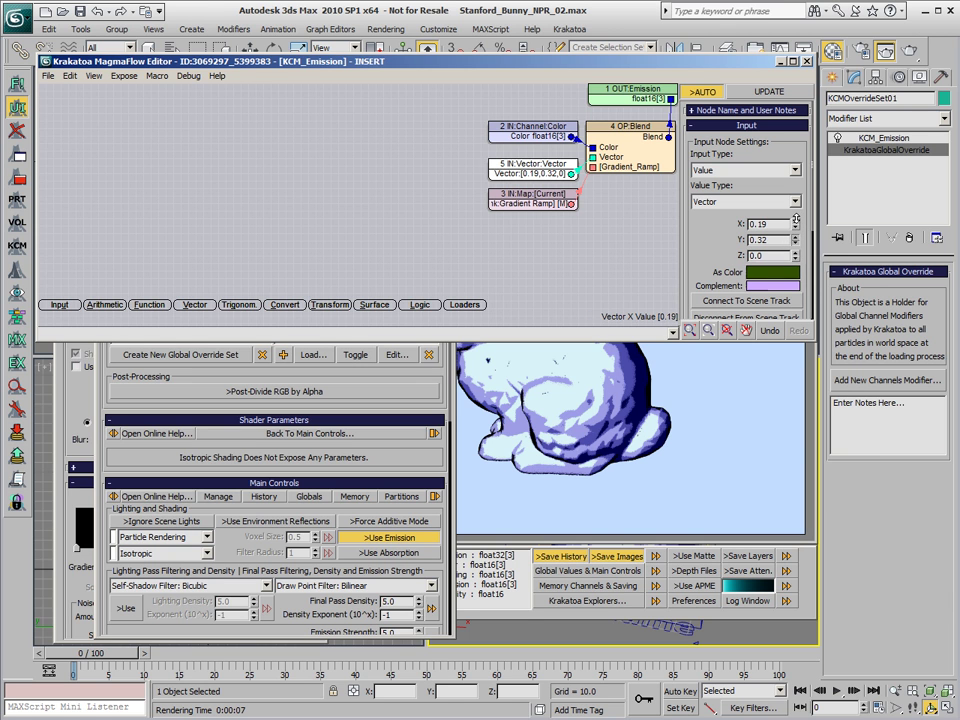
{"action": "left_click_drag", "start_coordinate": [795, 256], "coordinate": [797, 221]}
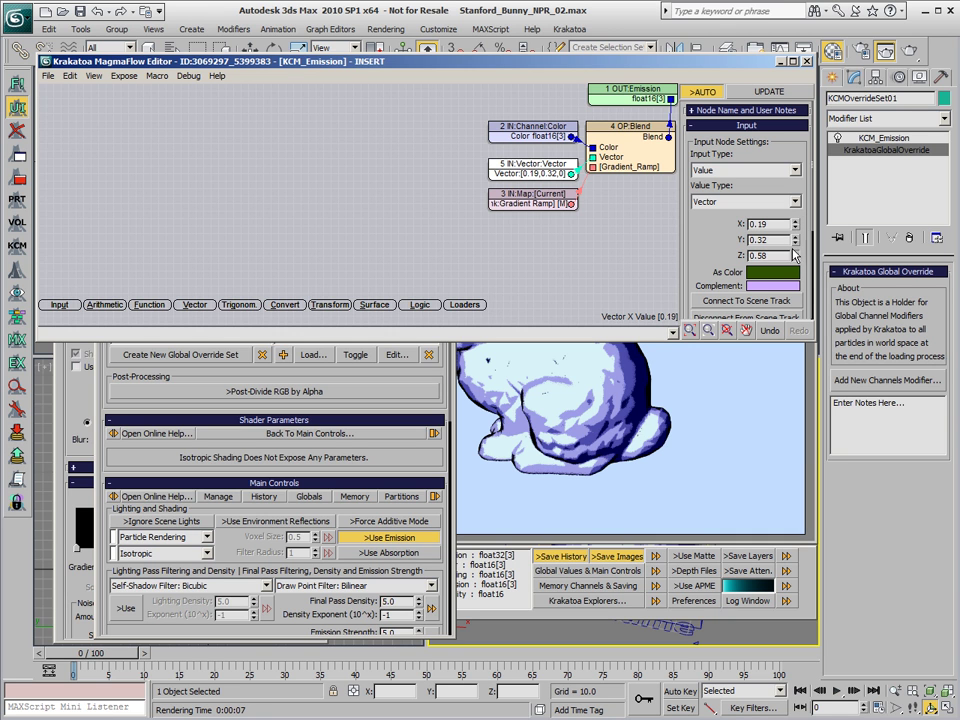
{"action": "key", "text": "Return"}
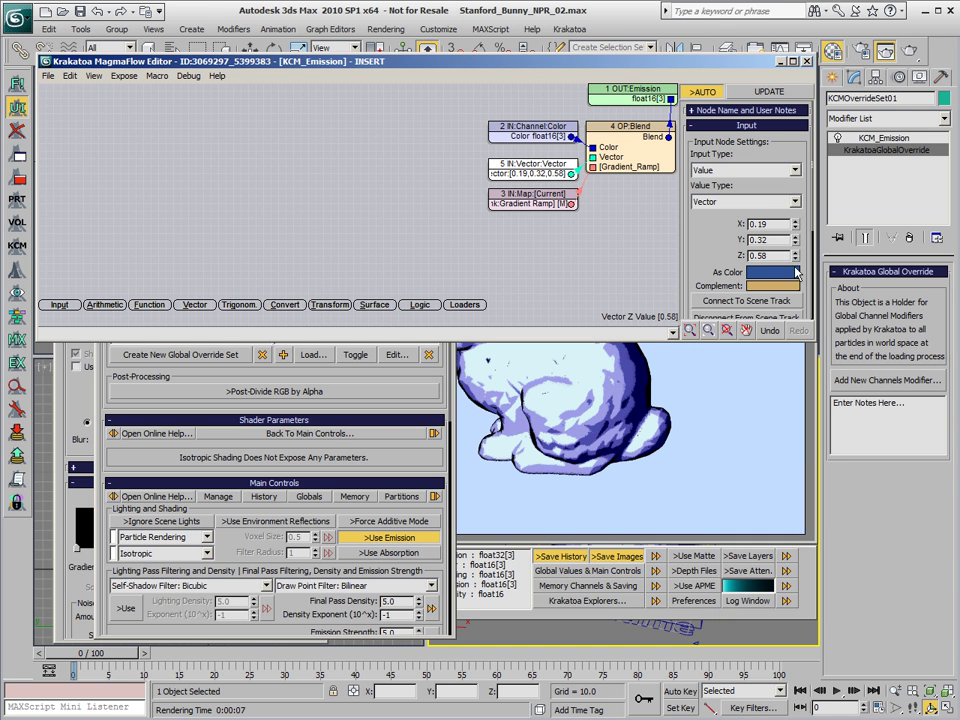
{"action": "left_click_drag", "start_coordinate": [796, 224], "coordinate": [800, 207]}
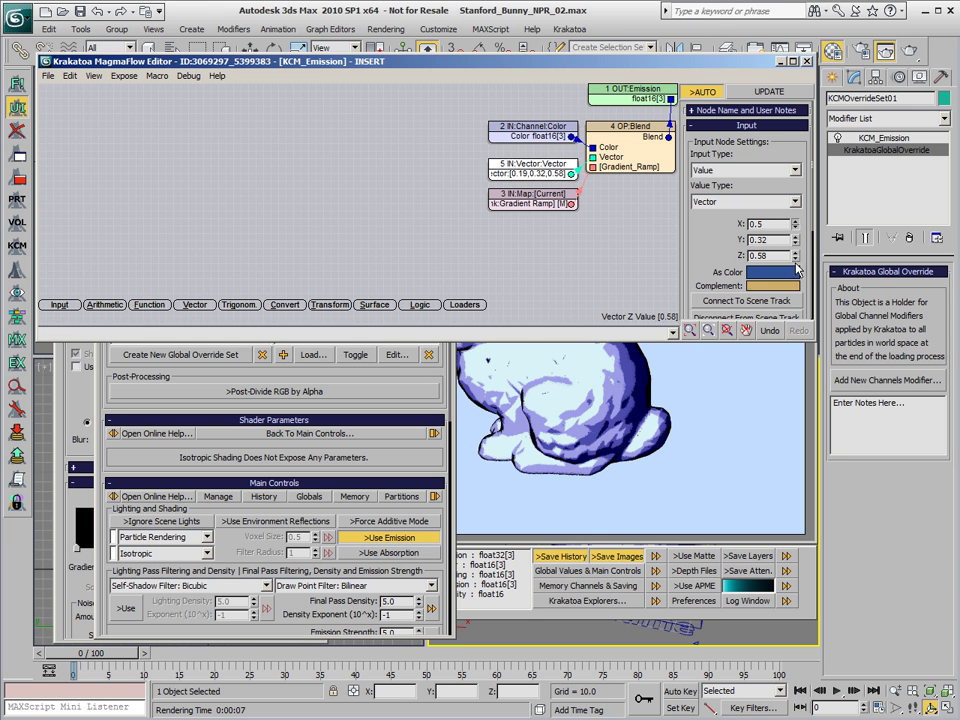
- Swap the Blend operator's first two inputs so the Vector precedes the Color channel, and render the bunny
{"action": "left_click", "coordinate": [588, 166]}
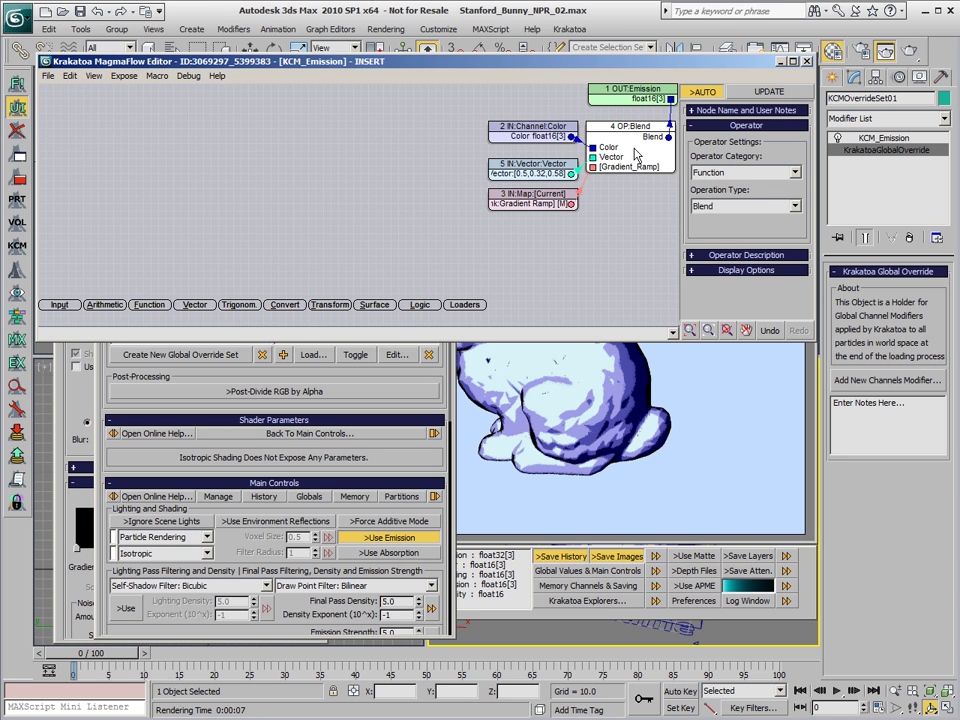
{"action": "key", "text": "w"}
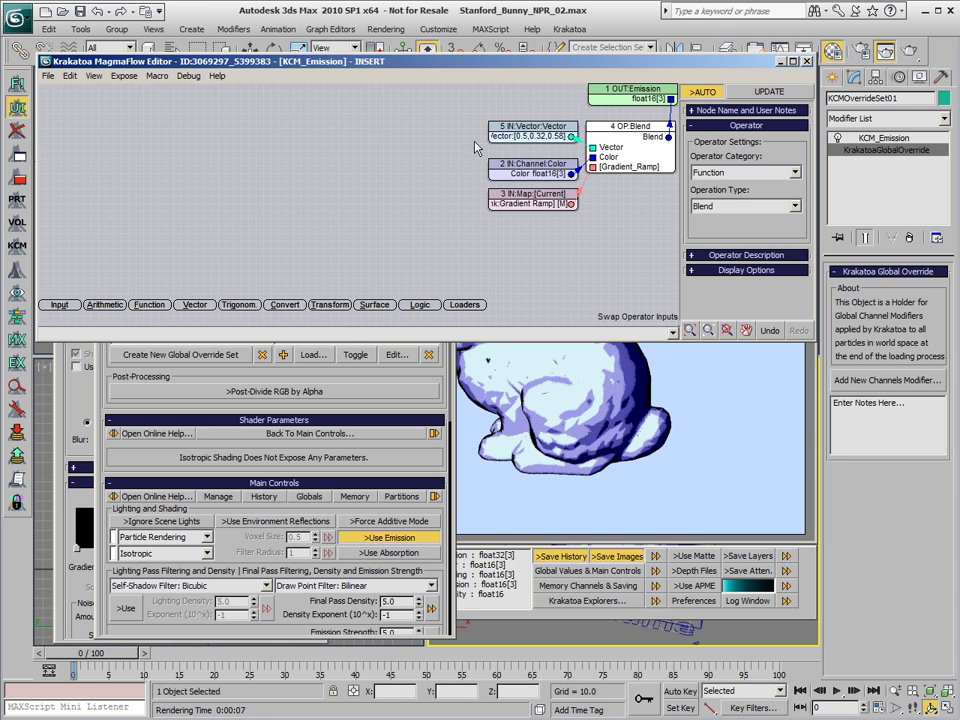
{"action": "left_click", "coordinate": [537, 139]}
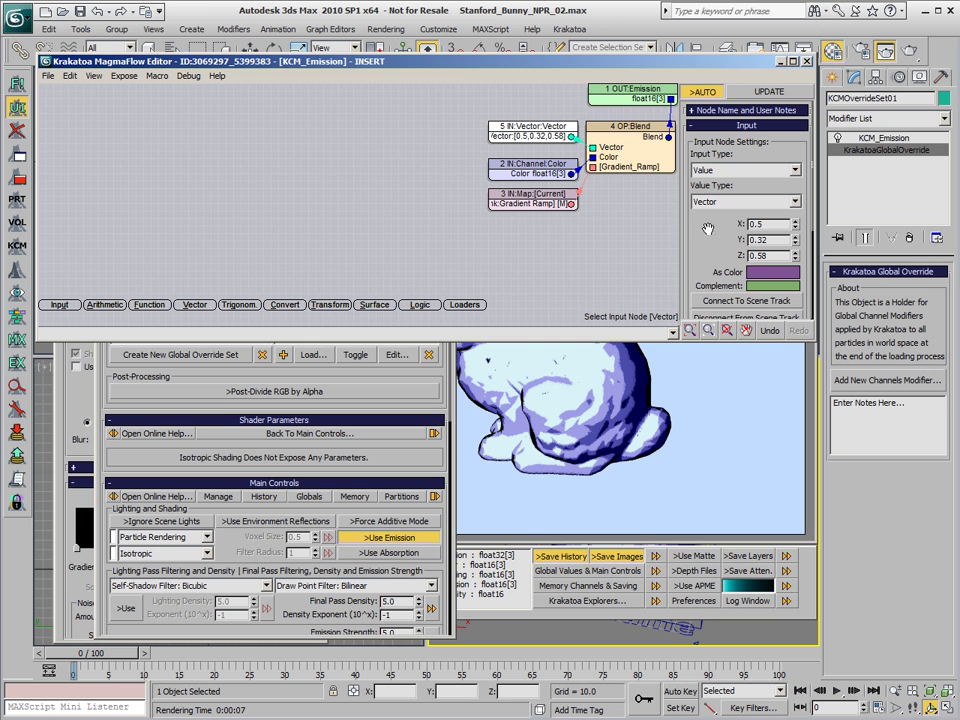
{"action": "left_click", "coordinate": [809, 582]}
{"action": "left_click", "coordinate": [774, 117]}
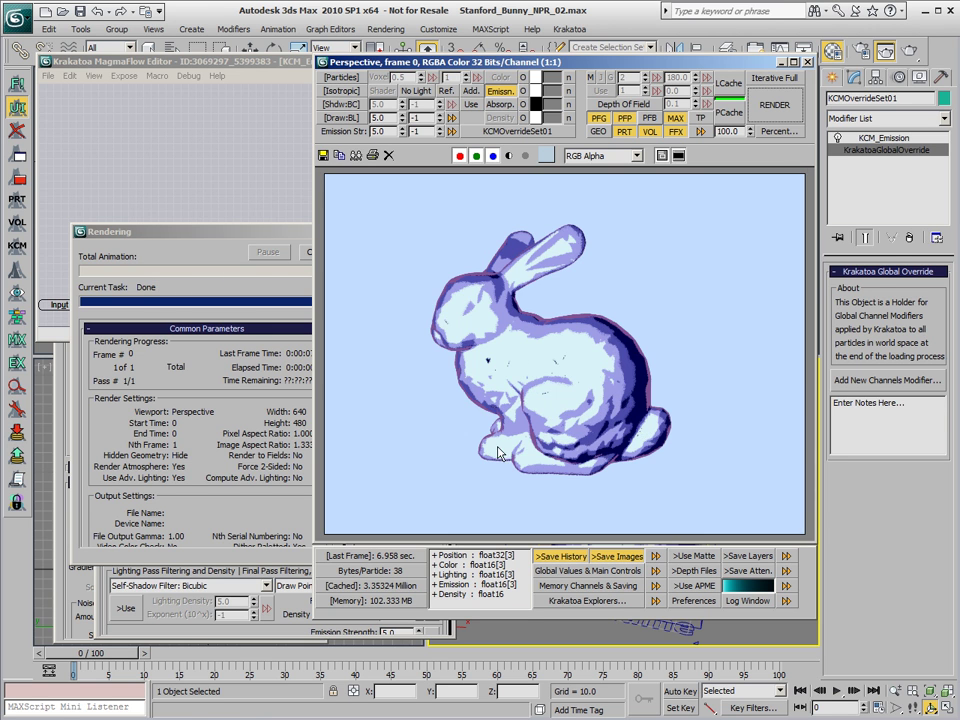
- Change the Vector input's color to pure red (1.0, 0.0, 0.0) in the Emission flow and render again
{"action": "left_click", "coordinate": [215, 62]}
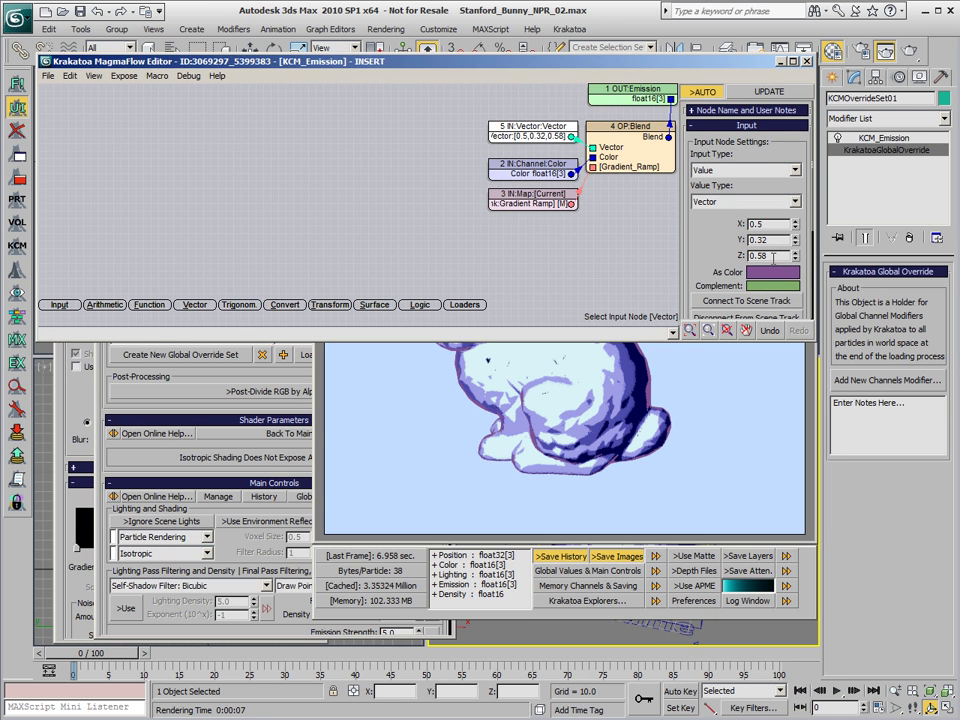
{"action": "left_click", "coordinate": [775, 273]}
{"action": "left_click_drag", "start_coordinate": [547, 89], "coordinate": [592, 104]}
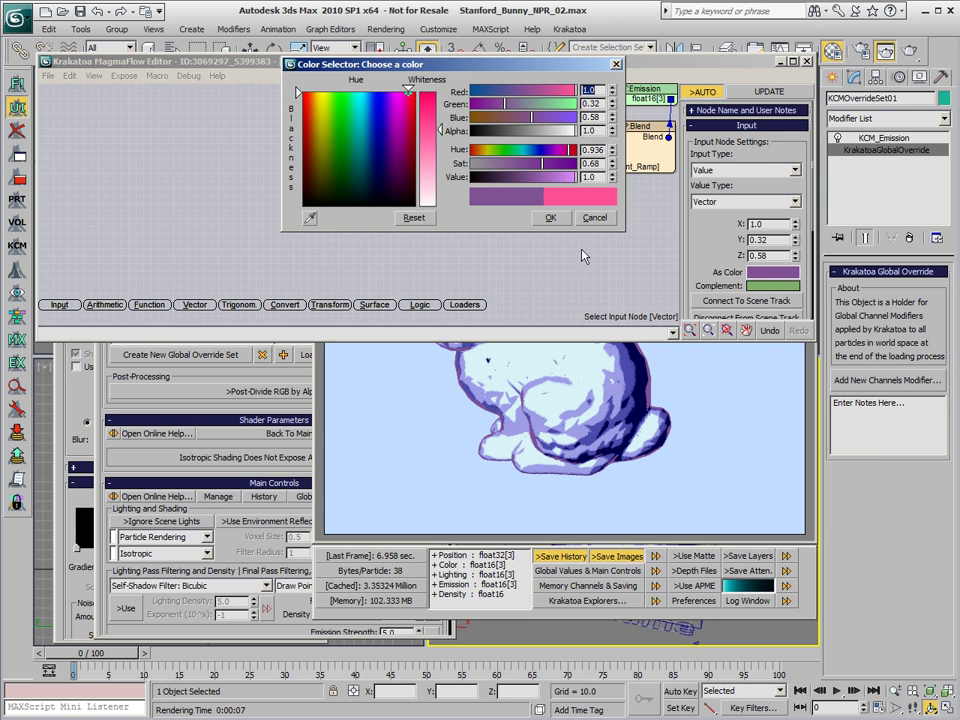
{"action": "left_click_drag", "start_coordinate": [505, 103], "coordinate": [421, 152]}
{"action": "left_click", "coordinate": [550, 217]}
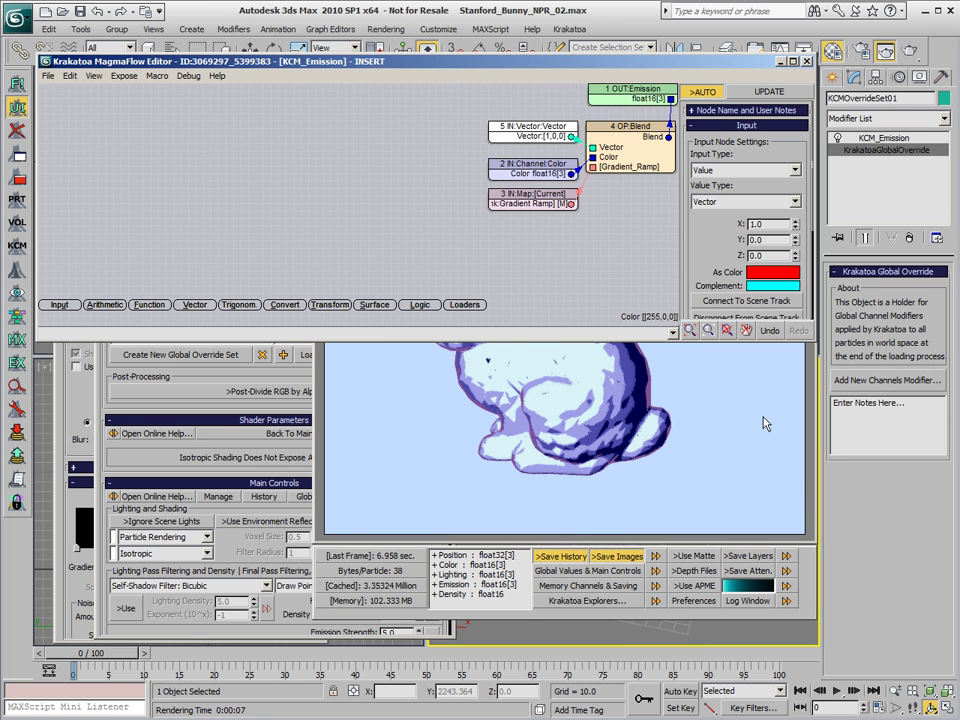
{"action": "left_click", "coordinate": [805, 576]}
{"action": "left_click", "coordinate": [758, 110]}
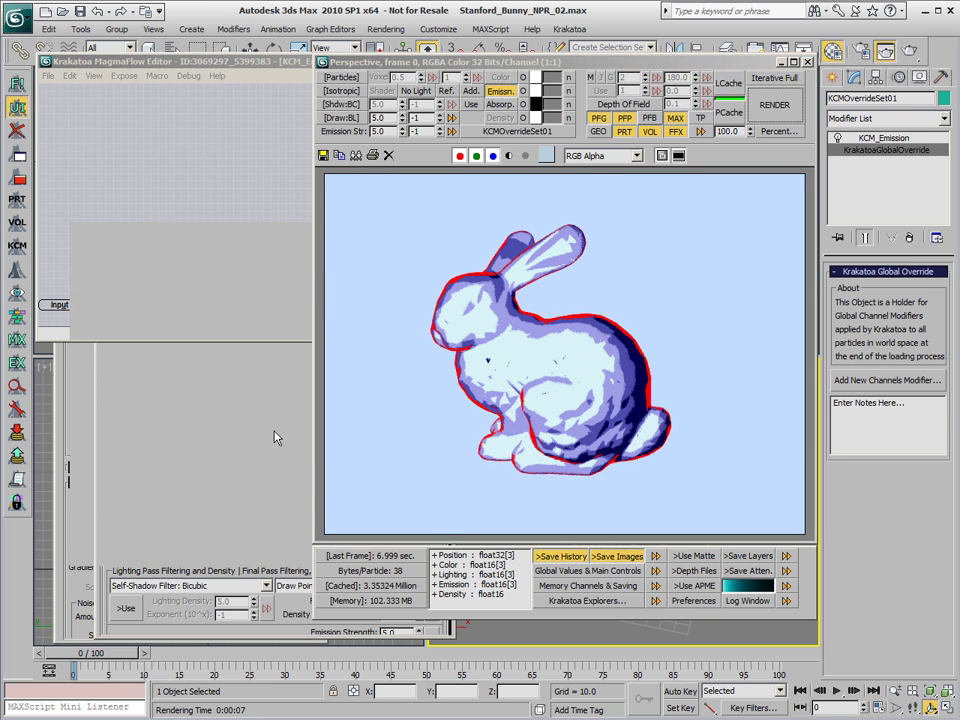
- Test outline thickness by moving the Ink gradient ramp's middle flag to position 14 and to position 31, rendering each
{"action": "left_click", "coordinate": [63, 519]}
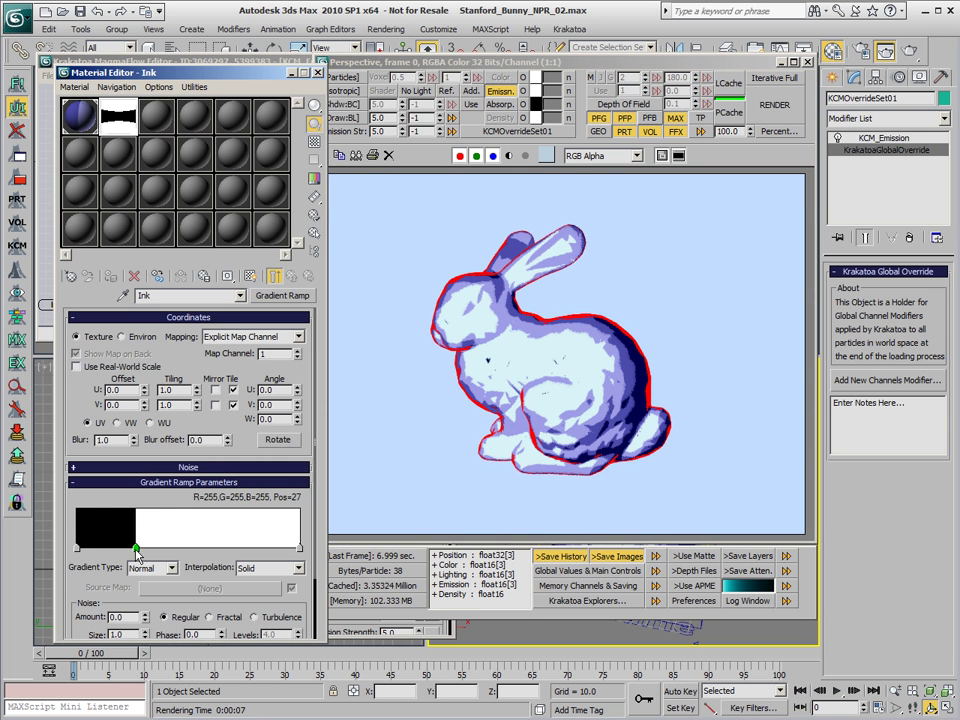
{"action": "left_click_drag", "start_coordinate": [136, 549], "coordinate": [108, 549]}
{"action": "left_click", "coordinate": [775, 105]}
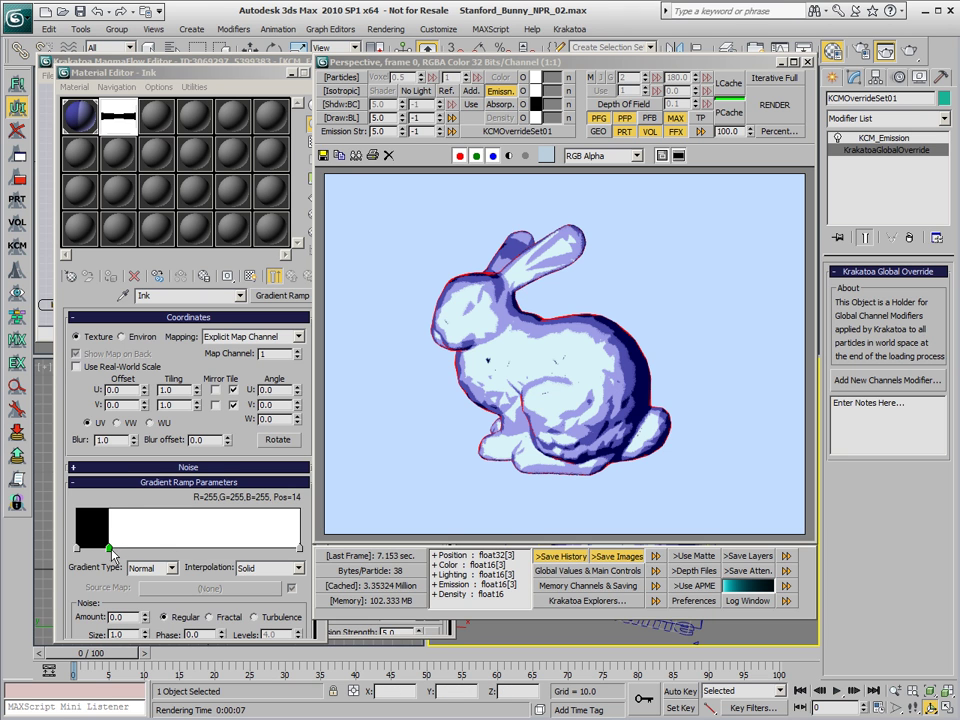
{"action": "left_click_drag", "start_coordinate": [110, 549], "coordinate": [146, 549]}
{"action": "left_click", "coordinate": [774, 104]}
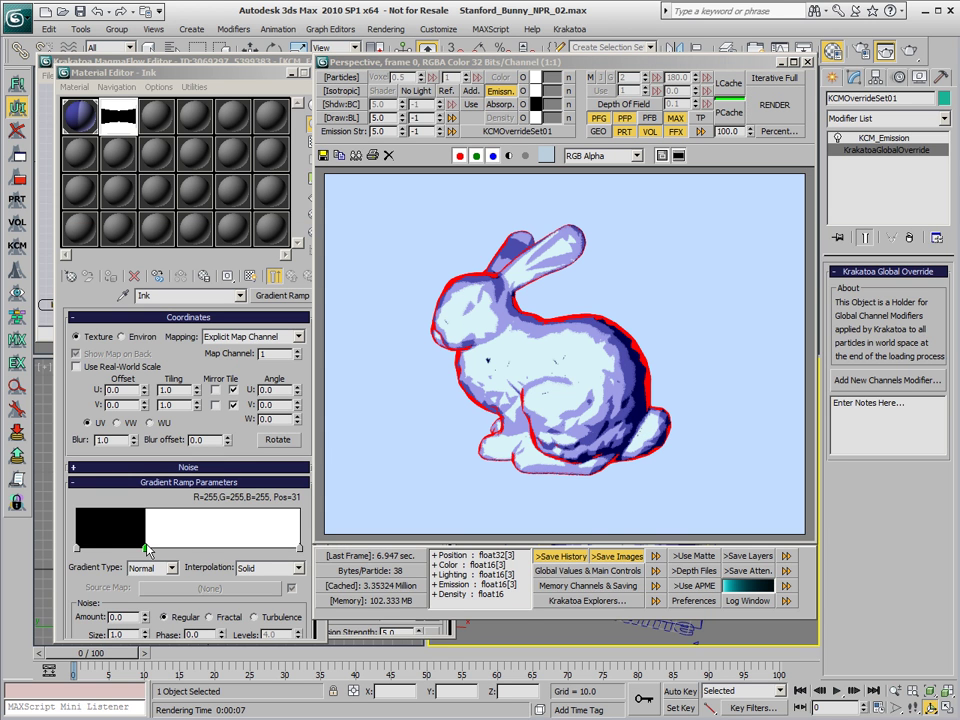
- Move the Ink gradient ramp's middle flag to position 22 and render the bunny
{"action": "left_click_drag", "start_coordinate": [146, 549], "coordinate": [125, 549]}
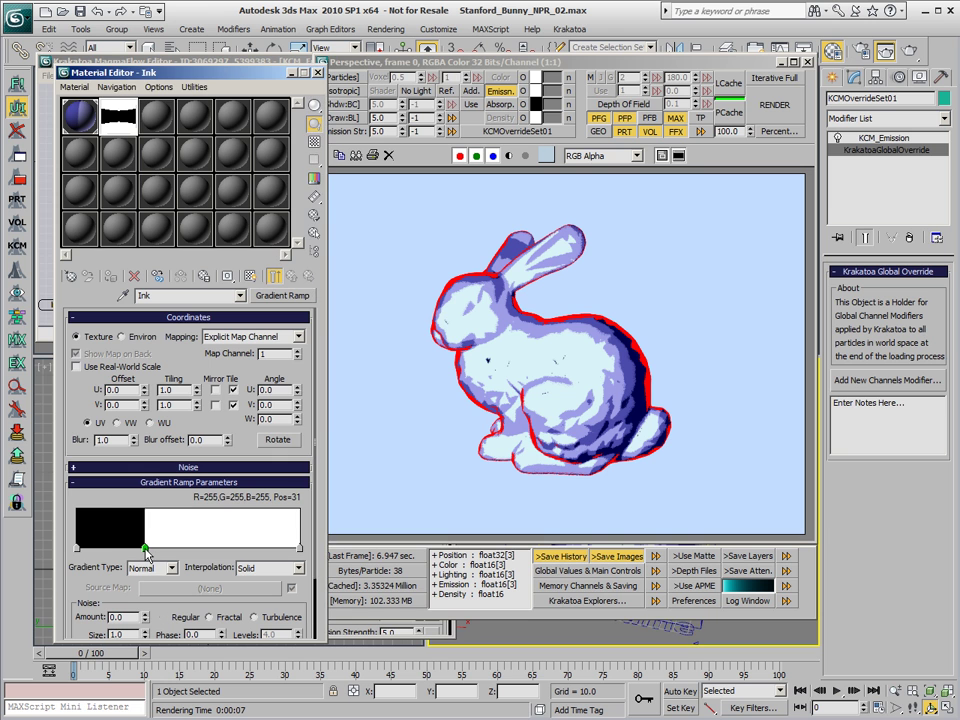
{"action": "left_click", "coordinate": [773, 110]}
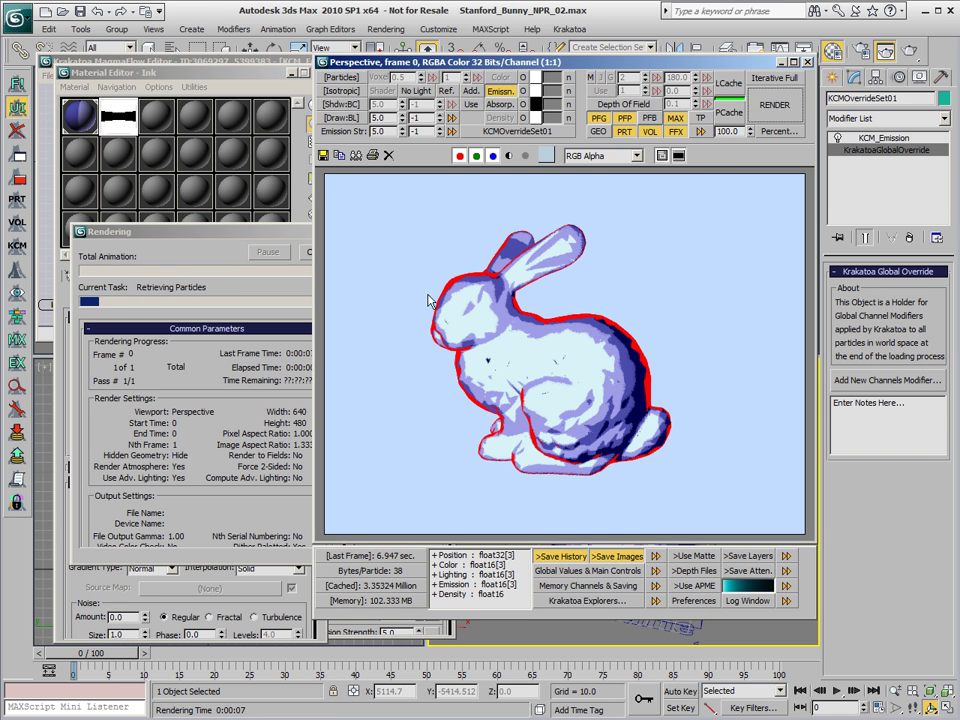